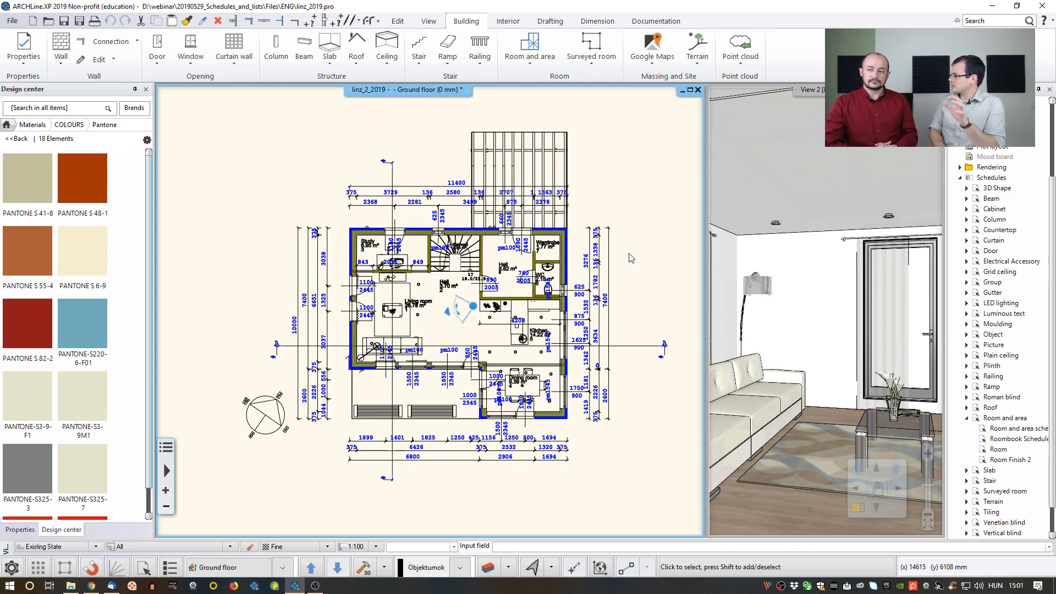
# Place a Wall Schedule covering all floors beside the ground floor plan, sorted and grouped by floor.
pyautogui.click(656, 21)
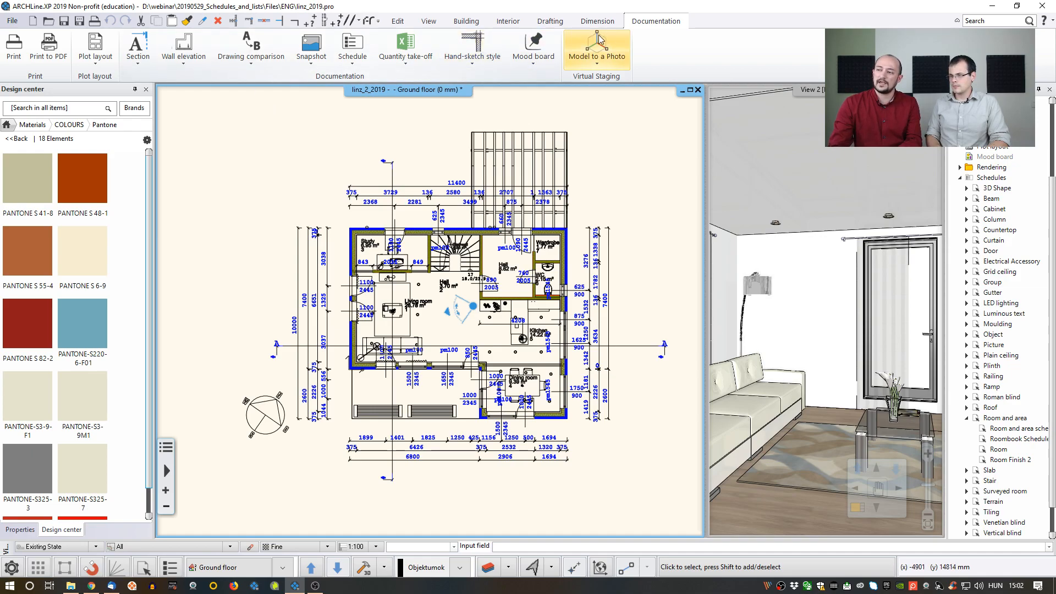
pyautogui.click(352, 48)
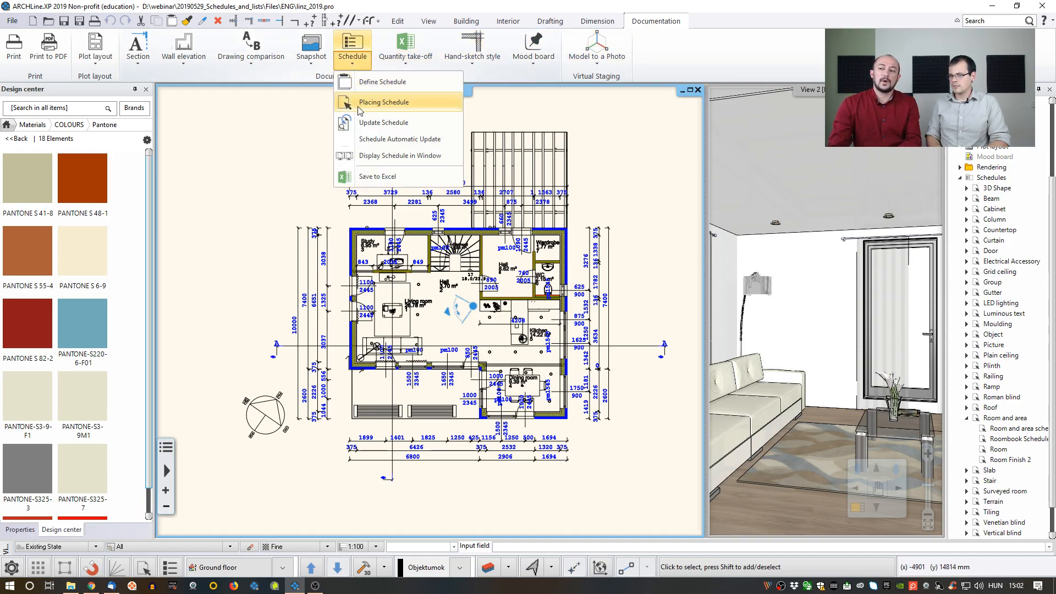
pyautogui.click(385, 105)
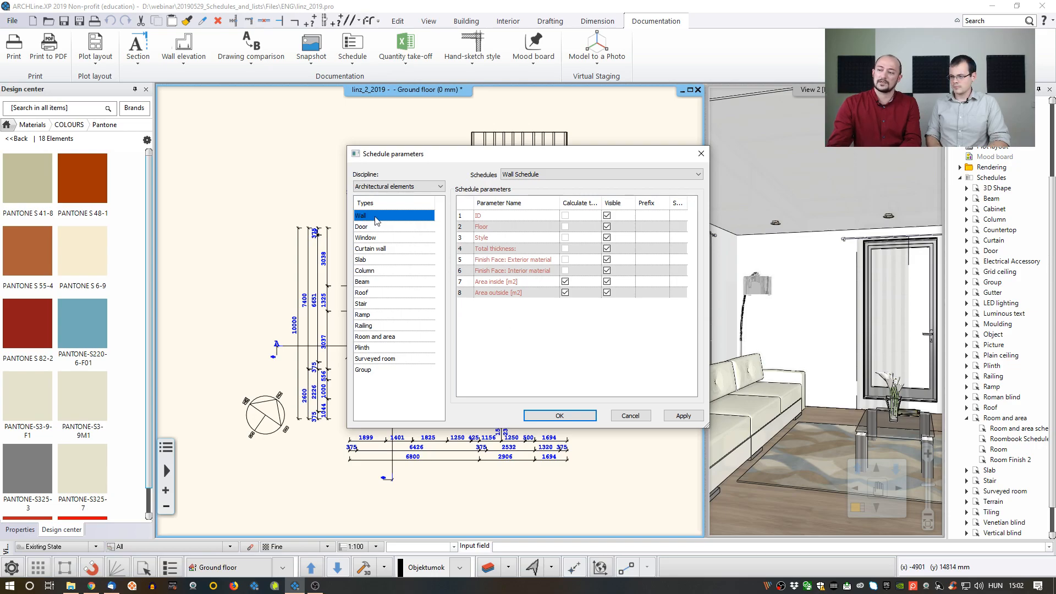
pyautogui.click(580, 417)
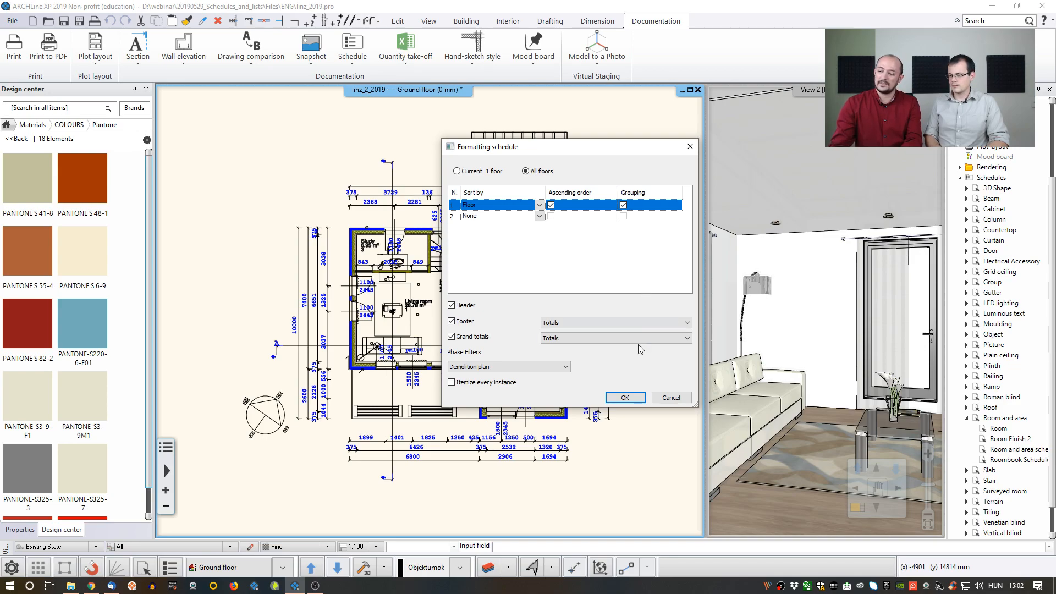
pyautogui.click(625, 397)
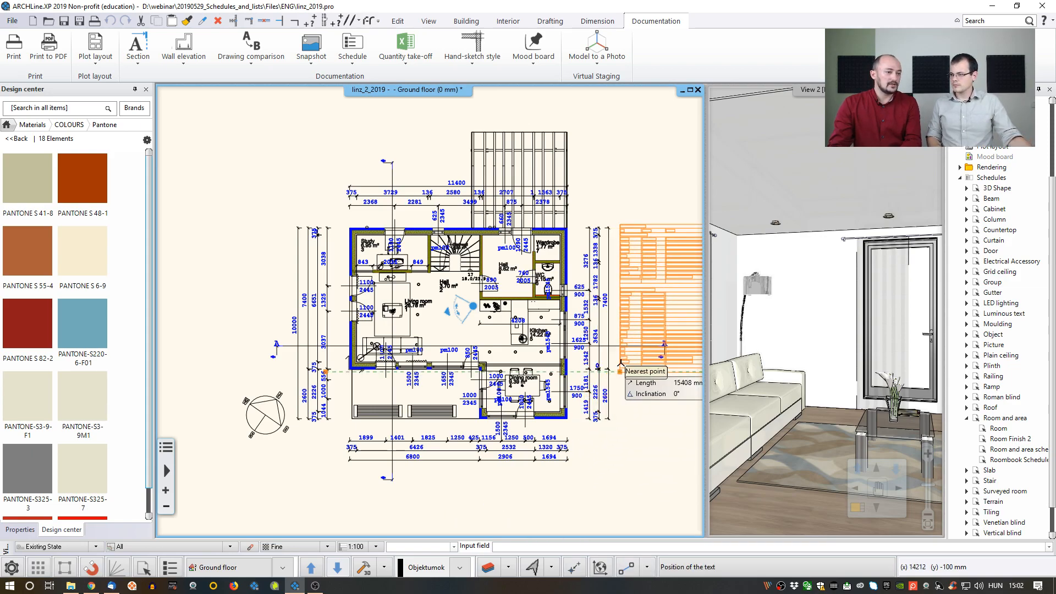
pyautogui.moveTo(632, 327); pyautogui.dragTo(423, 318, button='middle')
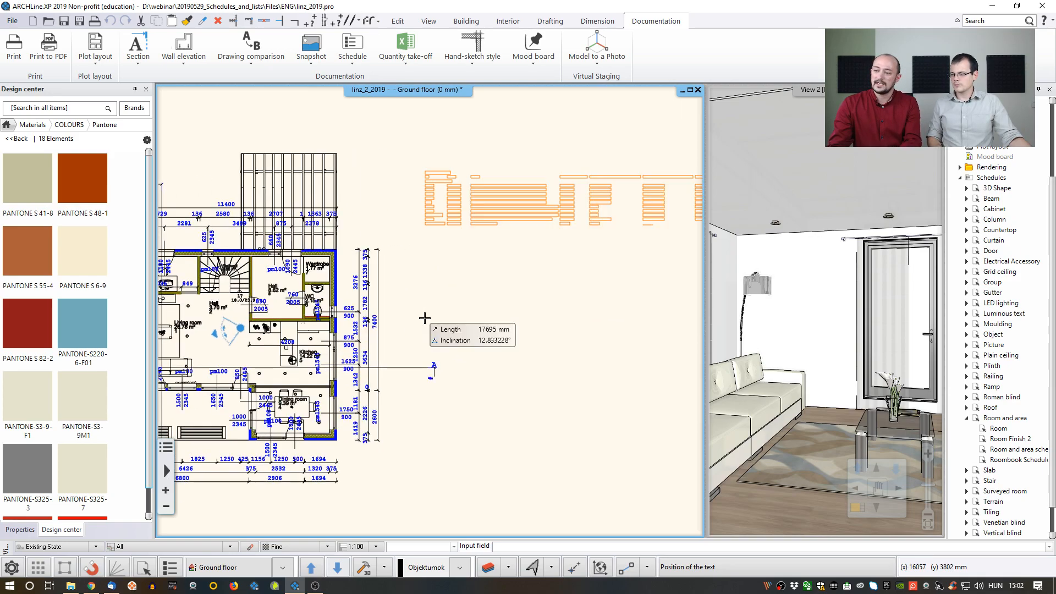
pyautogui.click(431, 287)
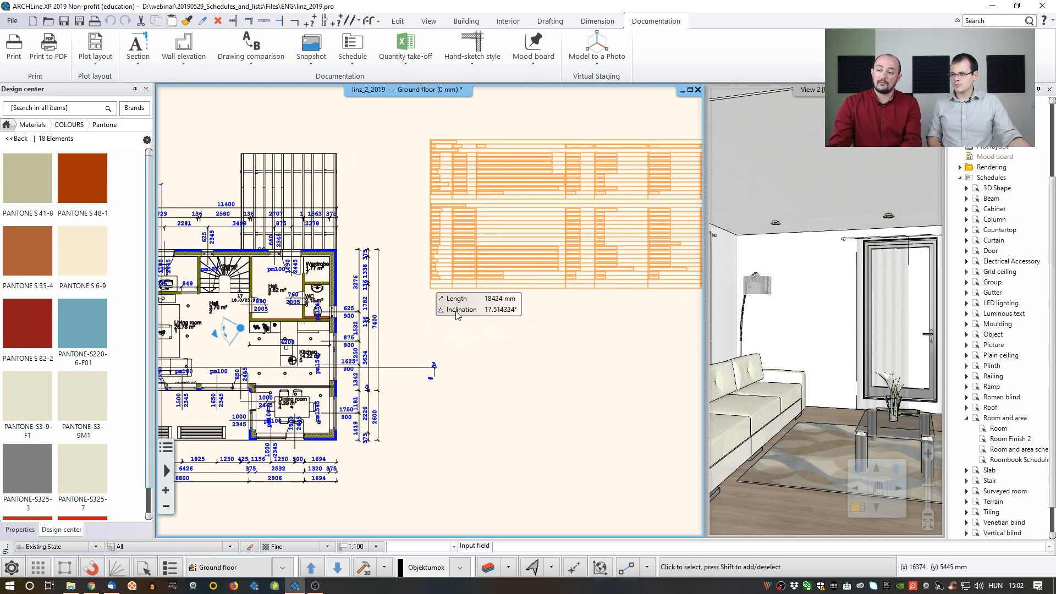
pyautogui.moveTo(501, 261); pyautogui.dragTo(401, 271, button='middle')
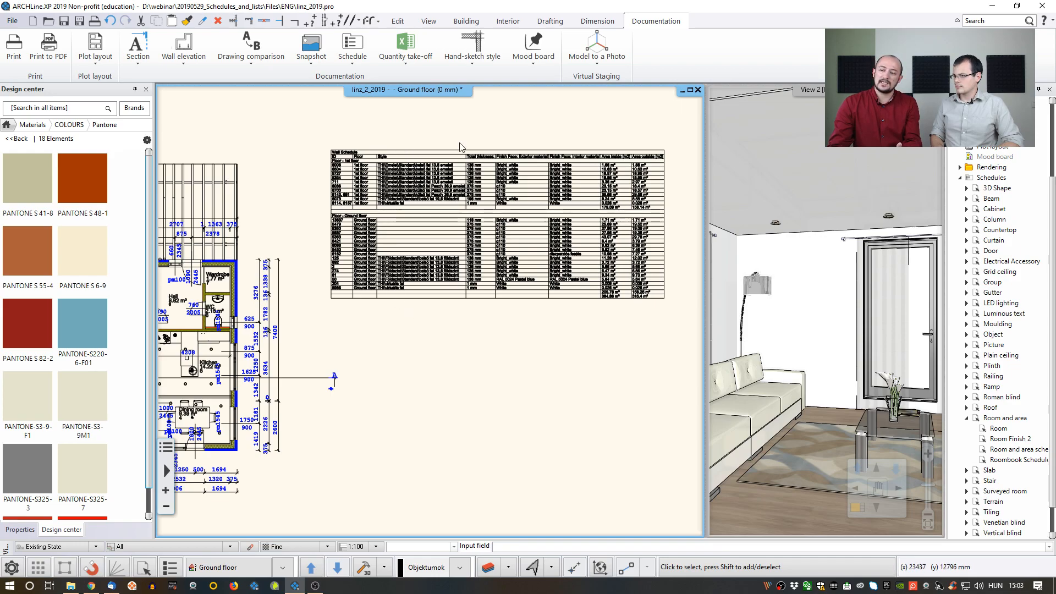
# Delete the wall schedule placed beside the floor plan.
pyautogui.click(433, 236)
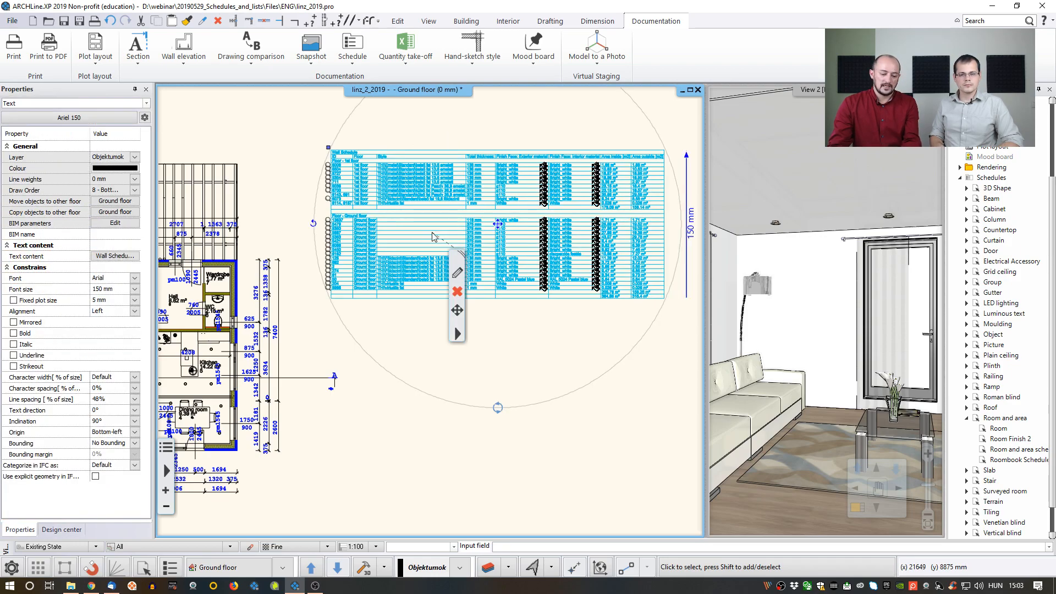
pyautogui.press('Delete')
# Place a Wall Schedule for all floors beside the ground floor plan with the Style parameter hidden.
pyautogui.click(351, 52)
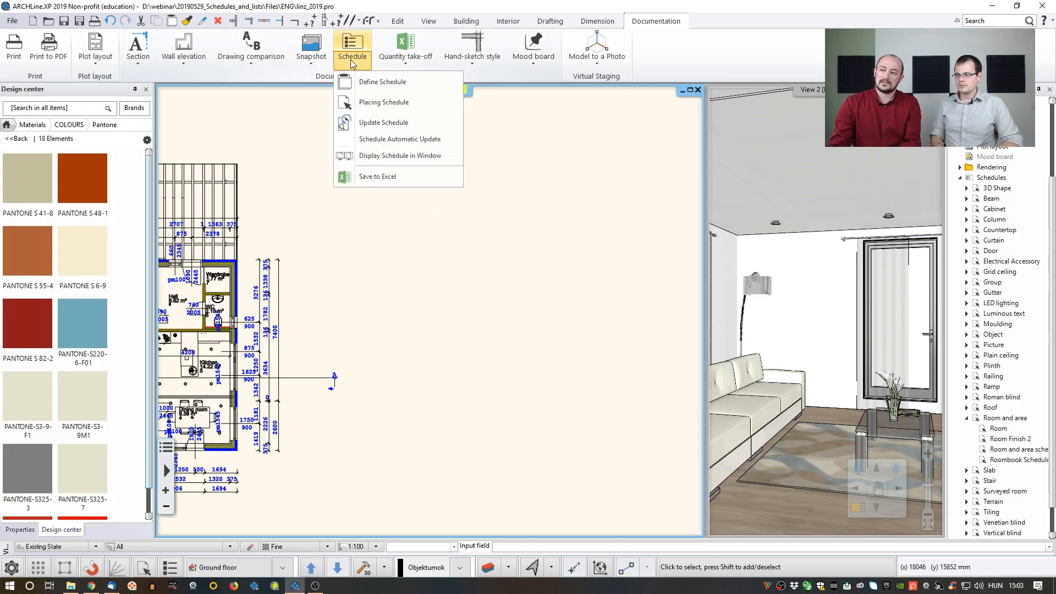
pyautogui.click(377, 103)
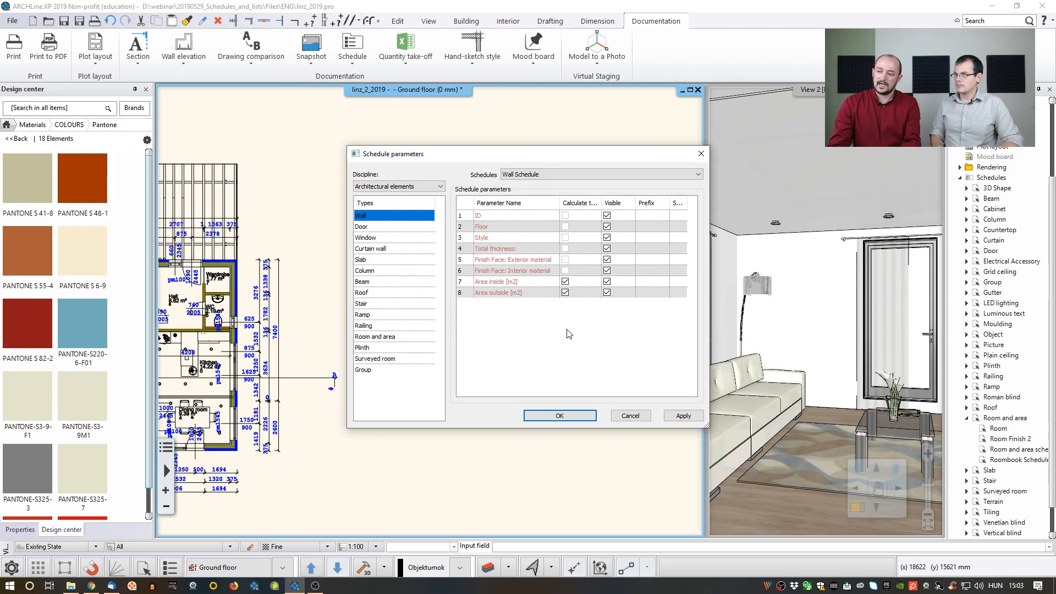
pyautogui.click(607, 238)
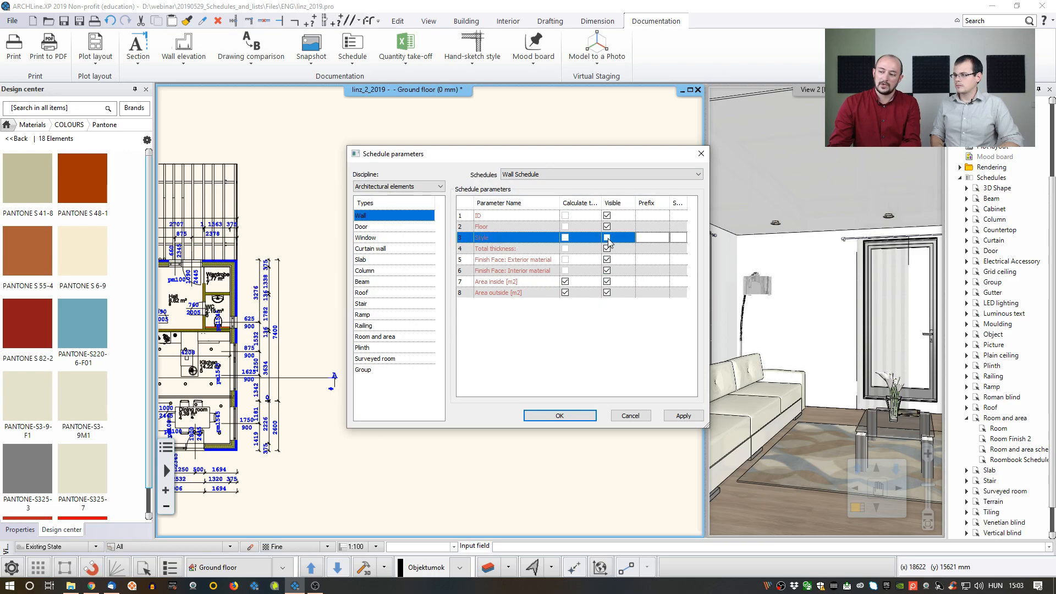
pyautogui.click(564, 416)
pyautogui.click(623, 397)
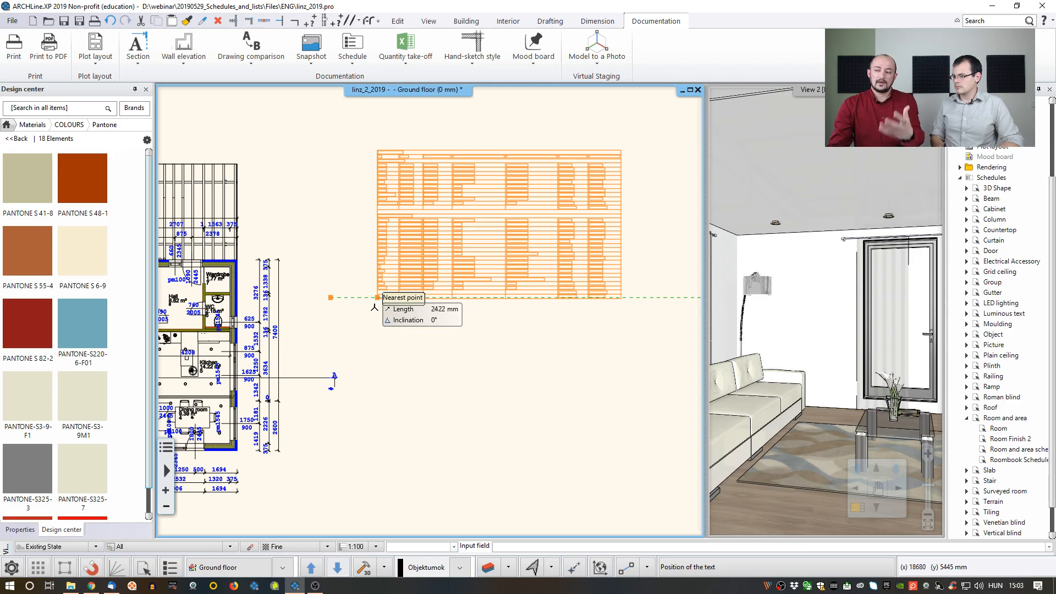
pyautogui.click(365, 312)
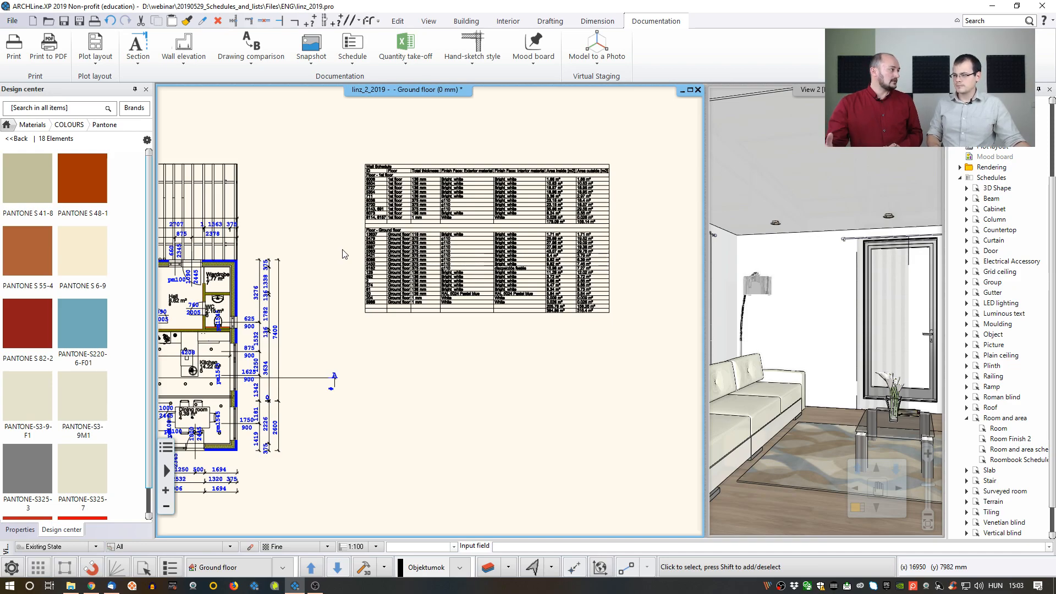
# Examine the placed wall schedule and locate the ground floor wall with ID 5350 in the plan from its row.
pyautogui.scroll(2, 385, 171)
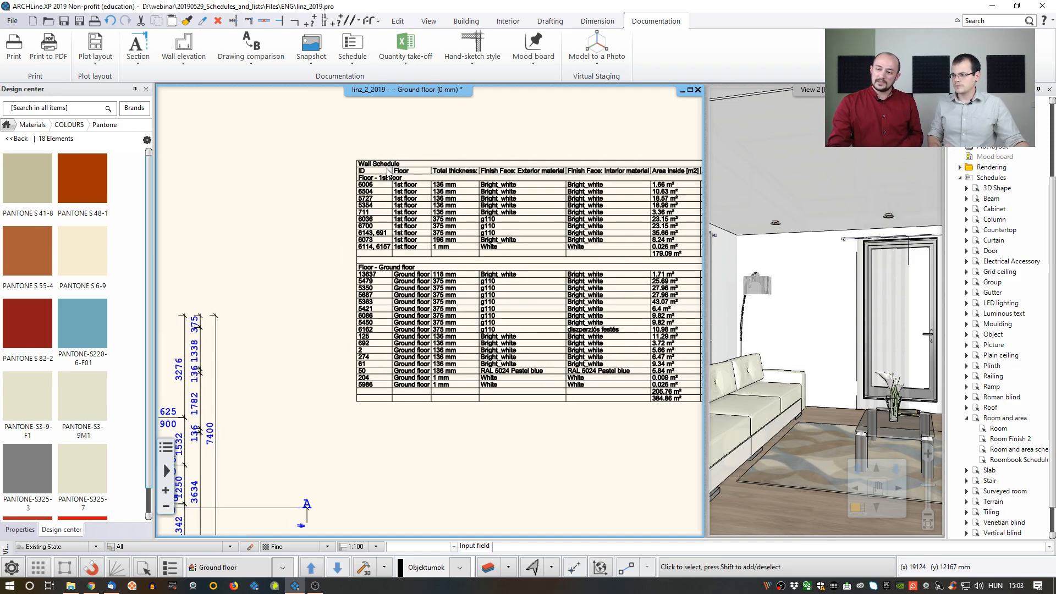
pyautogui.moveTo(420, 201); pyautogui.dragTo(341, 189, button='middle')
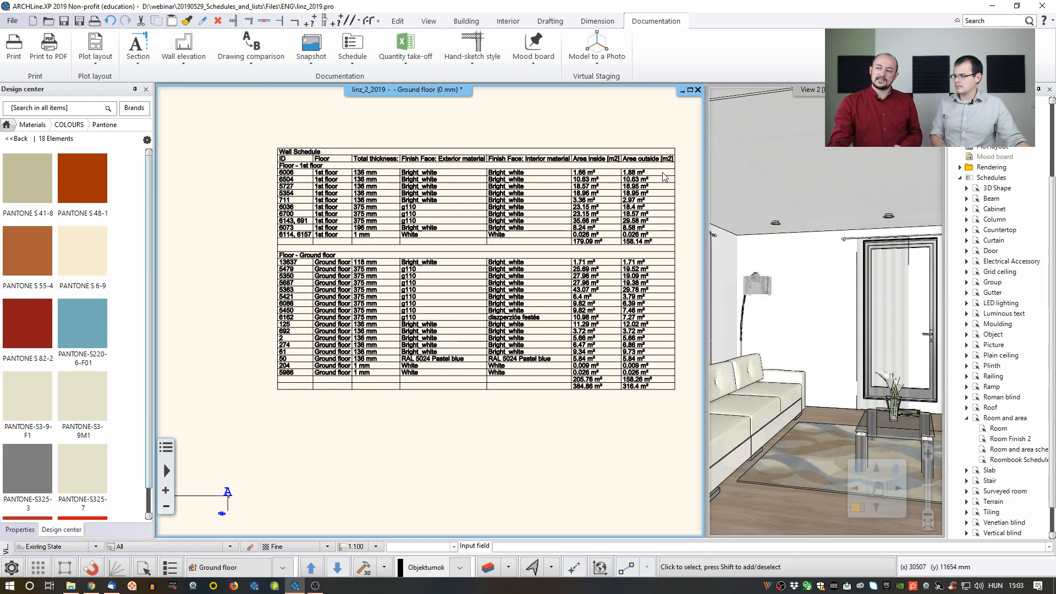
pyautogui.scroll(-2, 603, 252)
pyautogui.moveTo(258, 334); pyautogui.dragTo(442, 280, button='middle')
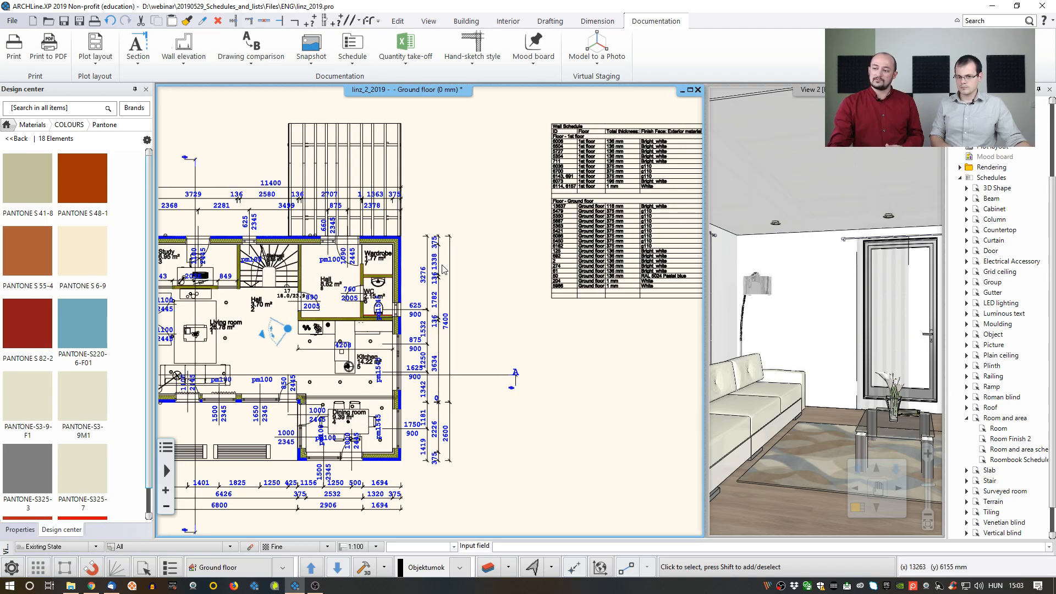
pyautogui.moveTo(543, 227); pyautogui.dragTo(362, 233, button='middle')
pyautogui.click(508, 187)
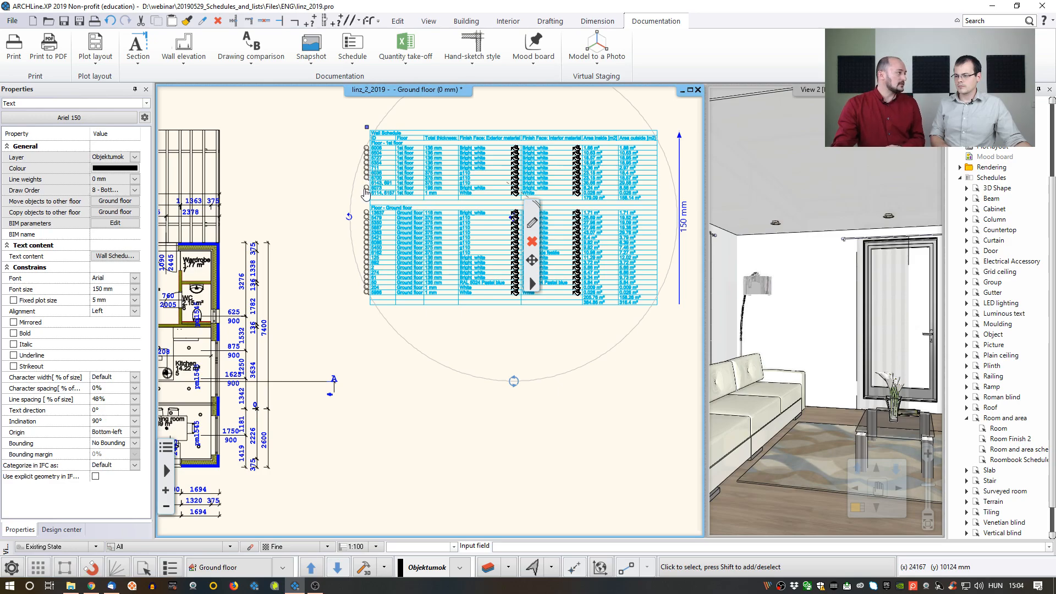
pyautogui.scroll(2, 392, 249)
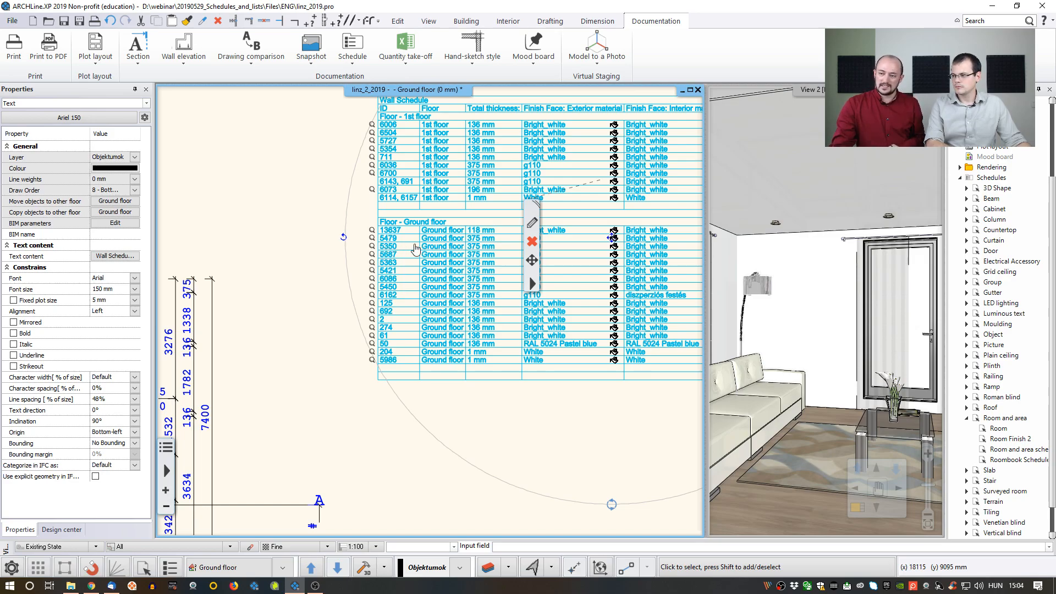
pyautogui.click(372, 248)
pyautogui.scroll(-2, 486, 290)
pyautogui.moveTo(243, 350); pyautogui.dragTo(375, 323, button='middle')
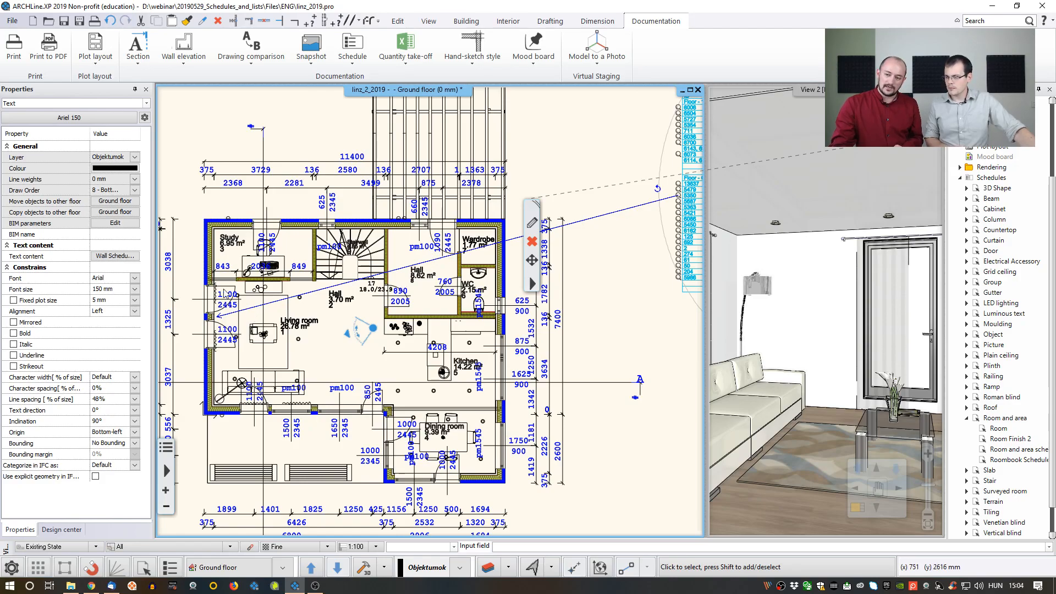
# Select wall 5350 beside the study and living room to identify it in the plan and 3D view, and deselect it.
pyautogui.click(211, 257)
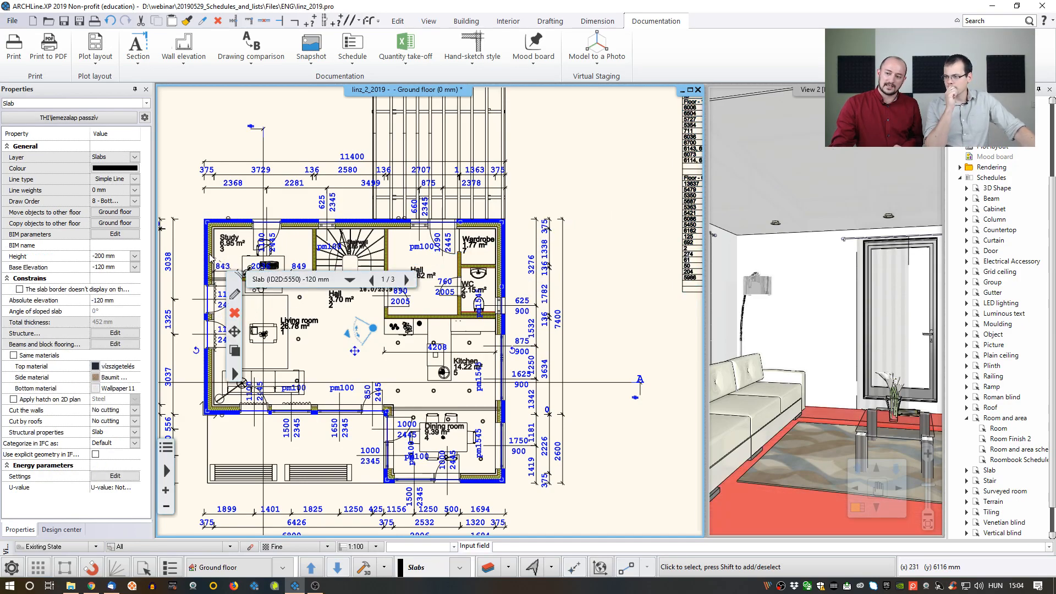
pyautogui.scroll(2, 217, 265)
pyautogui.click(323, 268)
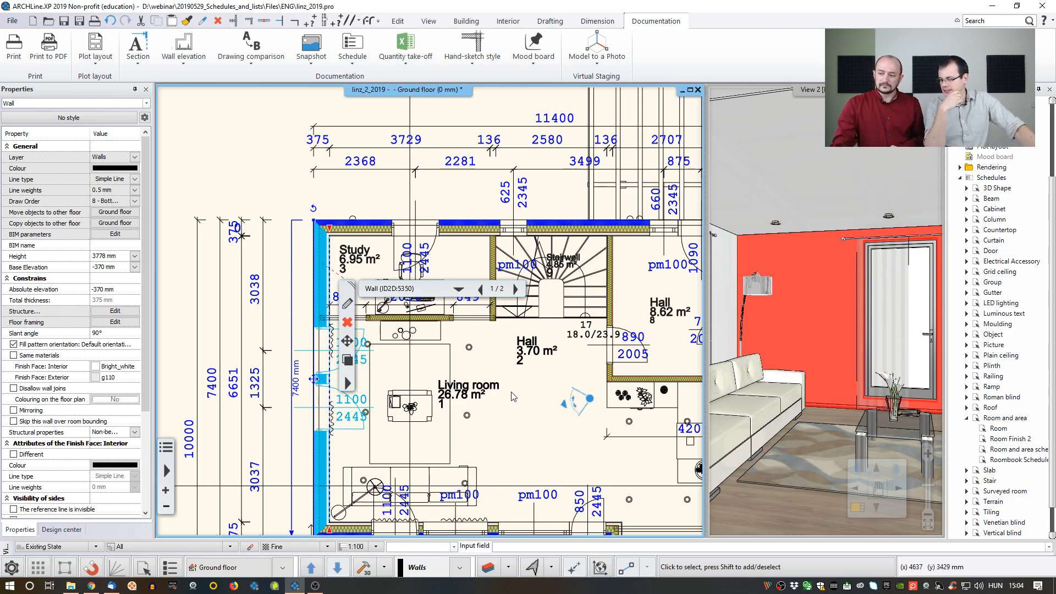
pyautogui.click(540, 378)
# Change the interior finish face of ground floor wall 5350 to the Color_007 material through the wall schedule.
pyautogui.scroll(-4, 539, 377)
pyautogui.moveTo(671, 283); pyautogui.dragTo(517, 271, button='middle')
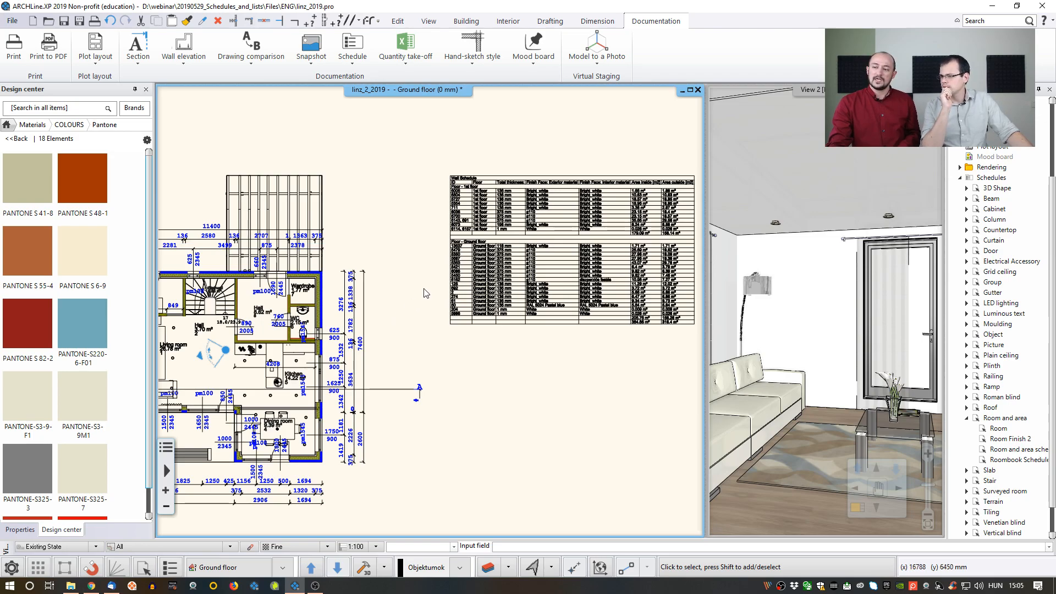
pyautogui.scroll(5, 423, 292)
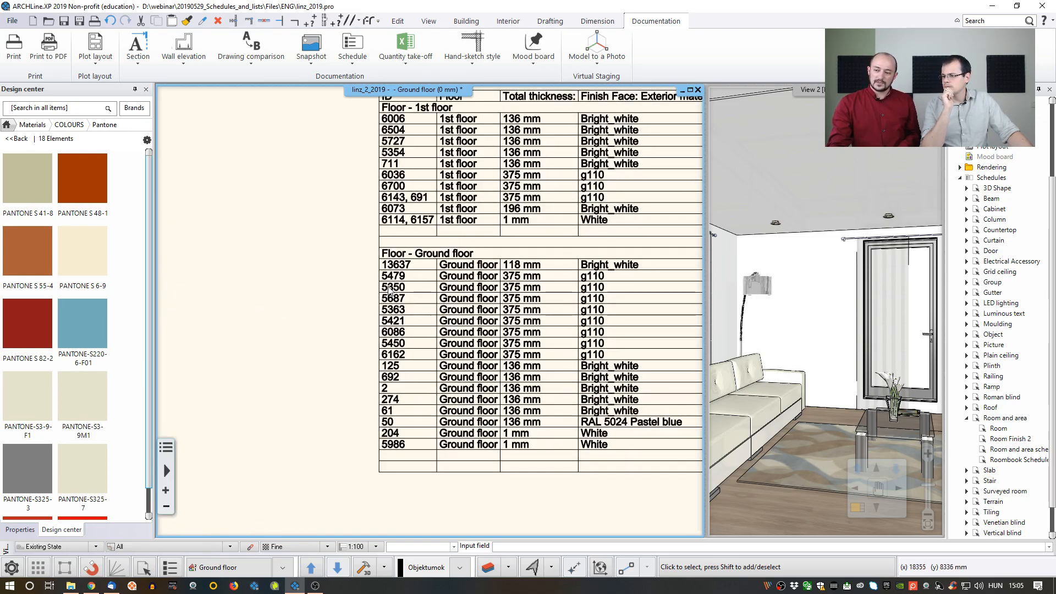
pyautogui.moveTo(619, 294); pyautogui.dragTo(370, 297, button='middle')
pyautogui.click(405, 297)
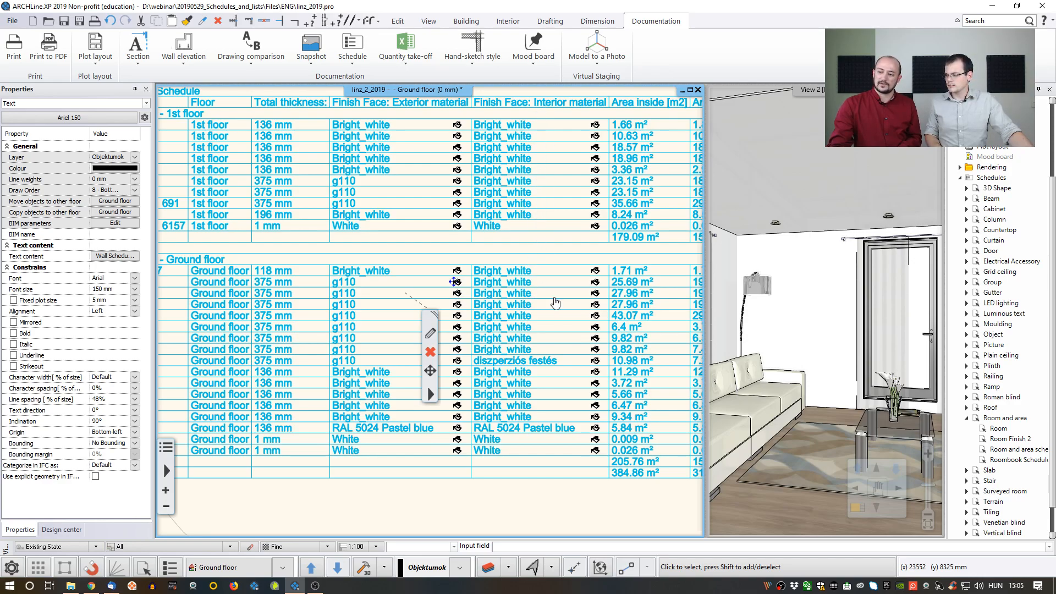
pyautogui.moveTo(336, 296); pyautogui.dragTo(359, 298, button='middle')
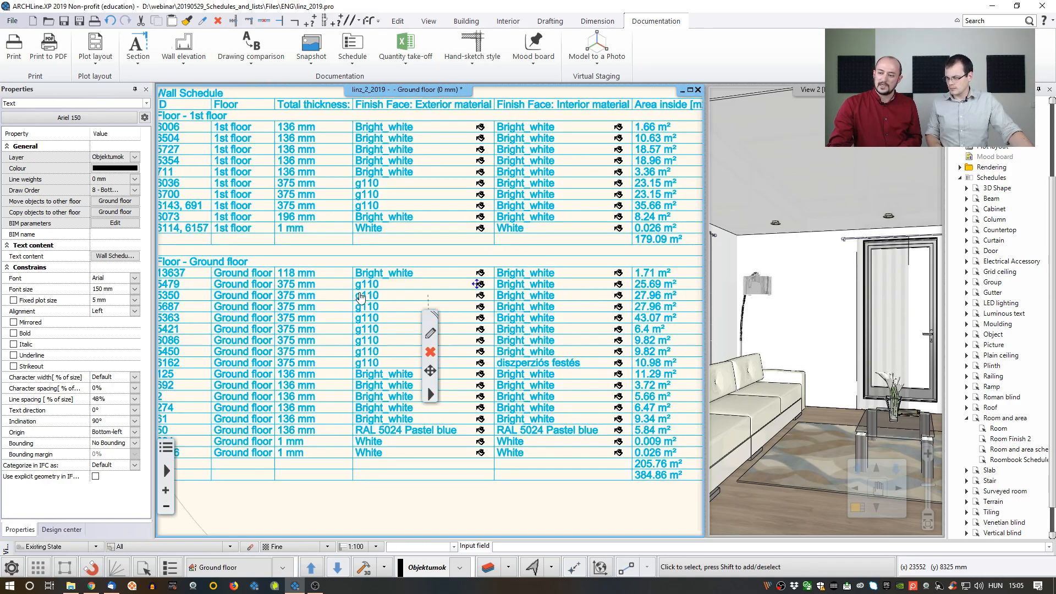
pyautogui.press('Escape')
pyautogui.doubleClick(620, 299)
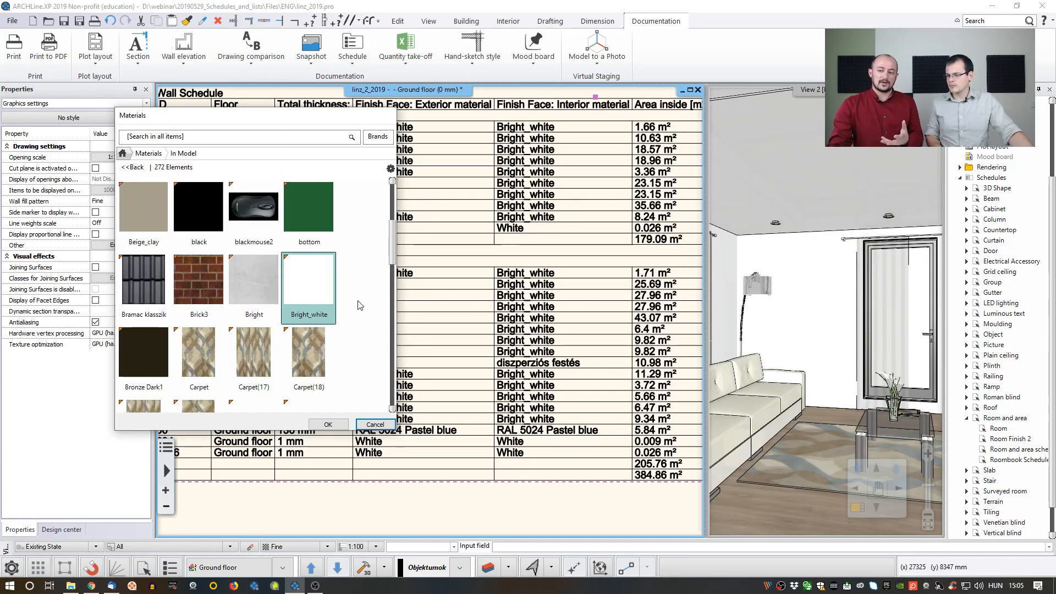
pyautogui.scroll(-3, 382, 328)
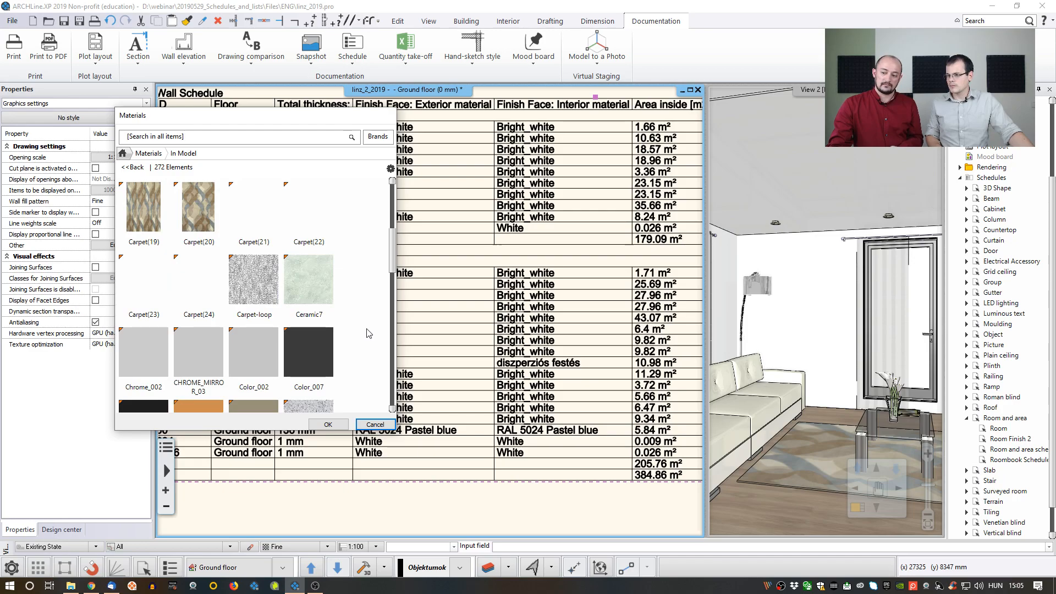
pyautogui.click(311, 352)
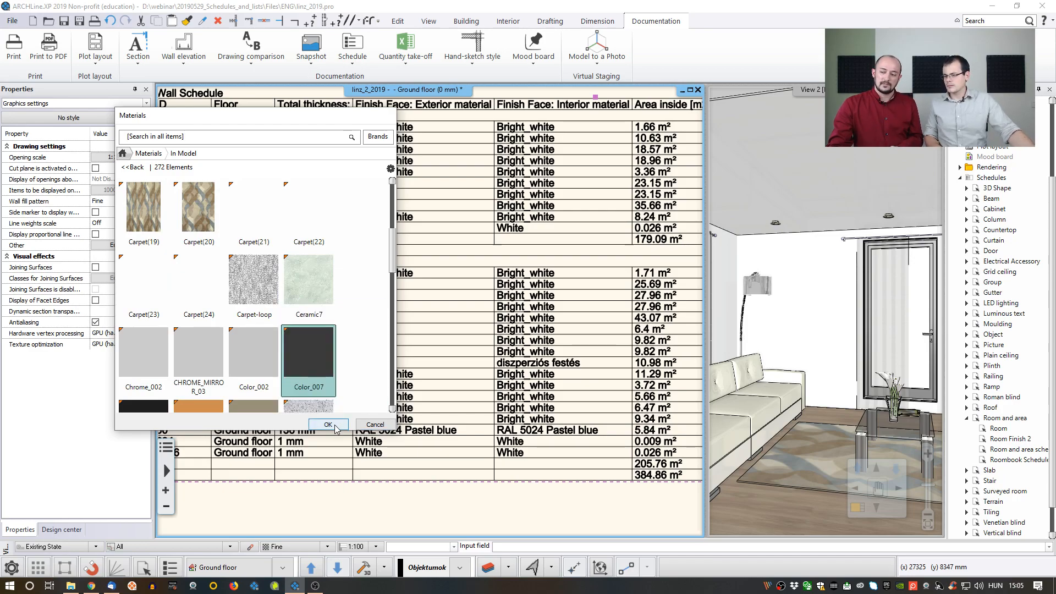
pyautogui.click(334, 427)
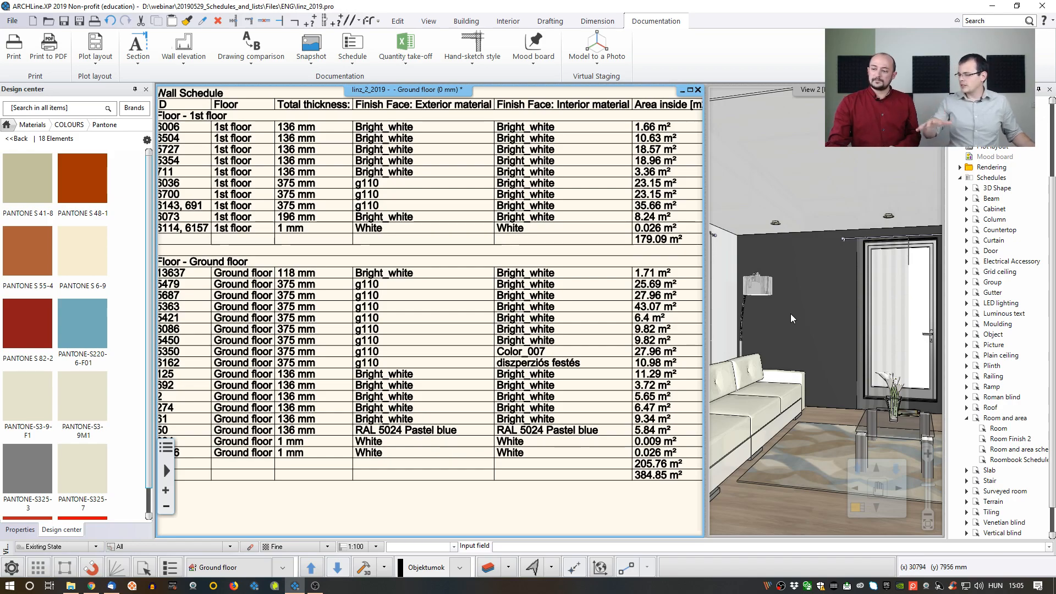
pyautogui.scroll(-3, 379, 244)
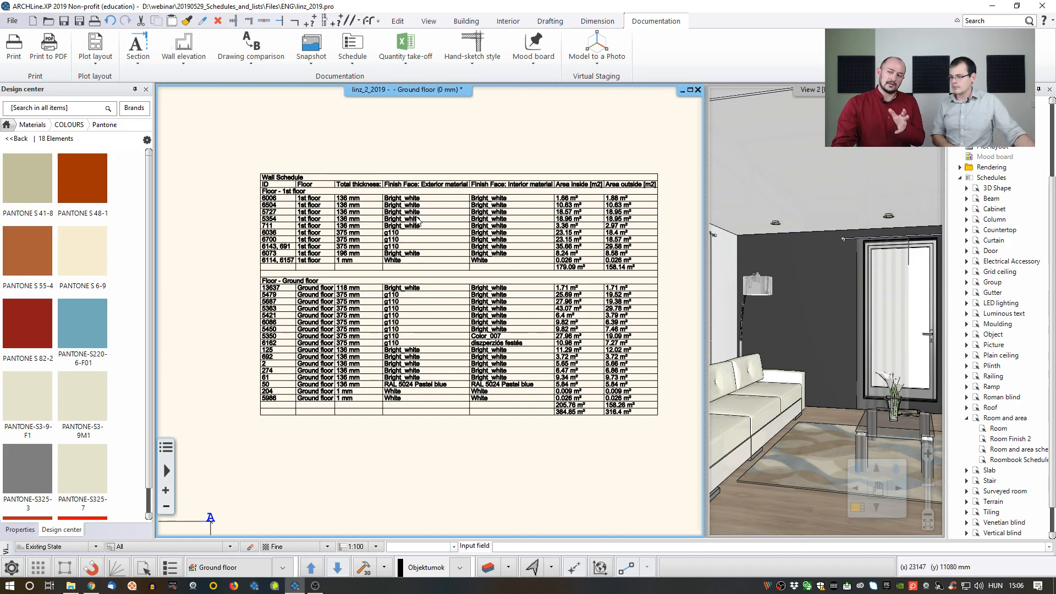
pyautogui.rightClick(427, 223)
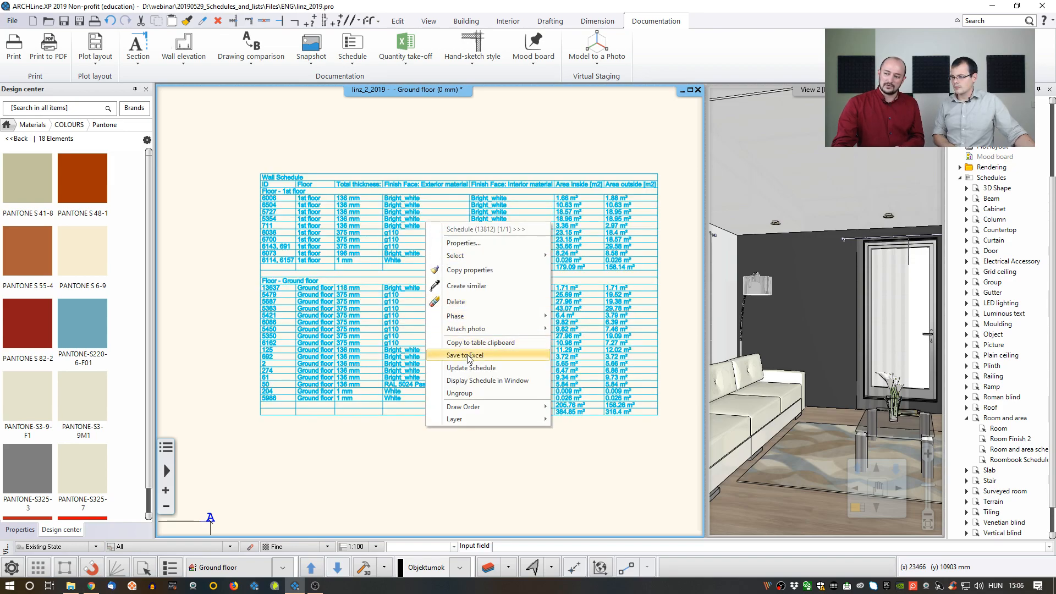
pyautogui.click(403, 125)
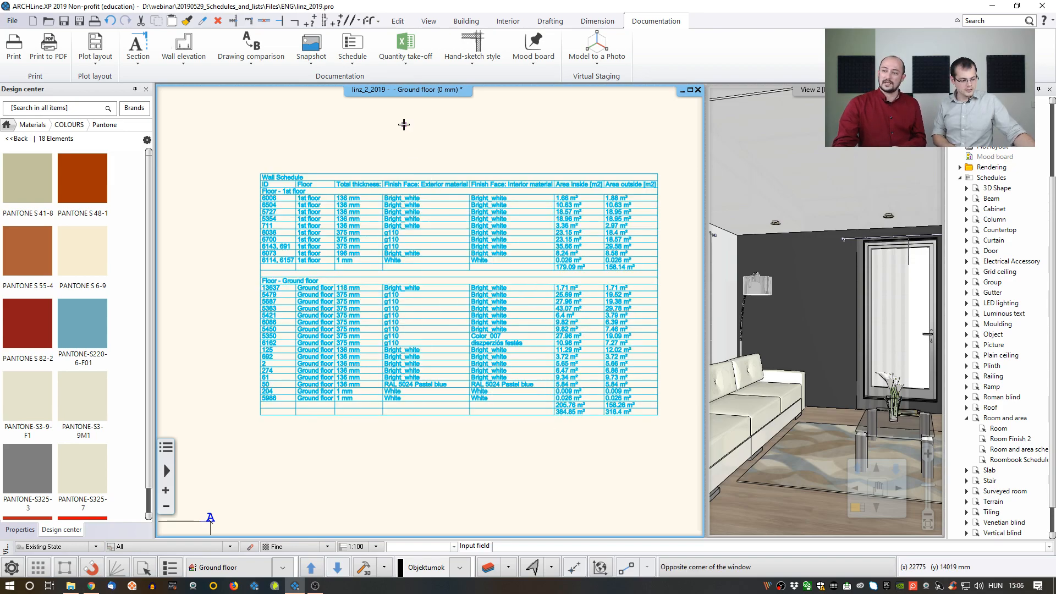
pyautogui.scroll(-4, 413, 224)
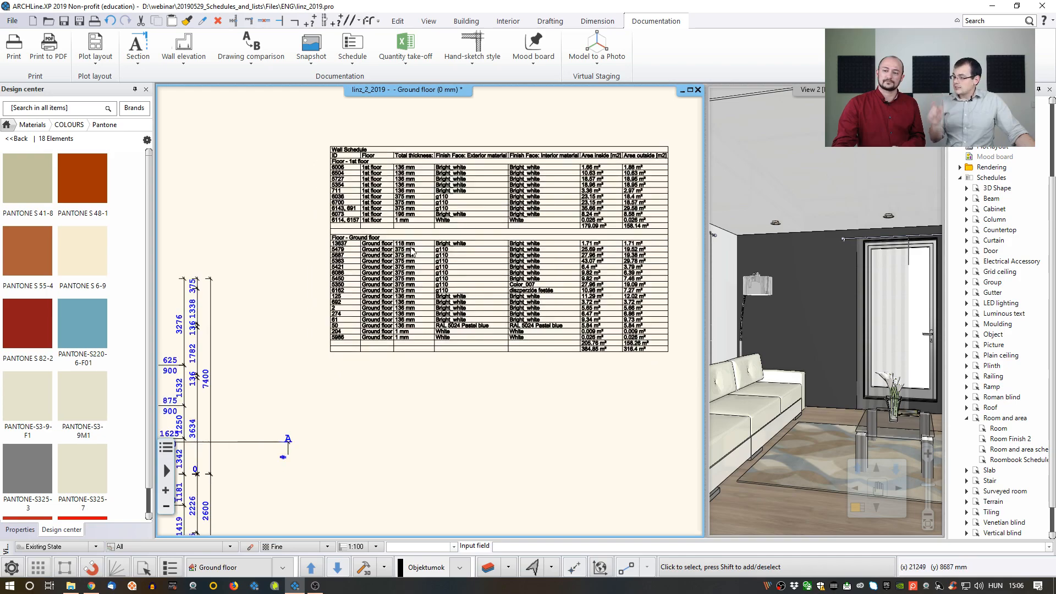
pyautogui.scroll(-1, 439, 283)
pyautogui.moveTo(439, 284); pyautogui.dragTo(453, 220, button='middle')
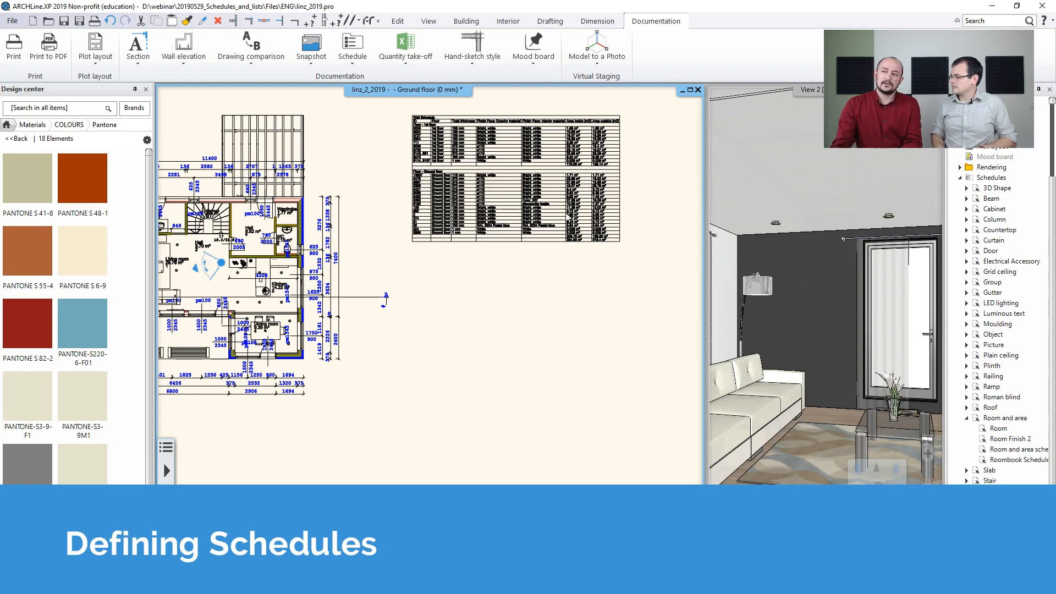
# Create a new schedule named Room Webinar for the Room and area type of architectural elements.
pyautogui.click(362, 62)
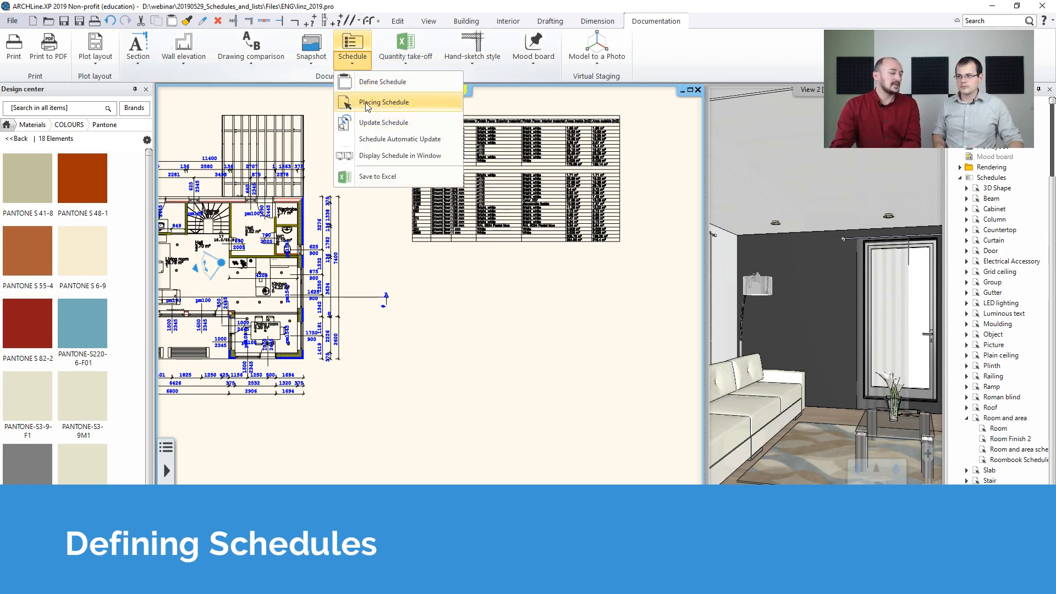
pyautogui.click(450, 356)
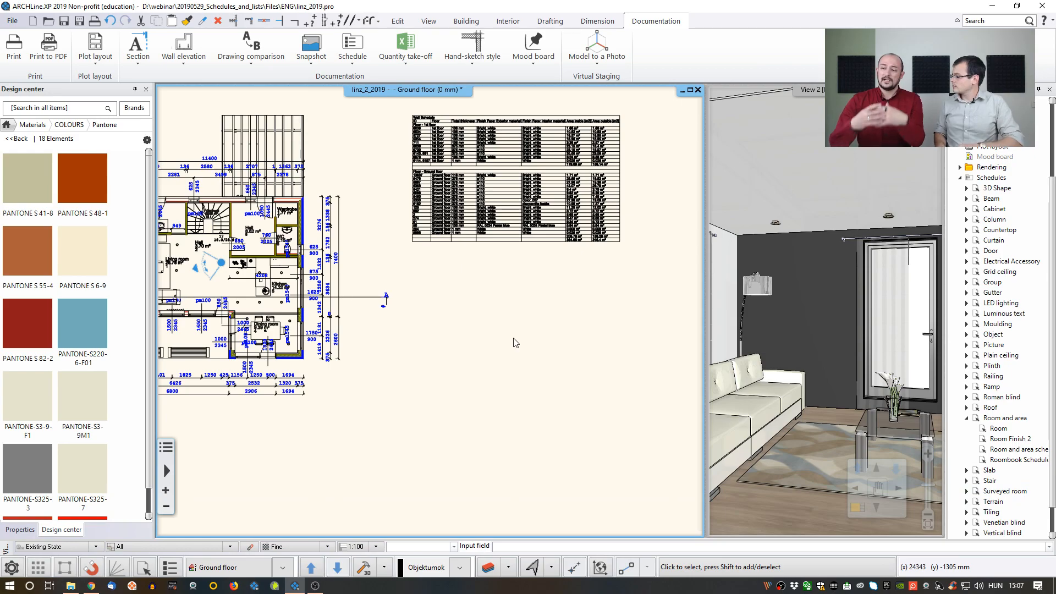
pyautogui.click(355, 65)
pyautogui.click(373, 81)
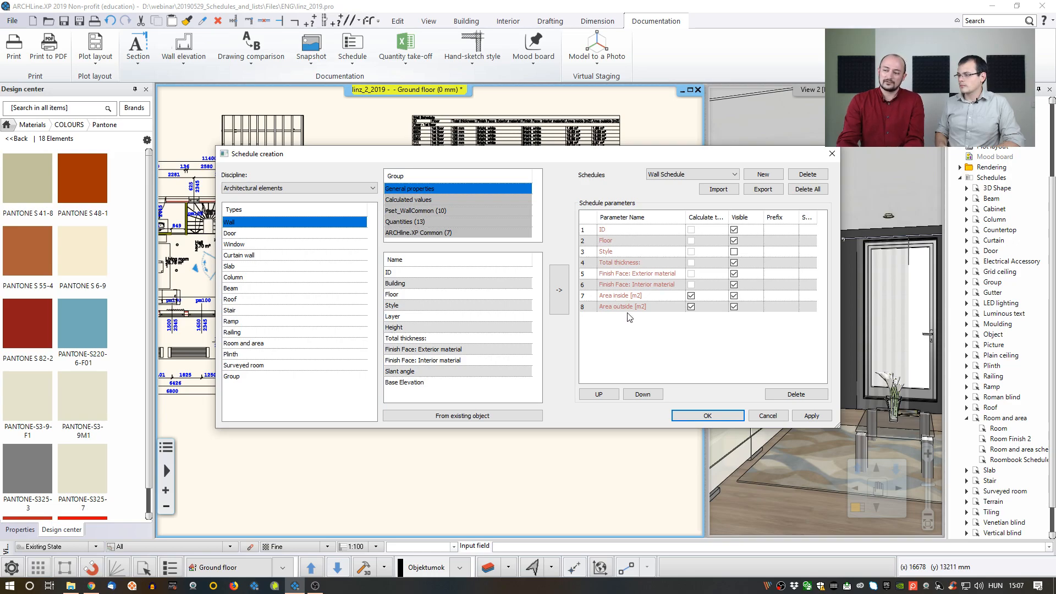
pyautogui.click(266, 344)
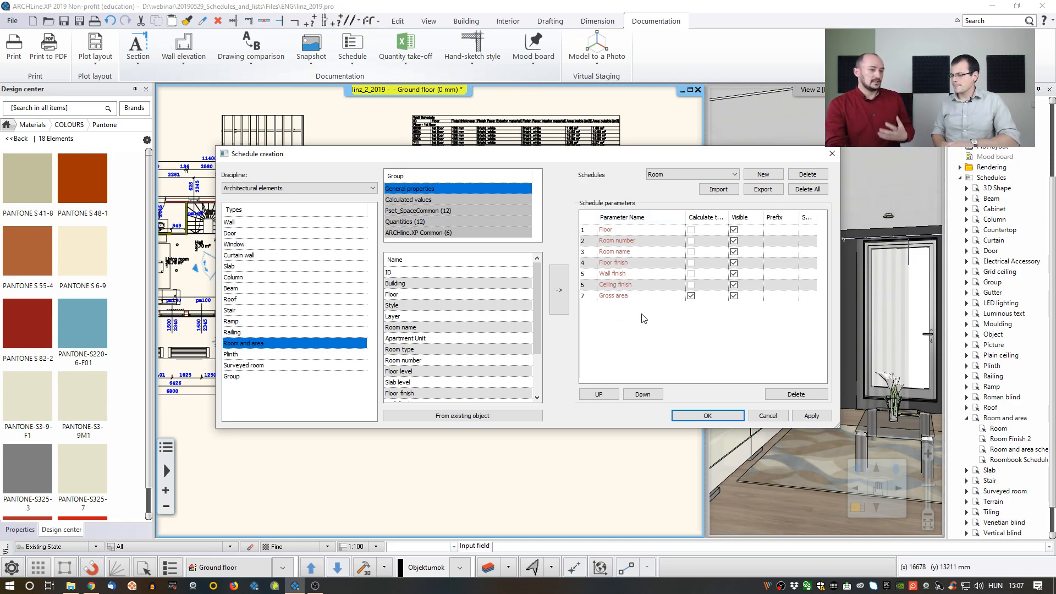
pyautogui.click(763, 175)
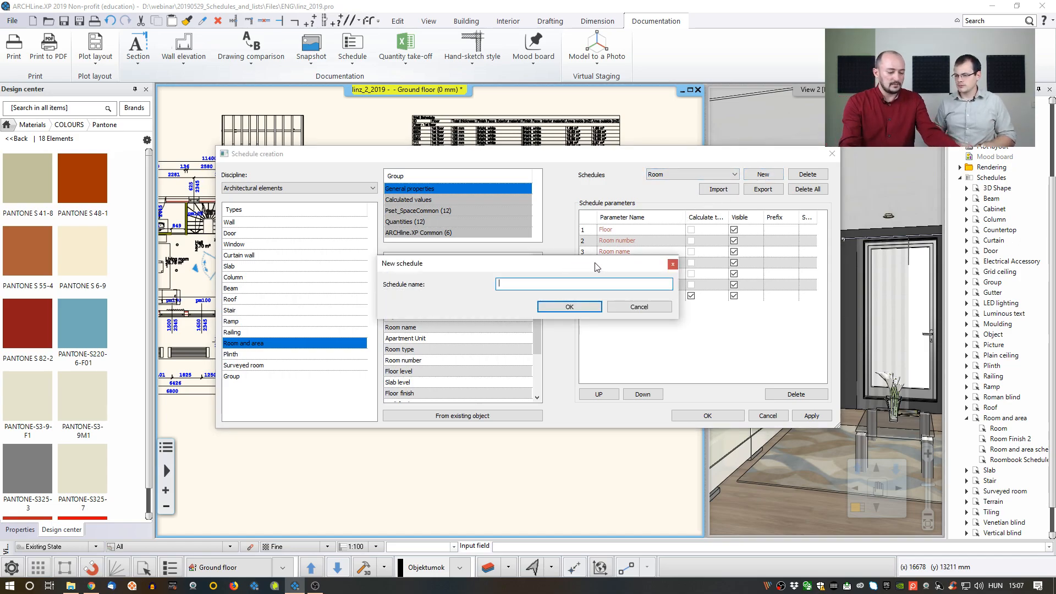
pyautogui.write('Room Webinar')
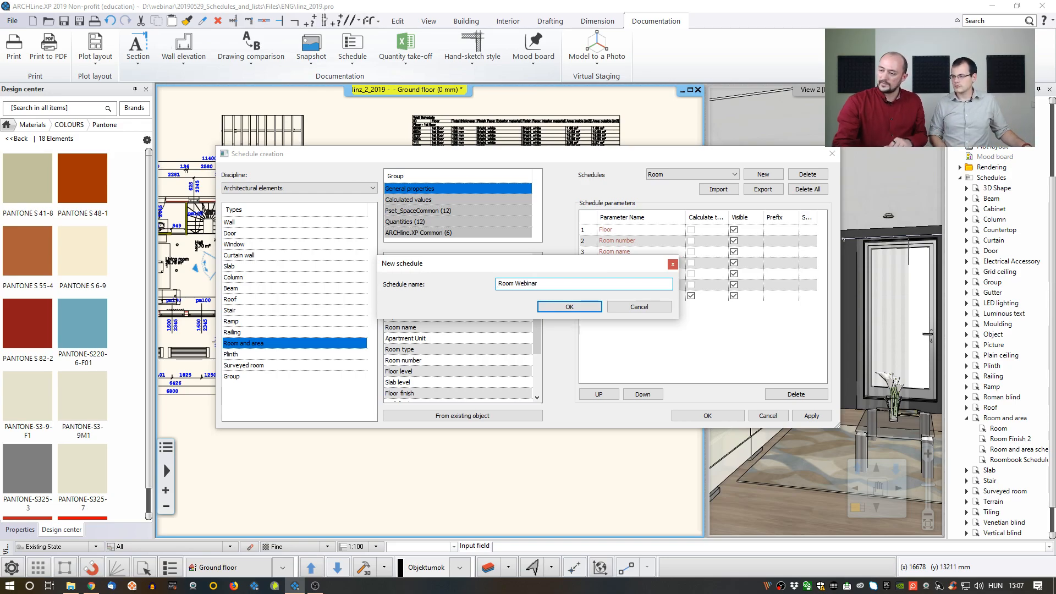
pyautogui.click(569, 306)
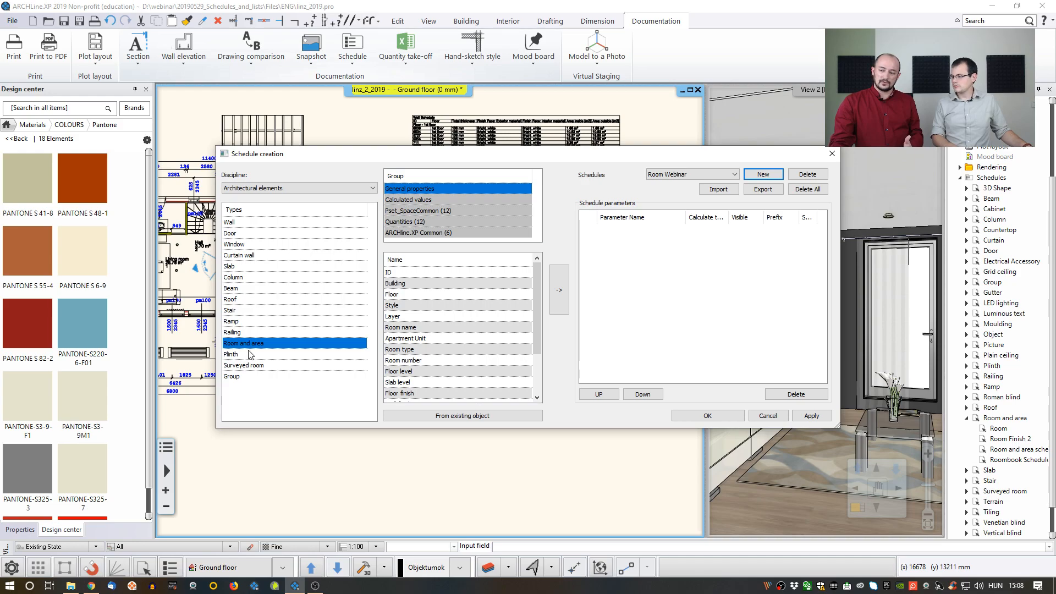
# Add the general properties Floor, Room name and Room number to the Room Webinar schedule, in that order.
pyautogui.click(407, 294)
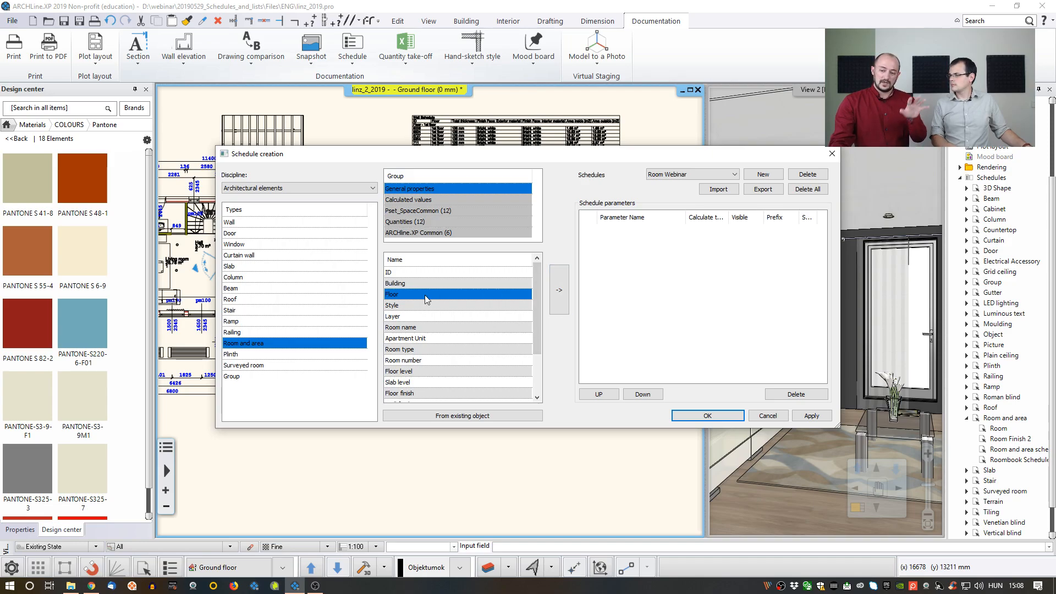
pyautogui.click(559, 296)
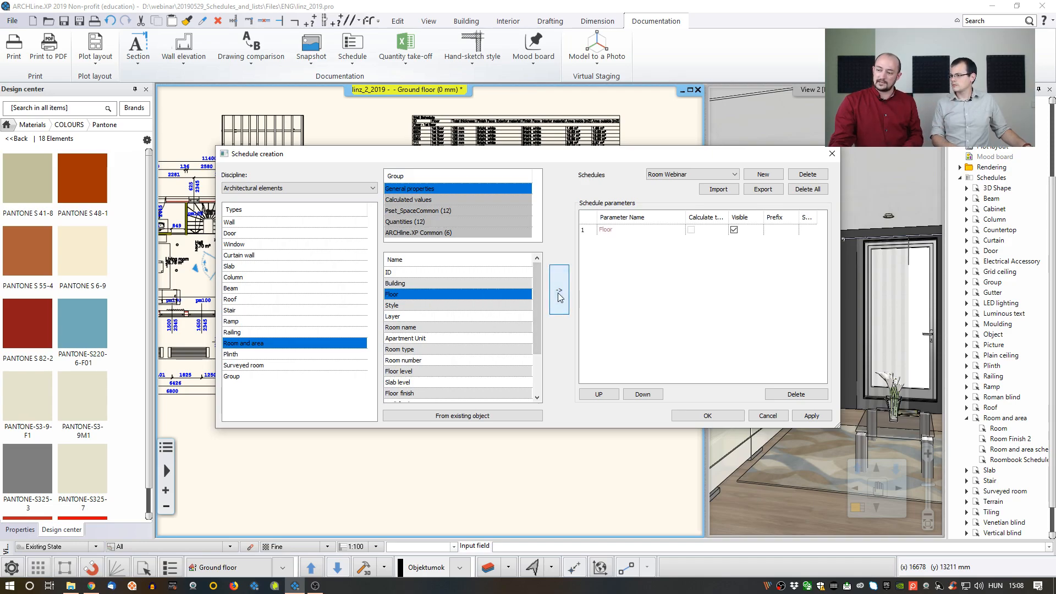
pyautogui.click(423, 327)
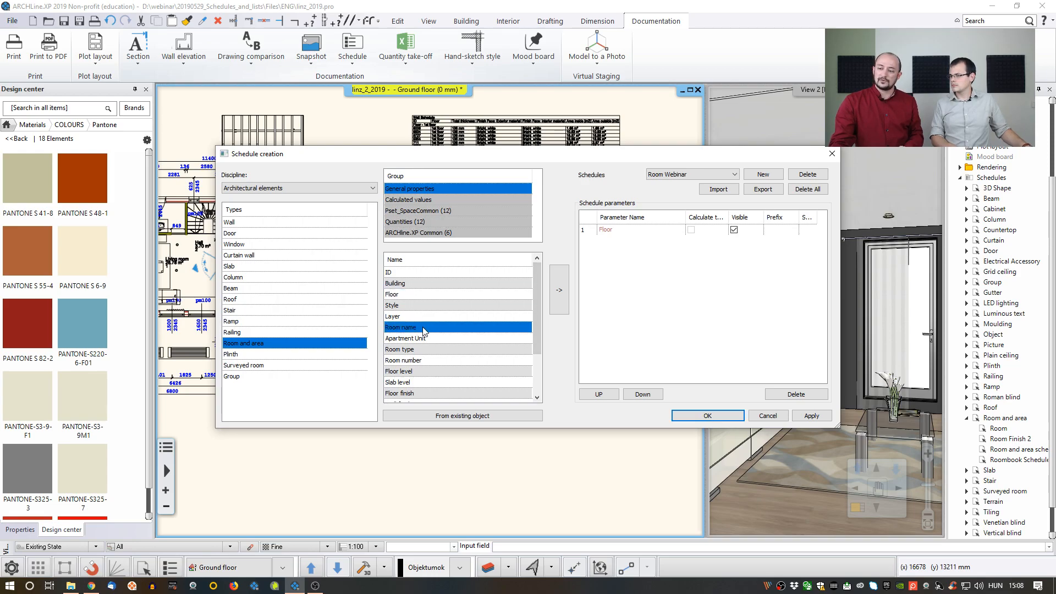
pyautogui.click(557, 297)
pyautogui.click(423, 360)
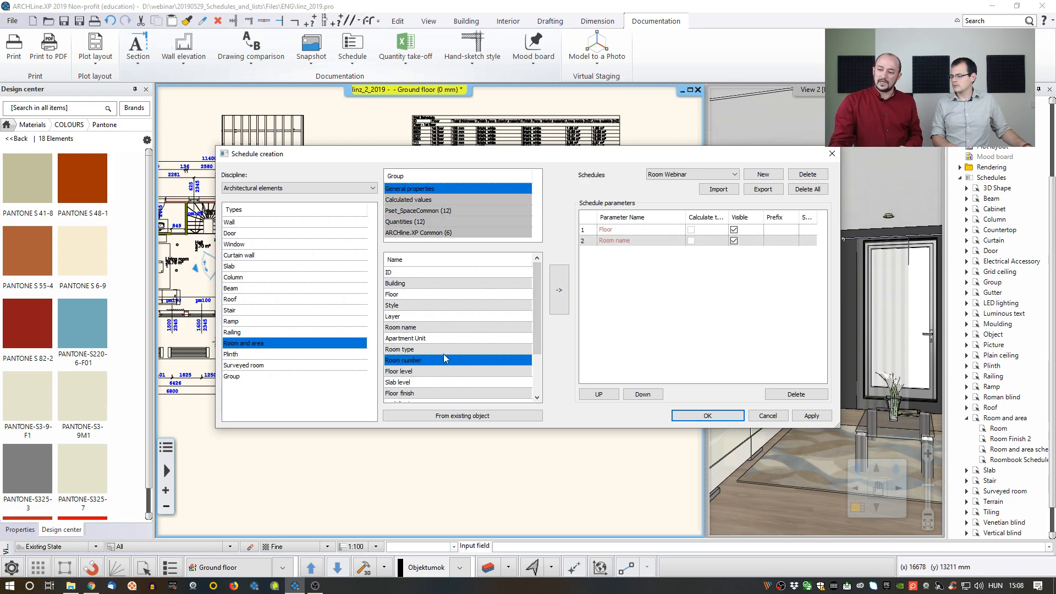
pyautogui.click(559, 290)
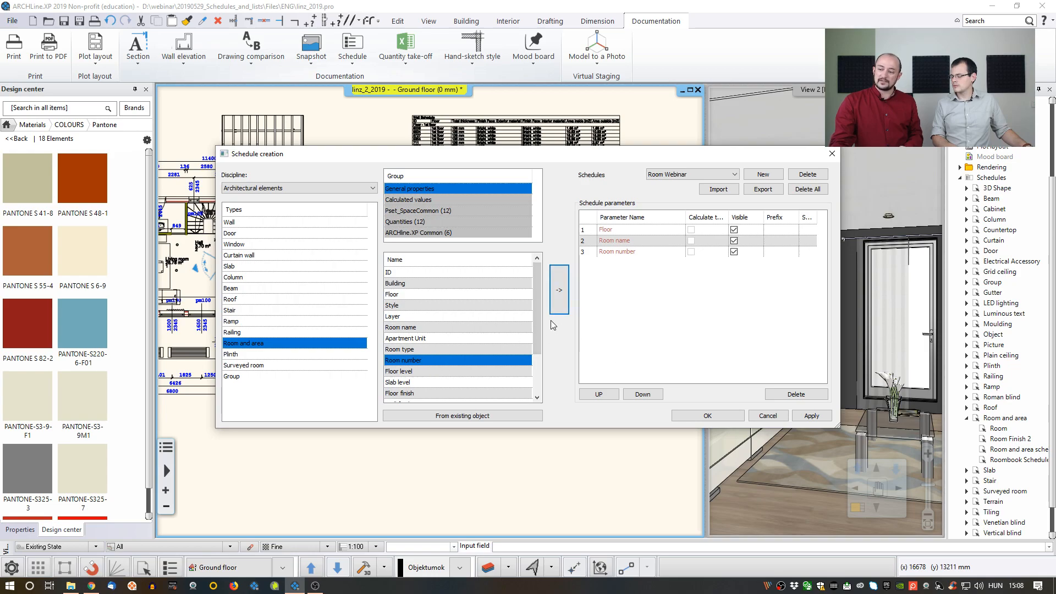
# Add the Floor finish and Ceiling finish properties to the Room Webinar schedule.
pyautogui.scroll(-1, 538, 323)
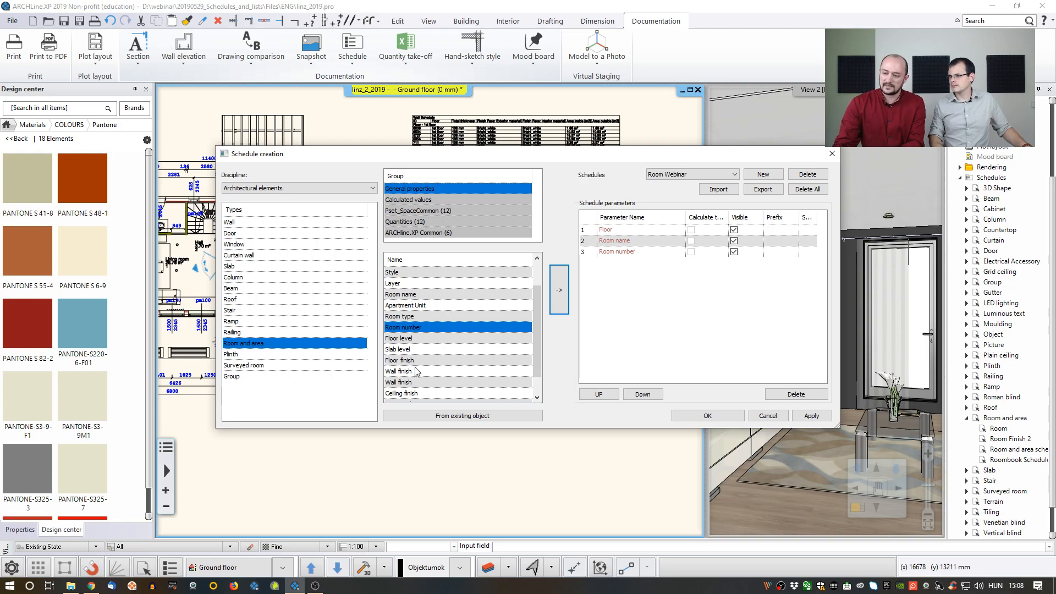
pyautogui.click(413, 361)
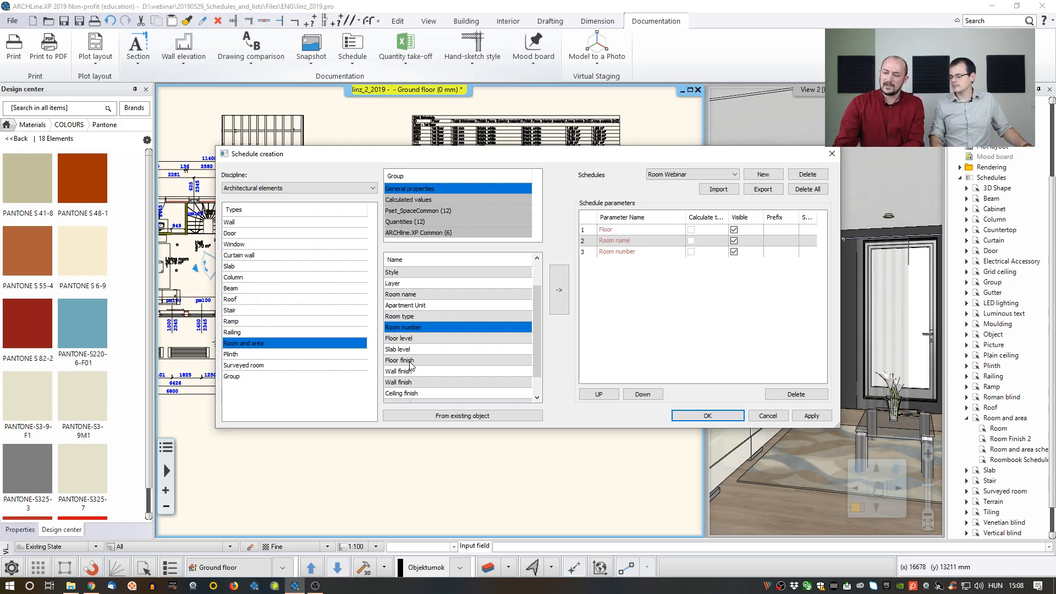
pyautogui.click(558, 298)
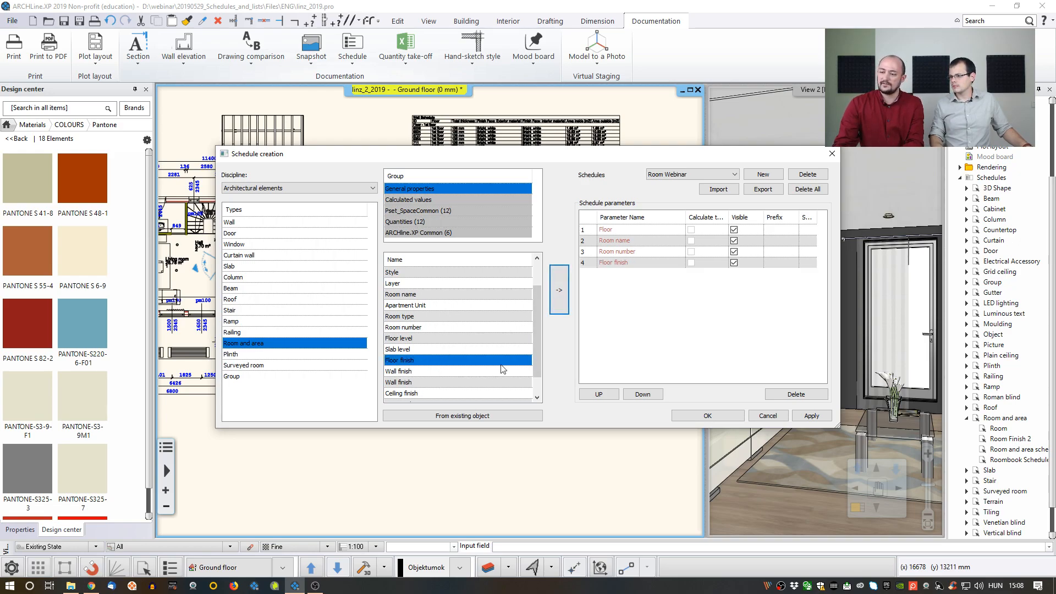
pyautogui.moveTo(539, 319); pyautogui.dragTo(534, 354)
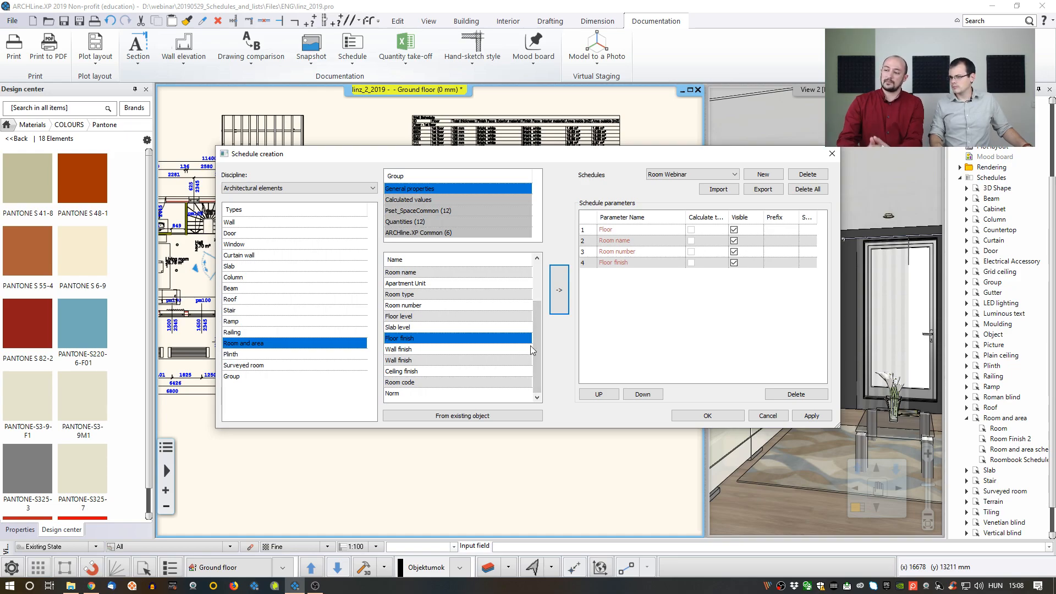
pyautogui.click(463, 349)
pyautogui.click(454, 371)
pyautogui.click(554, 297)
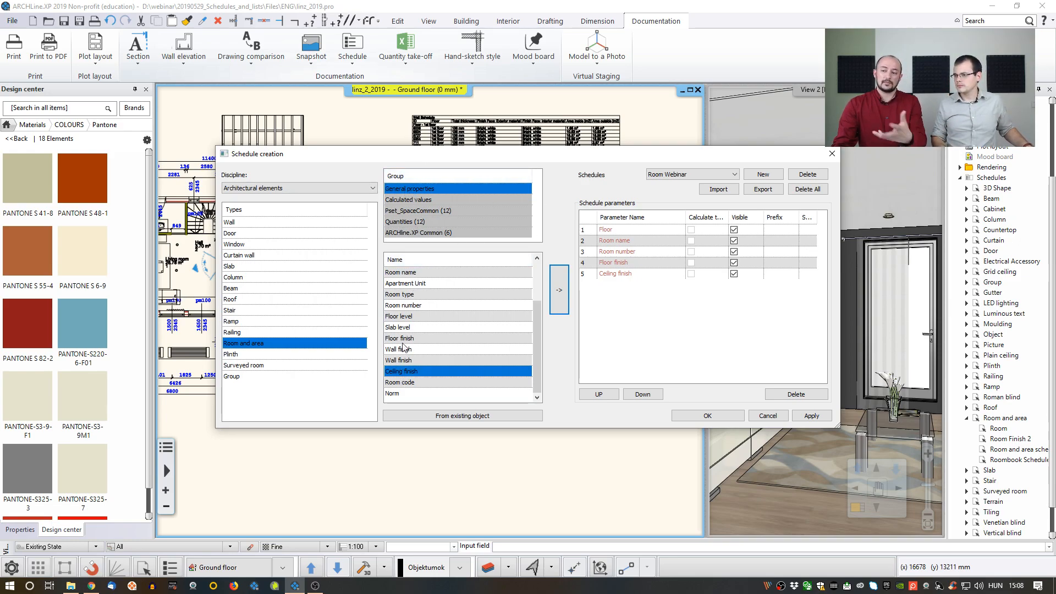
# Add the calculated value Gross area as a parameter of the Room Webinar schedule.
pyautogui.click(411, 203)
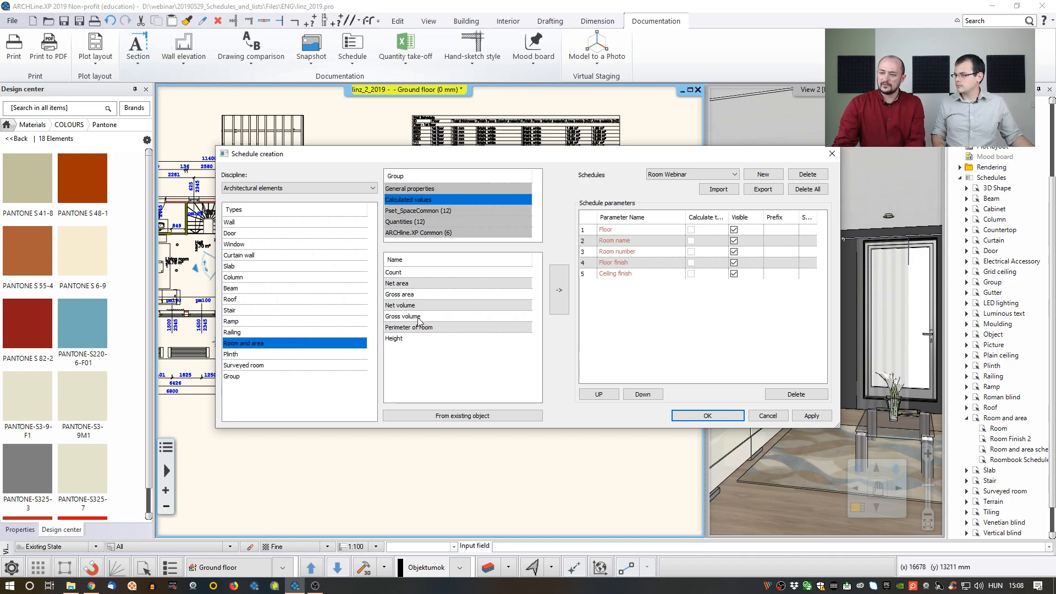
pyautogui.click(418, 295)
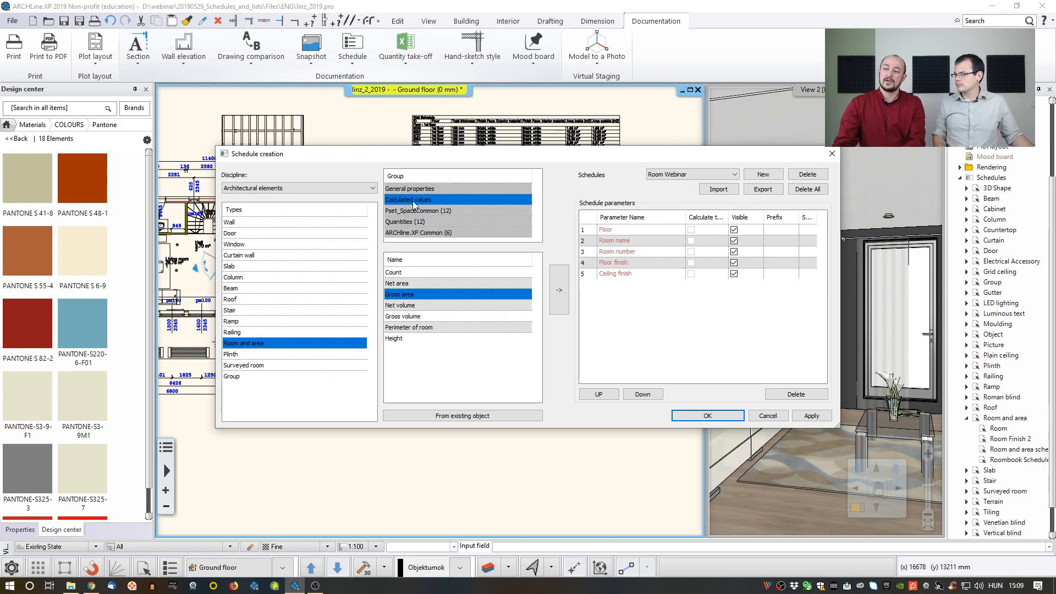
pyautogui.click(558, 289)
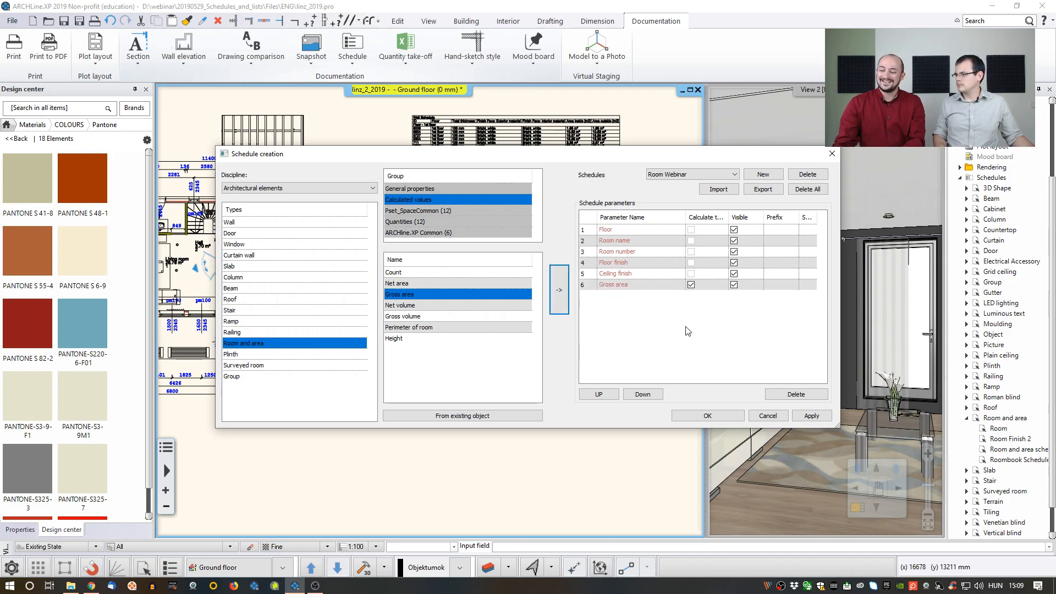
# Move the Gross area parameter above Ceiling finish in the schedule order and return it to the end.
pyautogui.doubleClick(631, 284)
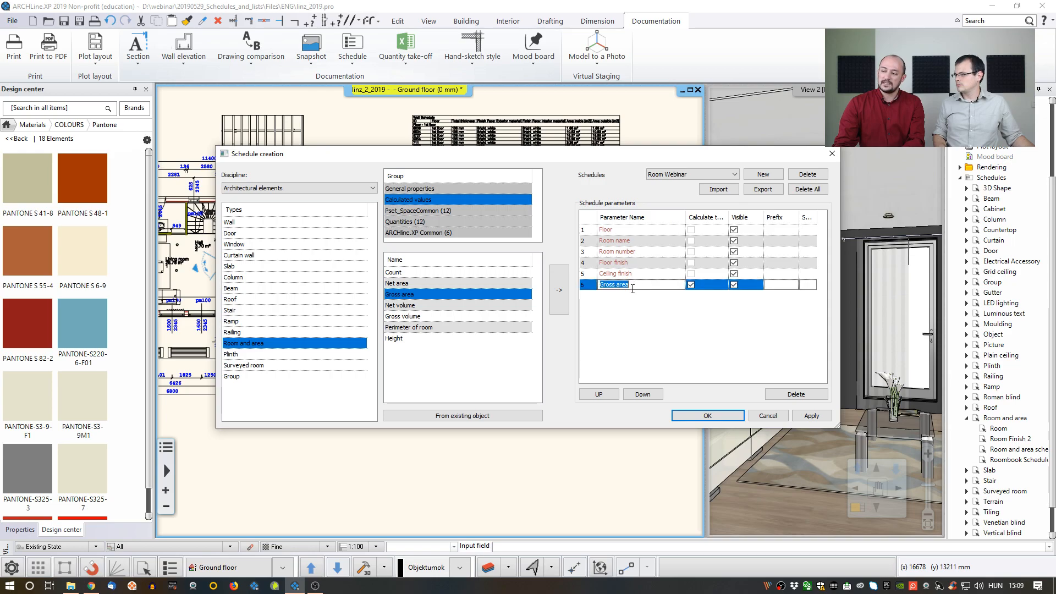
pyautogui.click(599, 398)
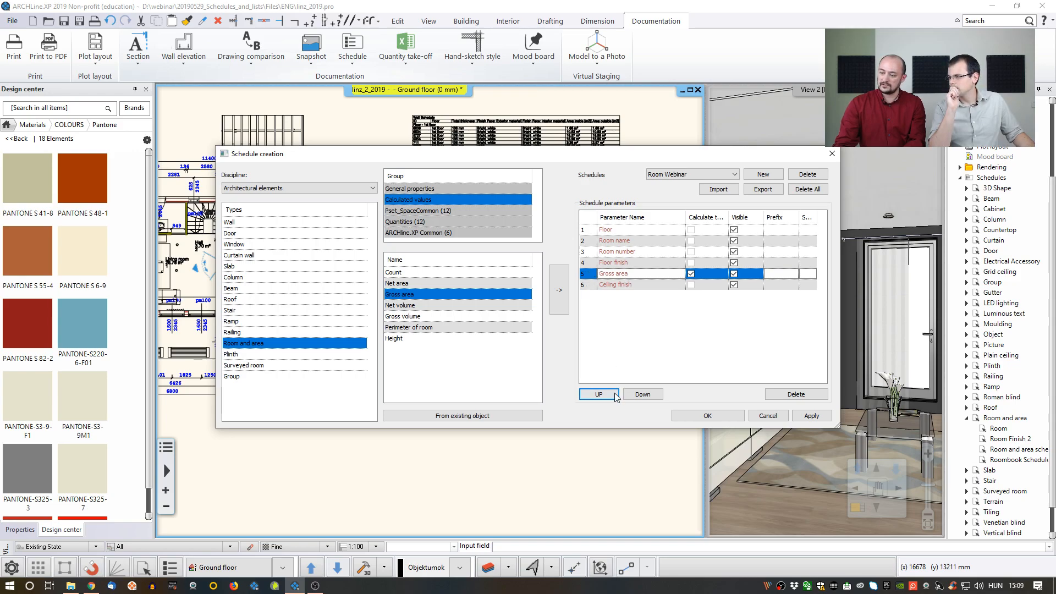
pyautogui.click(642, 394)
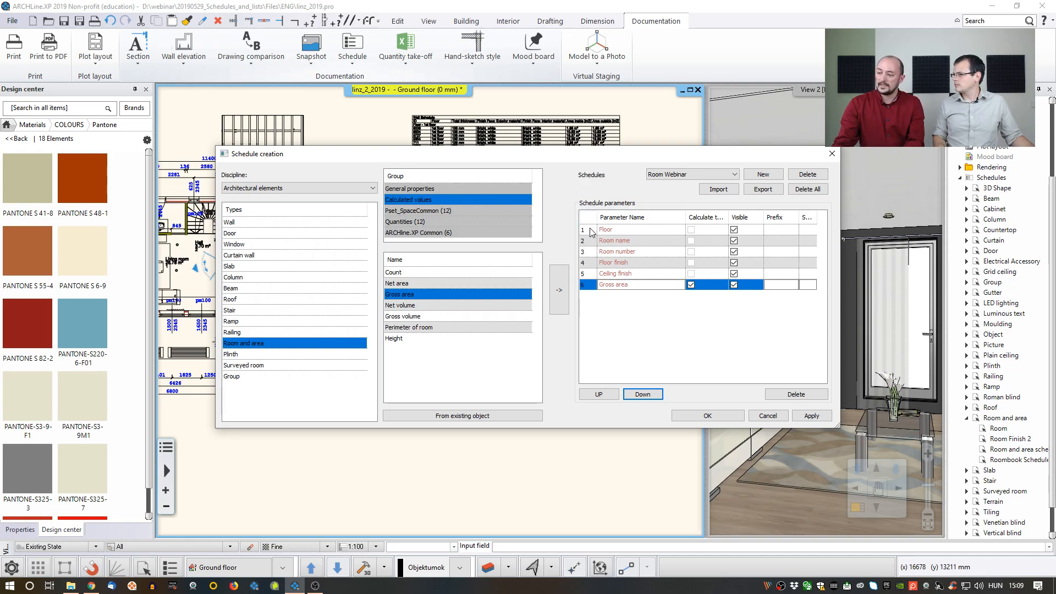
# Rename the Gross area parameter to Area and save the Room Webinar schedule definition.
pyautogui.click(616, 285)
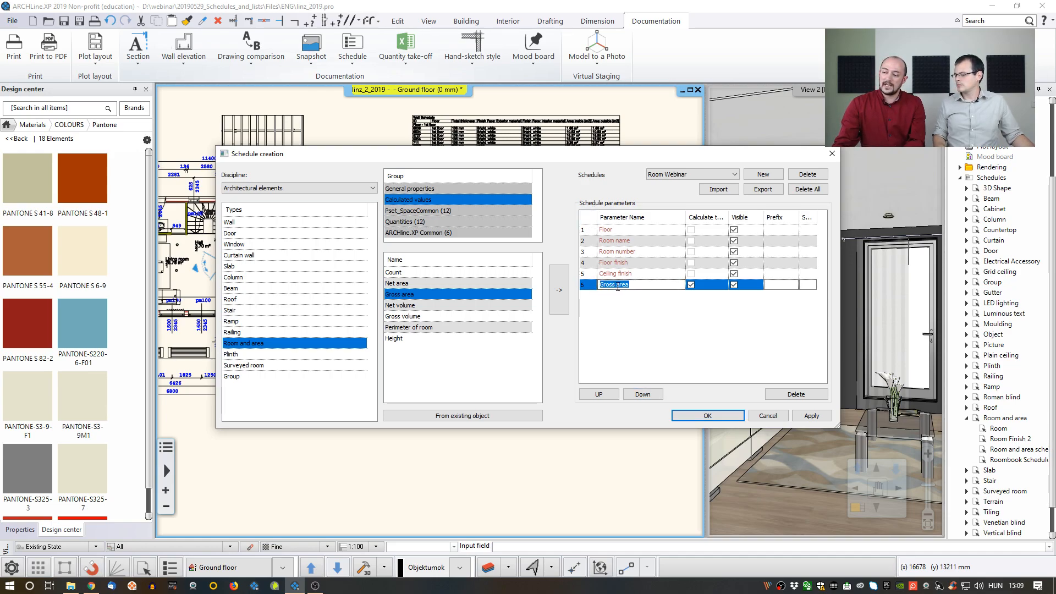
pyautogui.doubleClick(615, 284)
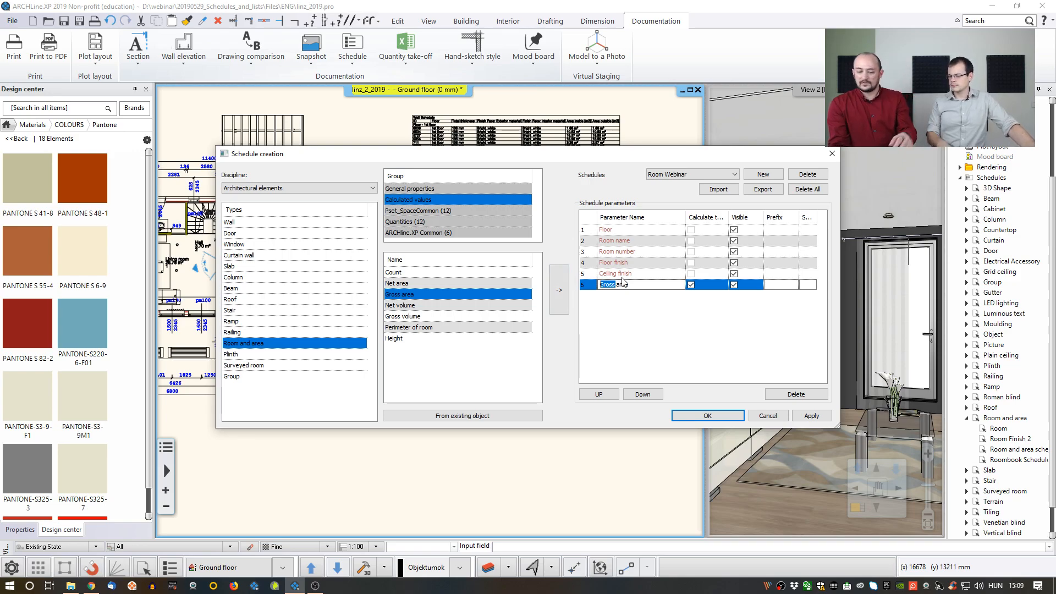
pyautogui.press('Delete')
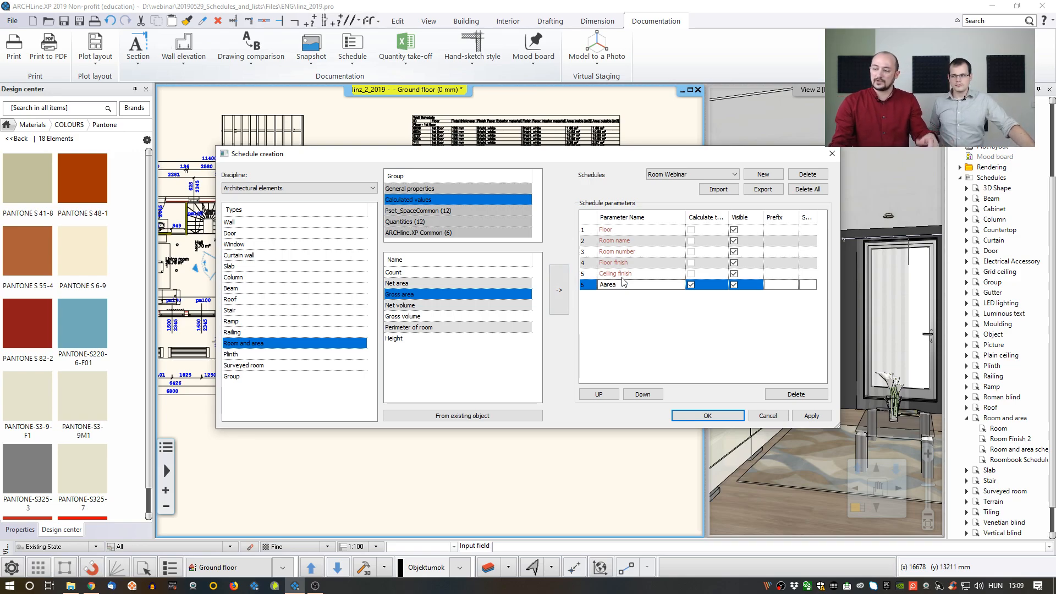
pyautogui.press('Return')
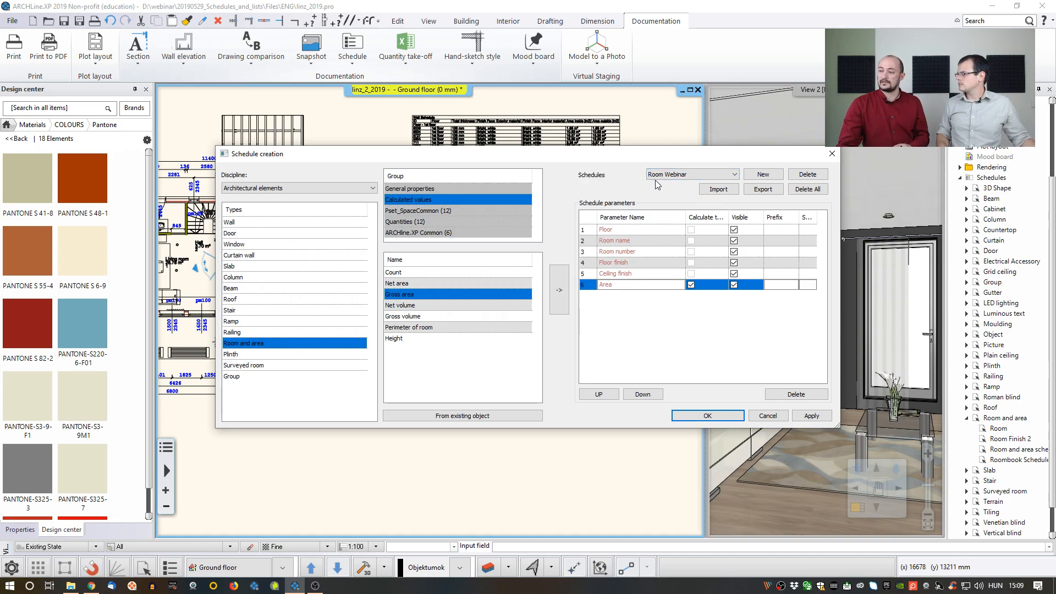
pyautogui.click(694, 416)
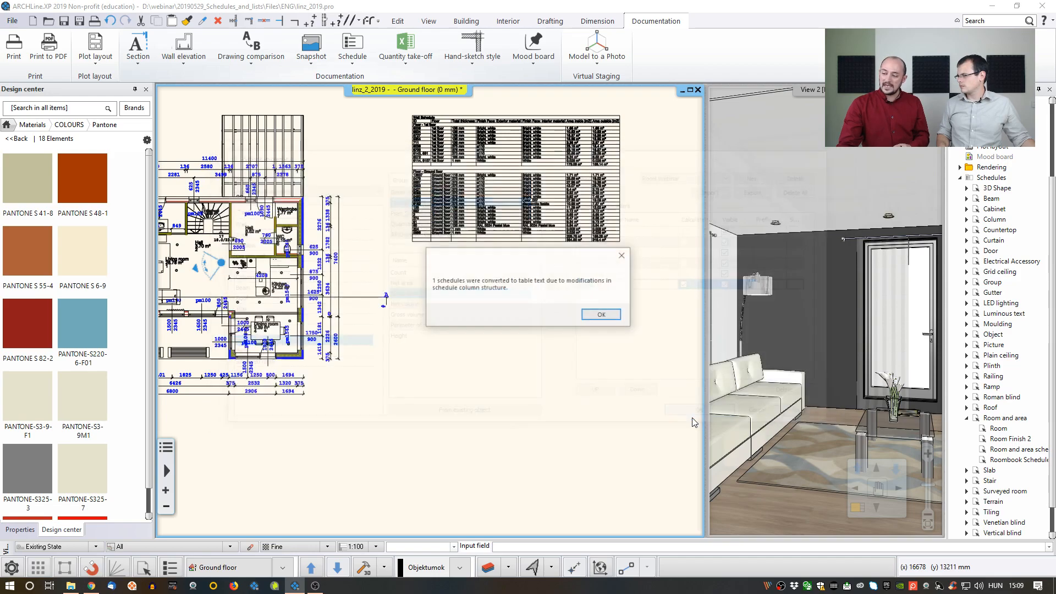
pyautogui.click(601, 316)
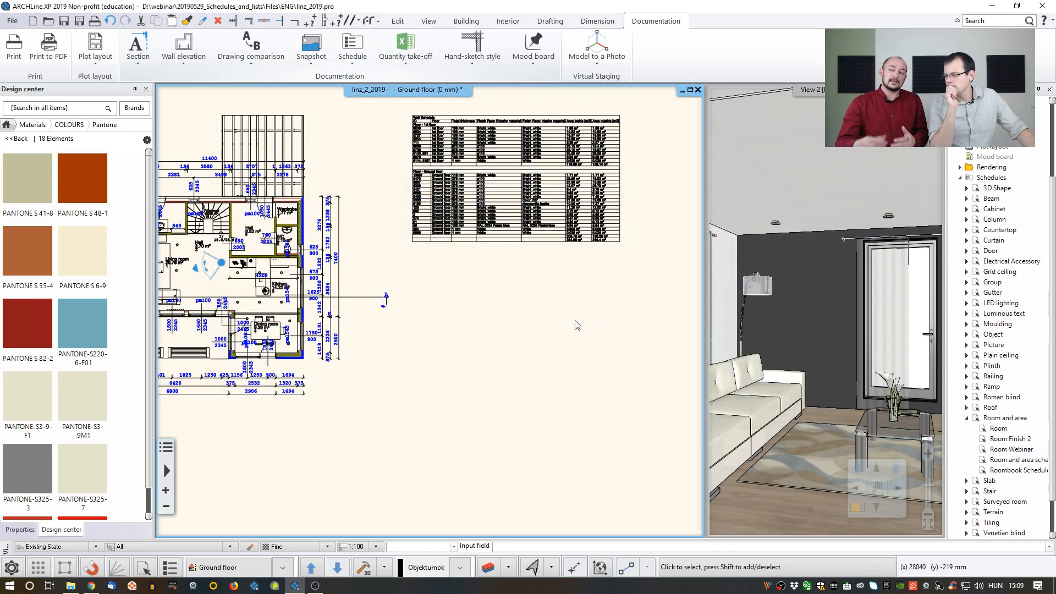
pyautogui.click(345, 64)
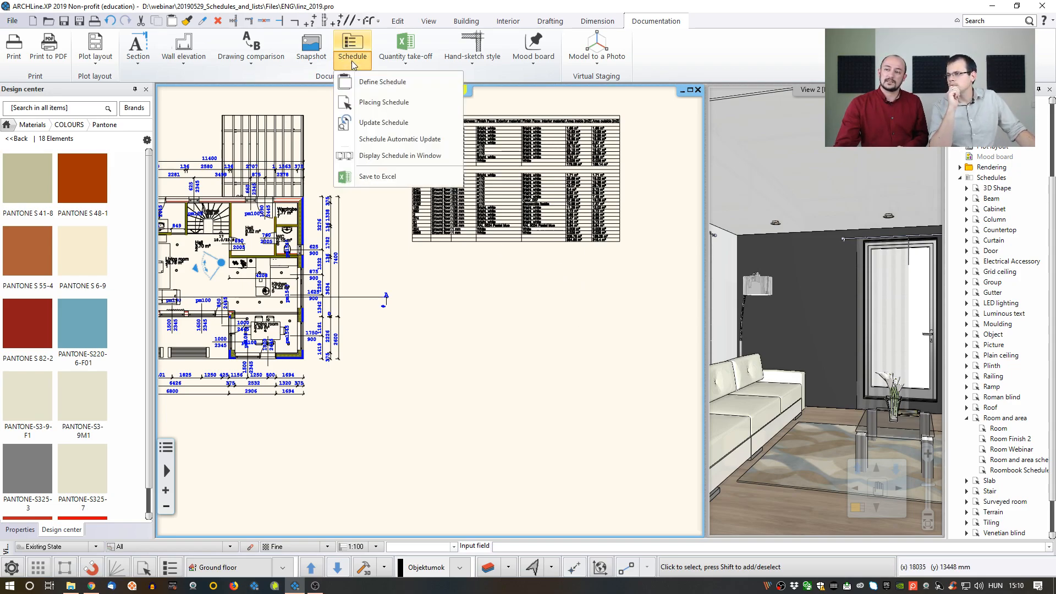
pyautogui.click(364, 103)
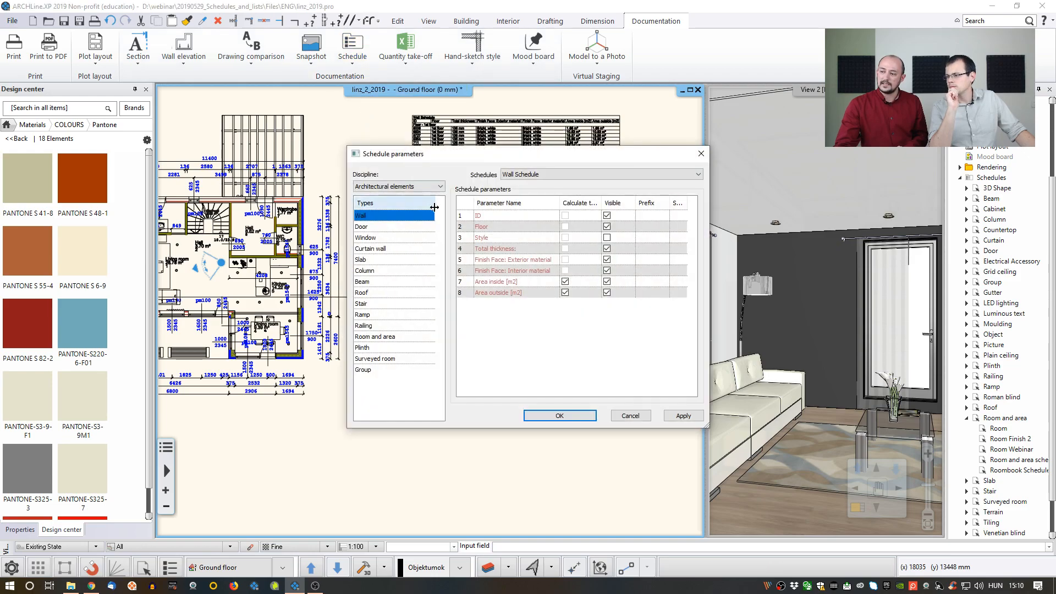
pyautogui.click(383, 336)
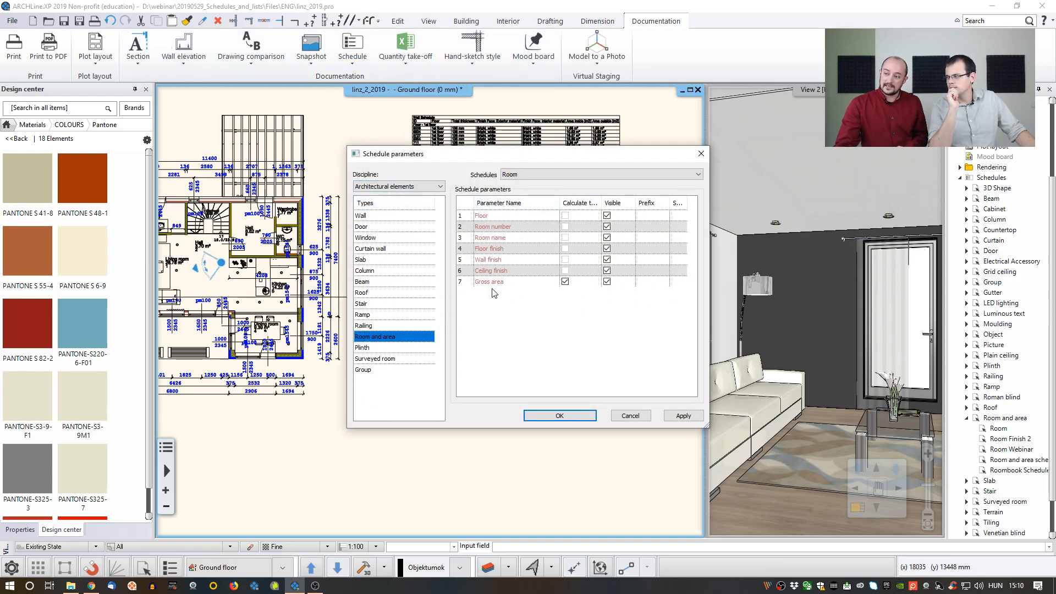
pyautogui.click(522, 176)
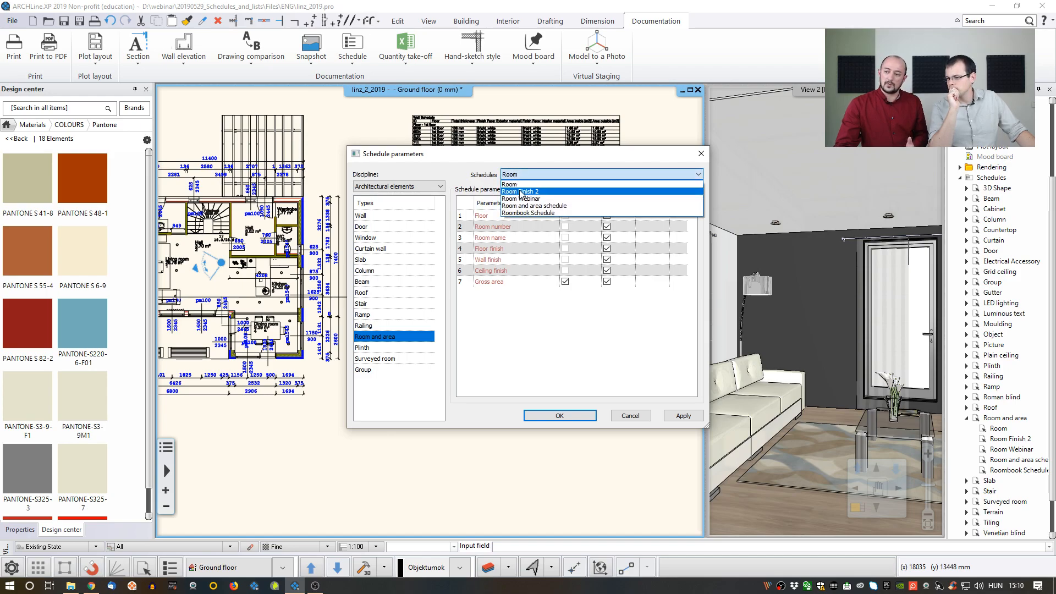
pyautogui.click(521, 199)
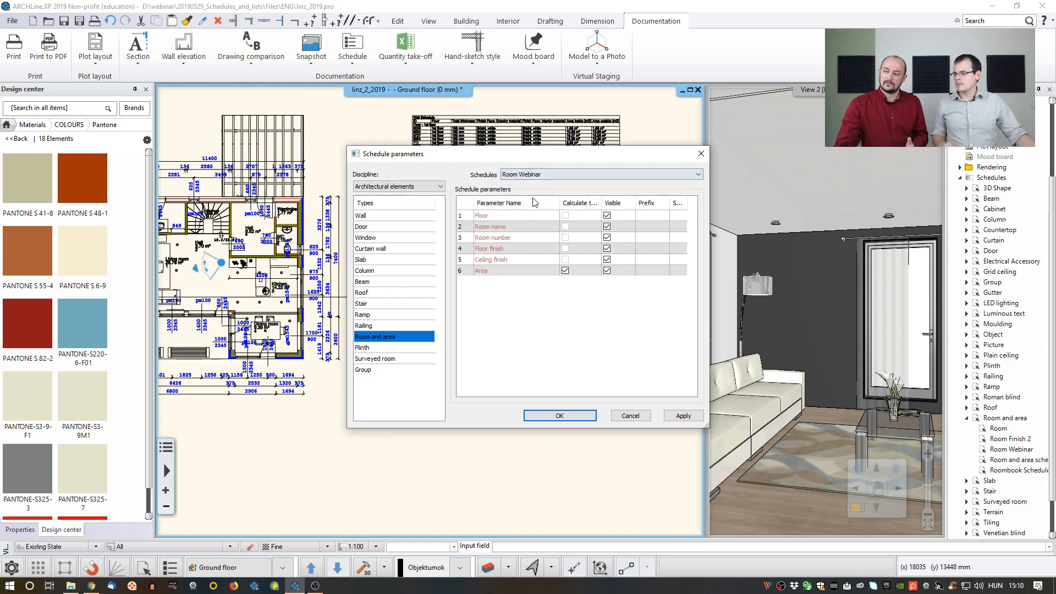
pyautogui.click(566, 415)
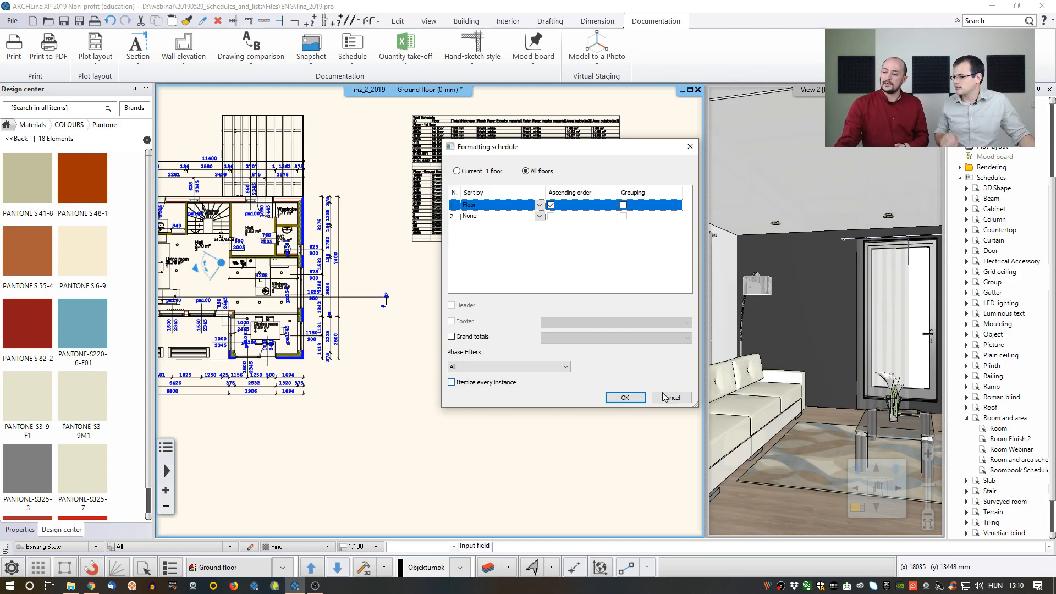
pyautogui.click(681, 398)
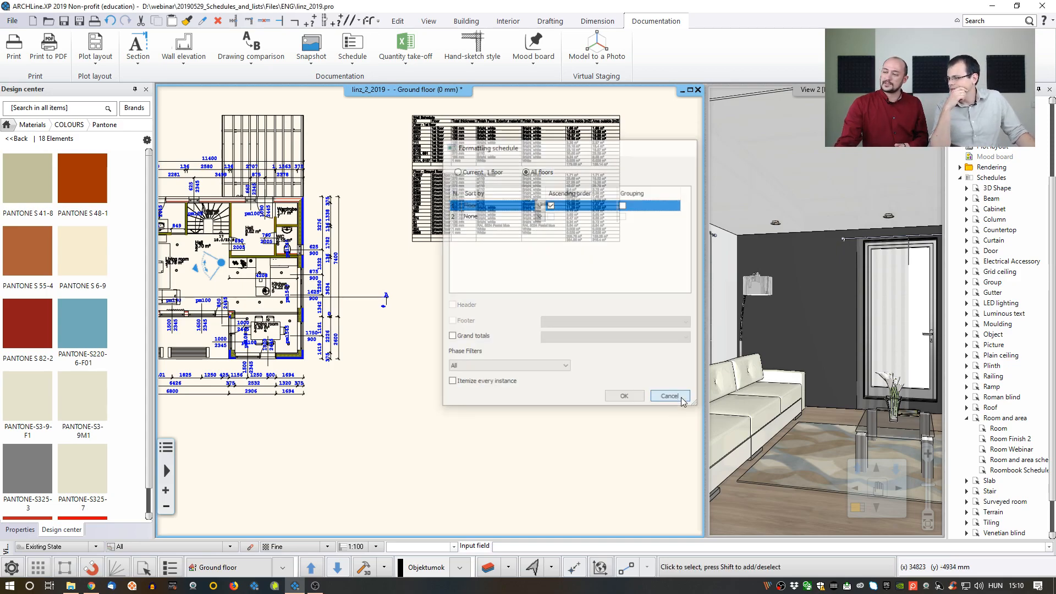
pyautogui.click(352, 55)
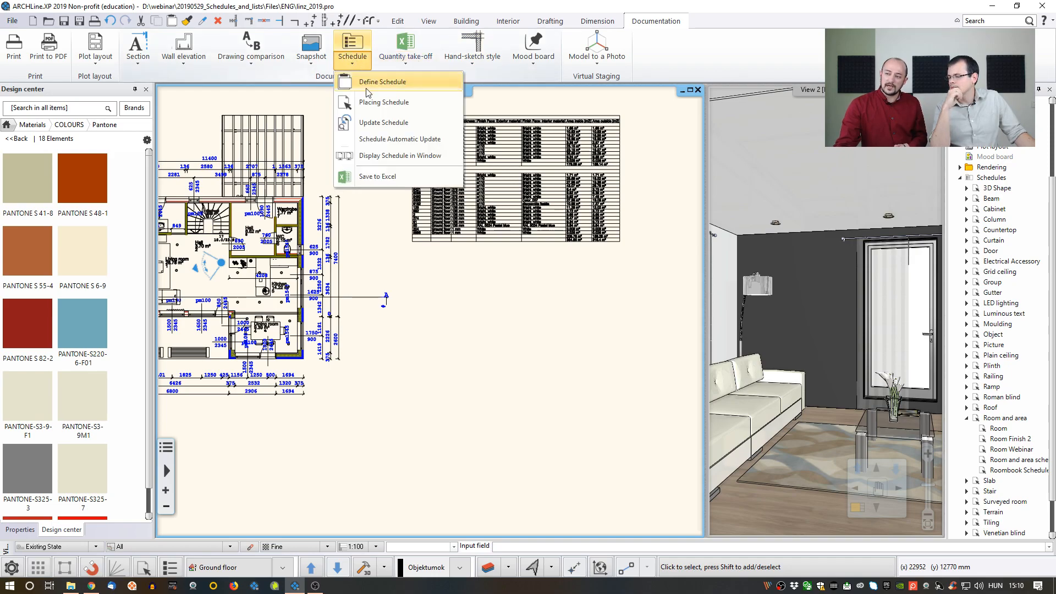
pyautogui.click(470, 287)
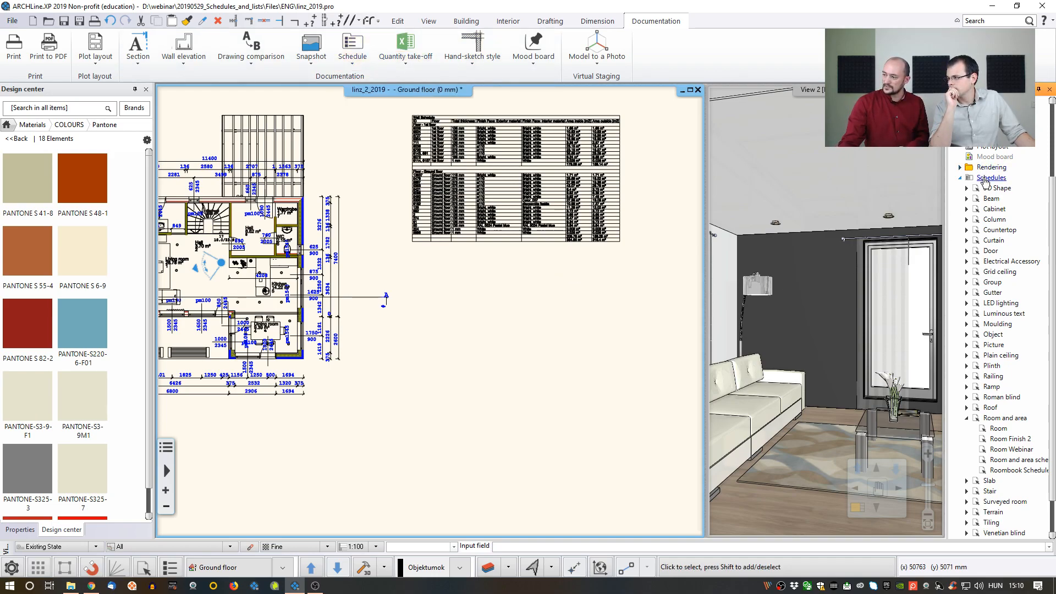
# Bring the Room Webinar schedule from the project's Room and area schedules into the ground floor drawing to open its formatting settings.
pyautogui.scroll(3, 1051, 198)
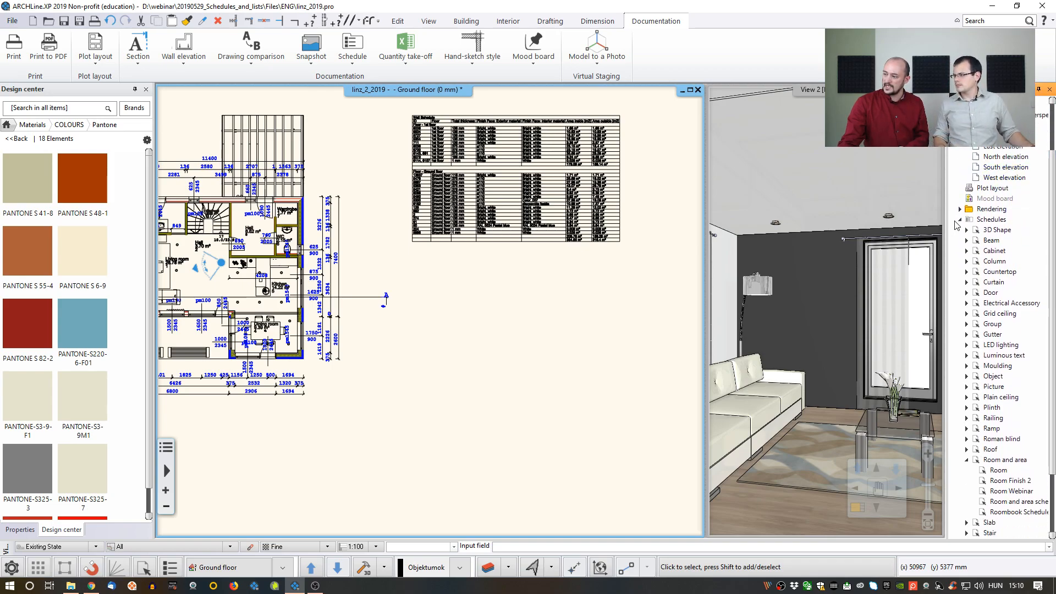
pyautogui.click(961, 226)
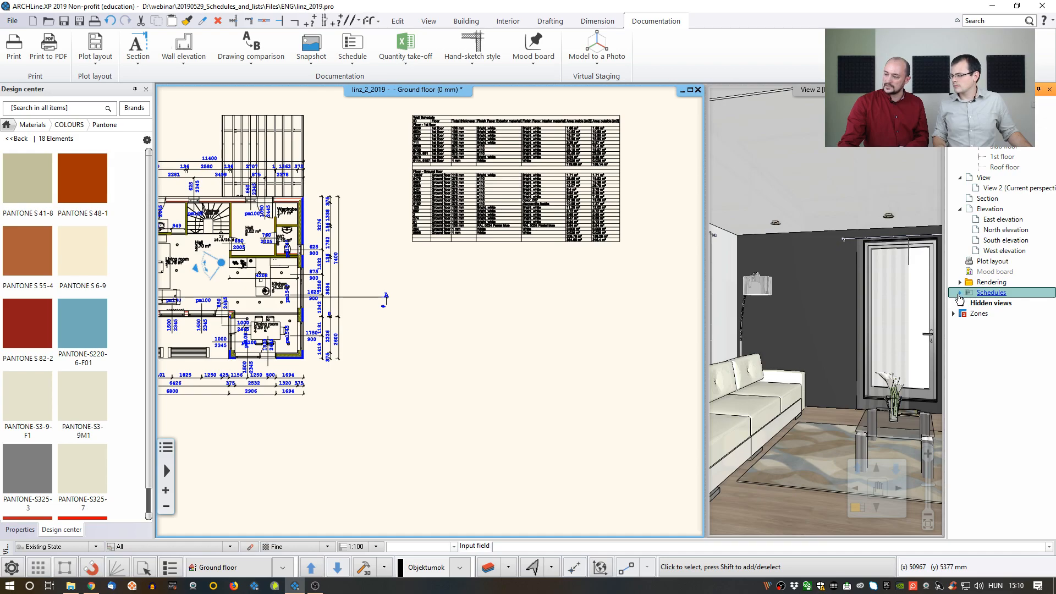
pyautogui.click(960, 293)
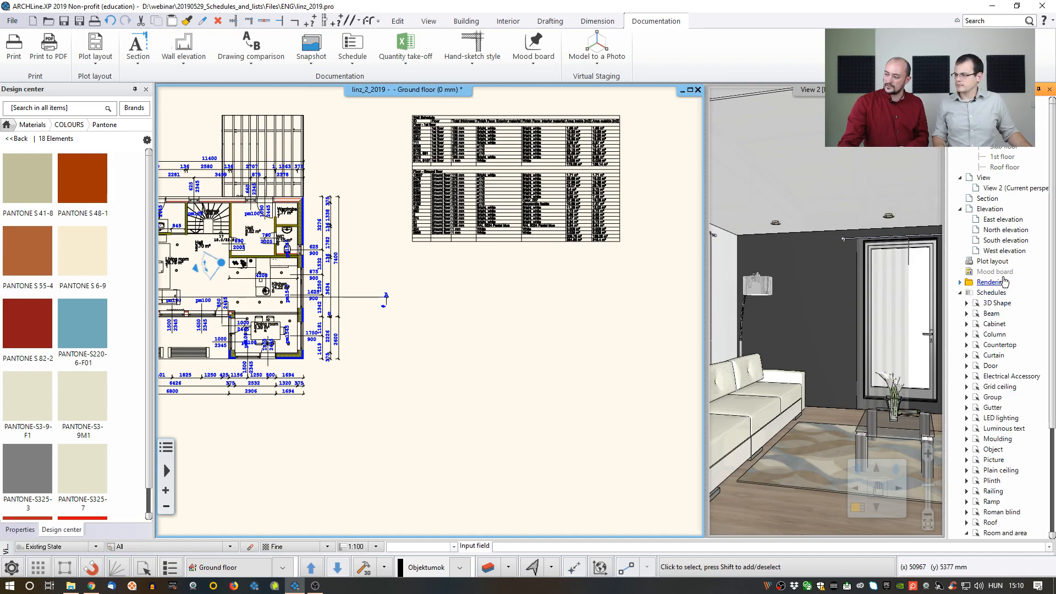
pyautogui.moveTo(1053, 390); pyautogui.dragTo(1054, 457)
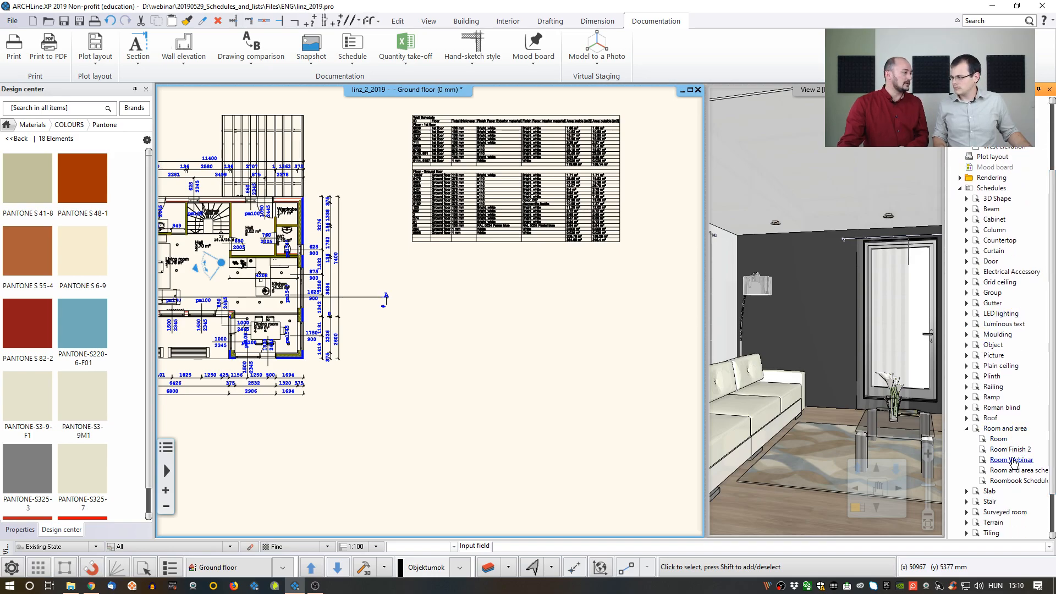
pyautogui.moveTo(1012, 461); pyautogui.dragTo(528, 357)
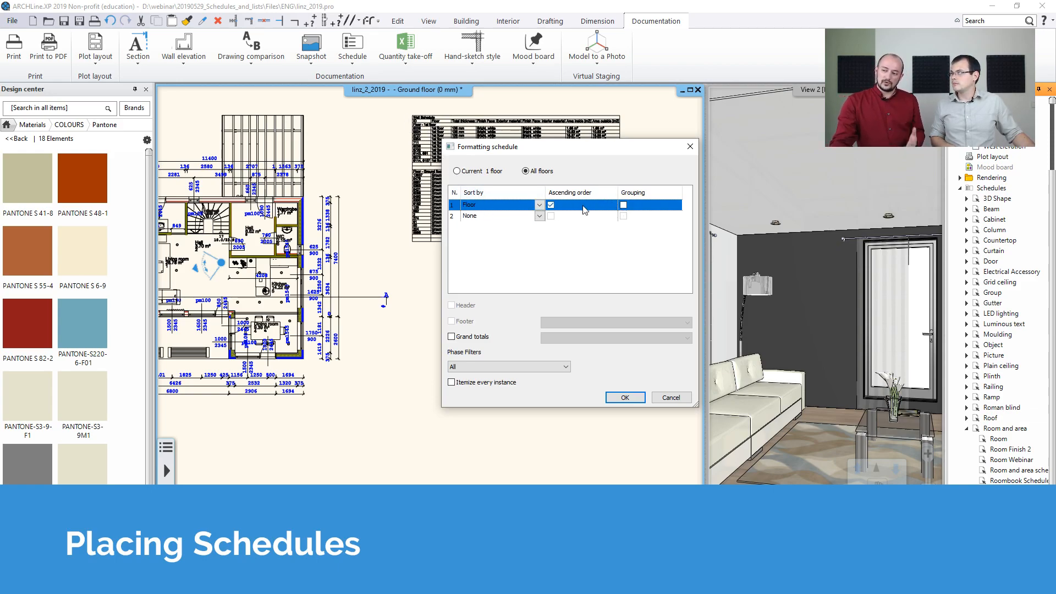
# Group the Room Webinar schedule by Floor and enable its header and a footer showing Totals.
pyautogui.click(623, 205)
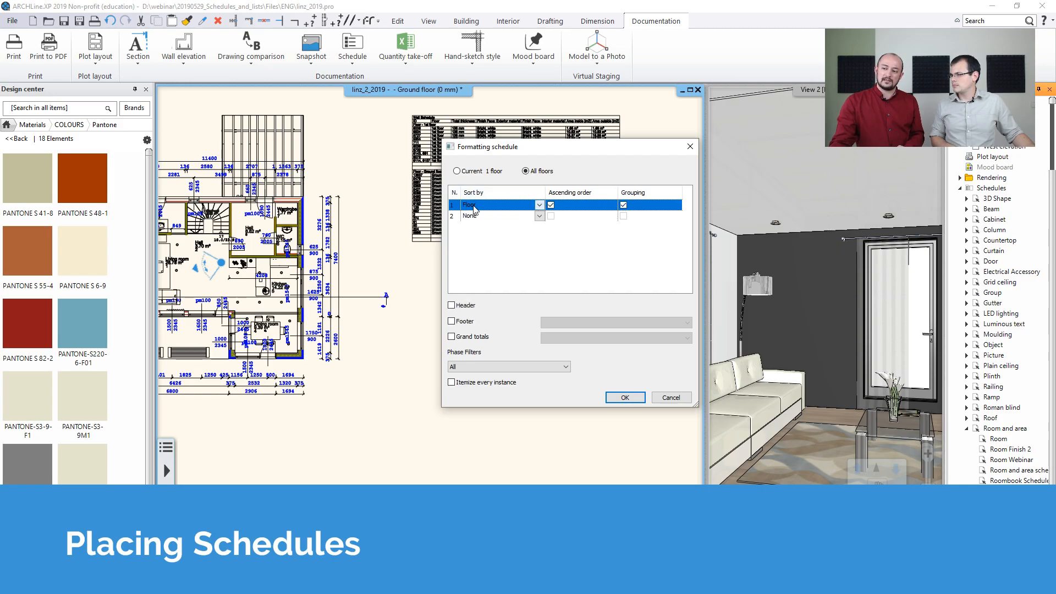
pyautogui.click(542, 205)
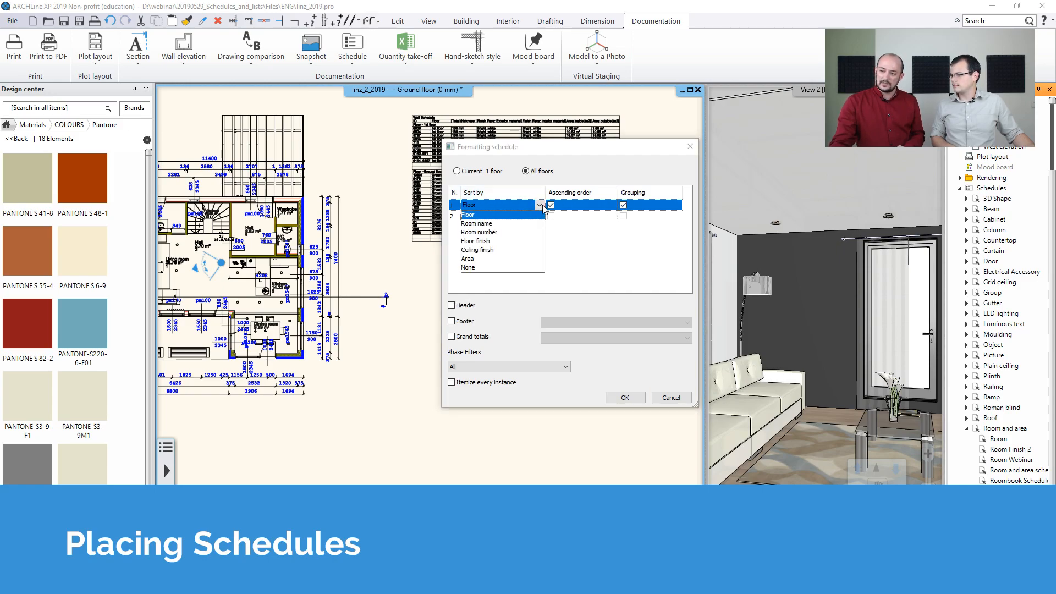
pyautogui.click(568, 247)
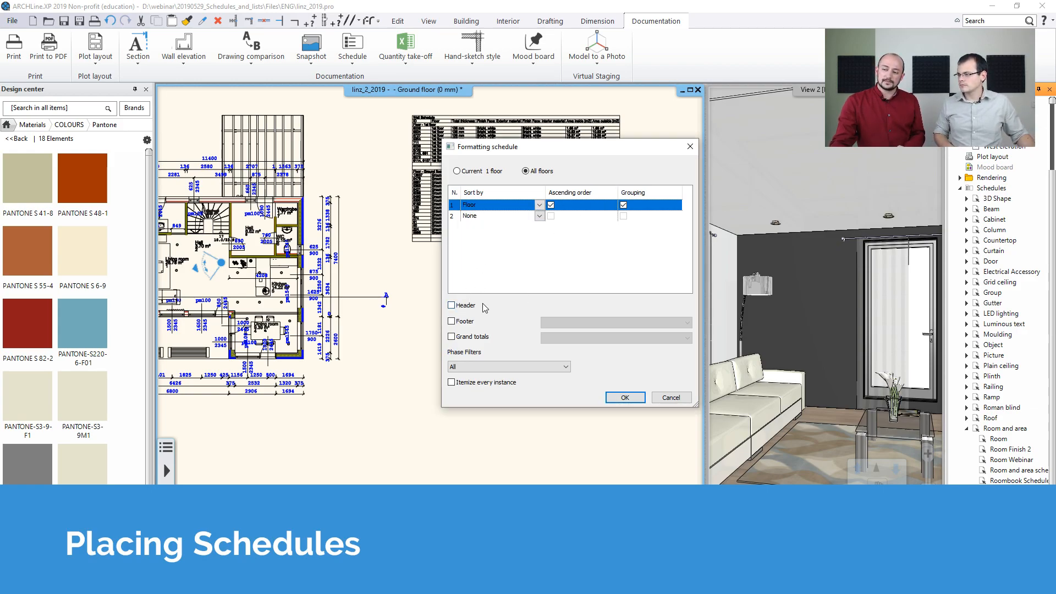
pyautogui.click(452, 305)
pyautogui.click(452, 322)
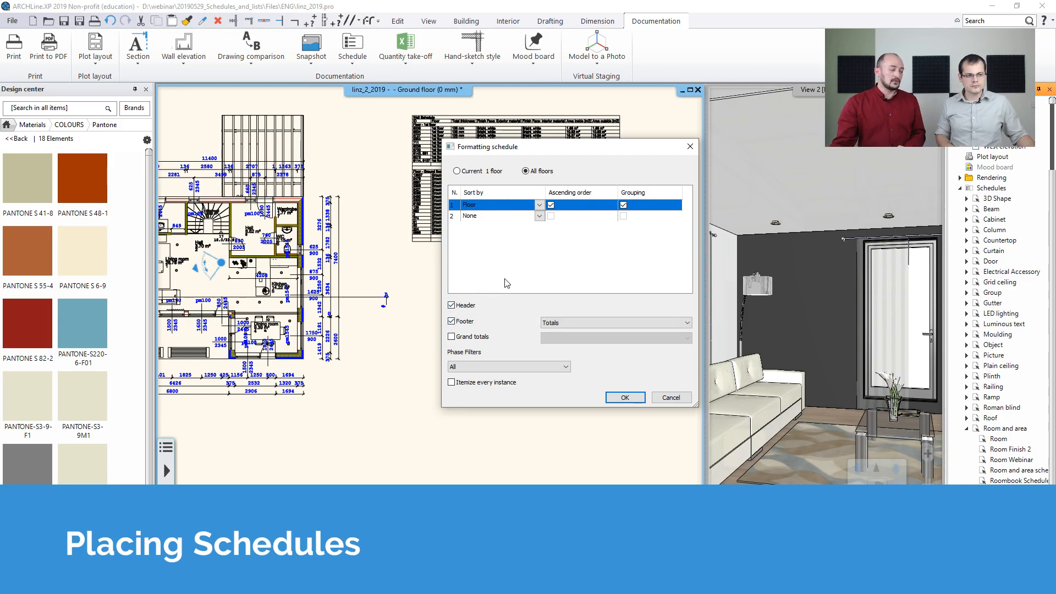
pyautogui.click(561, 326)
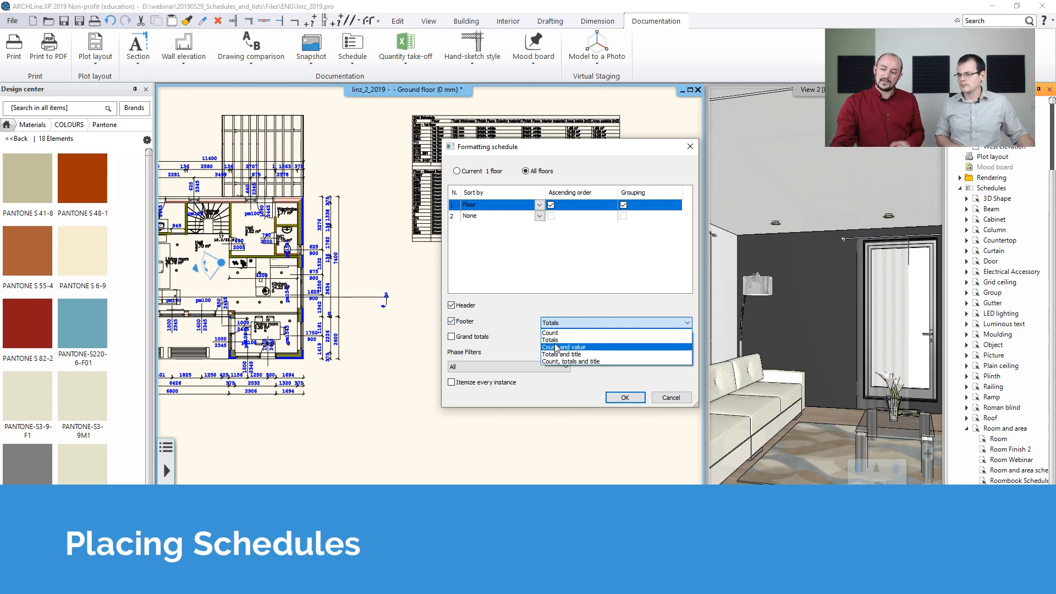
pyautogui.click(555, 340)
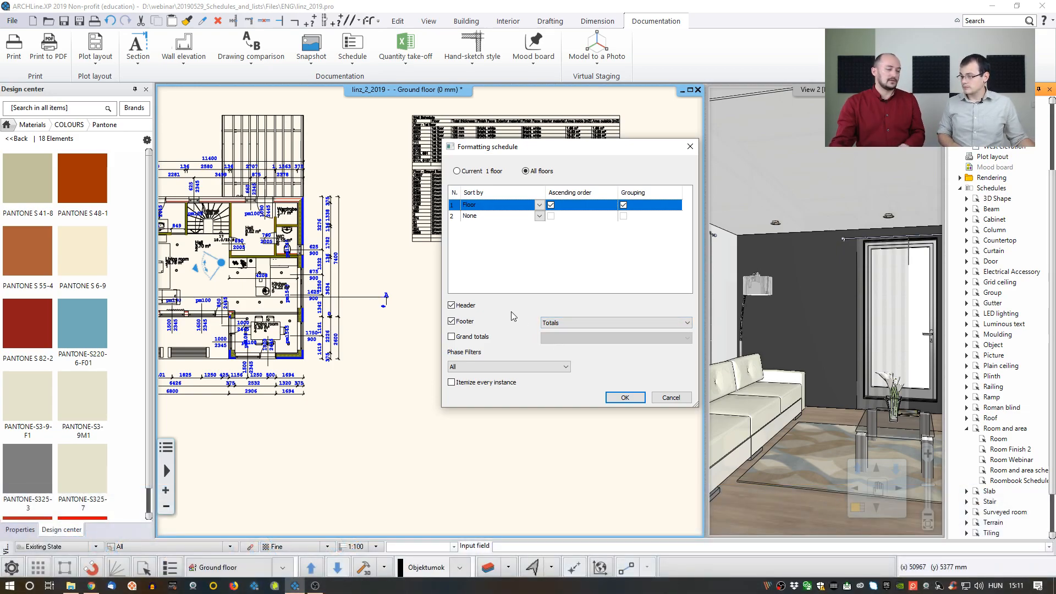
# Enable grand totals with Totals and title and place the Room Webinar schedule below the wall schedule, beside the floor plan.
pyautogui.click(451, 337)
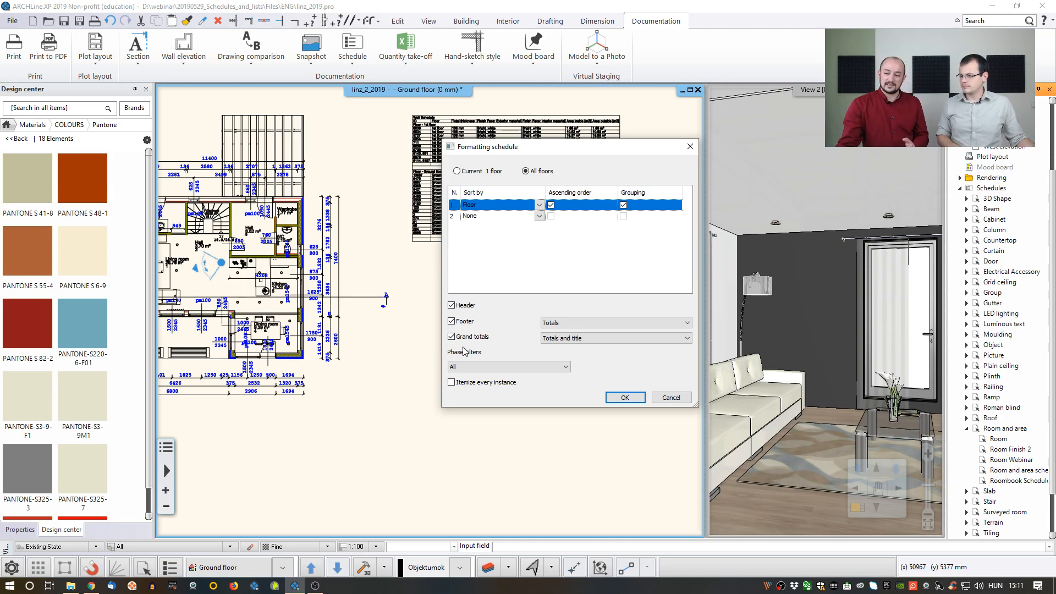
pyautogui.click(479, 366)
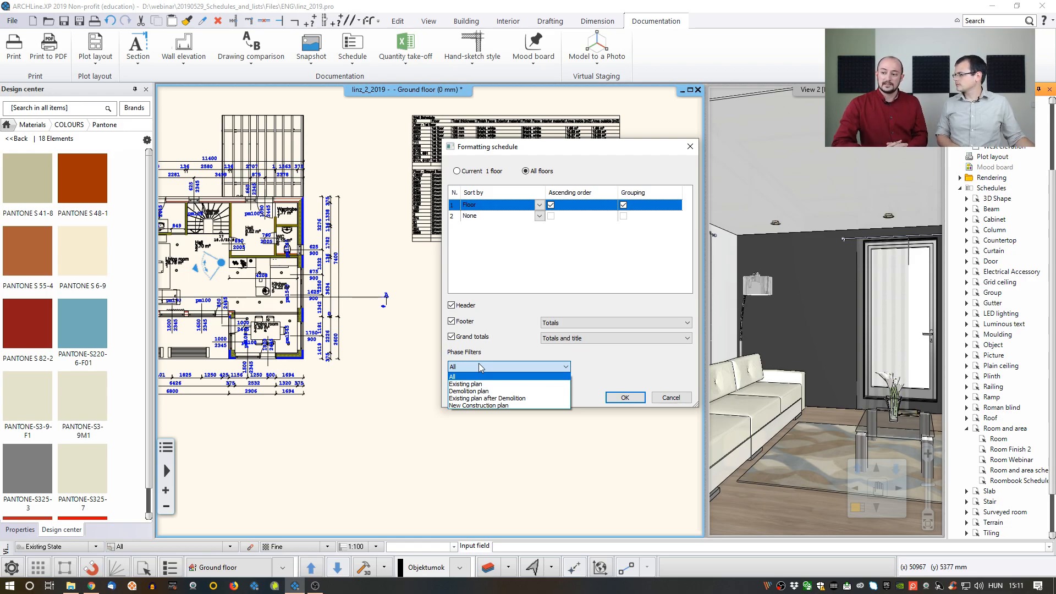
pyautogui.click(469, 358)
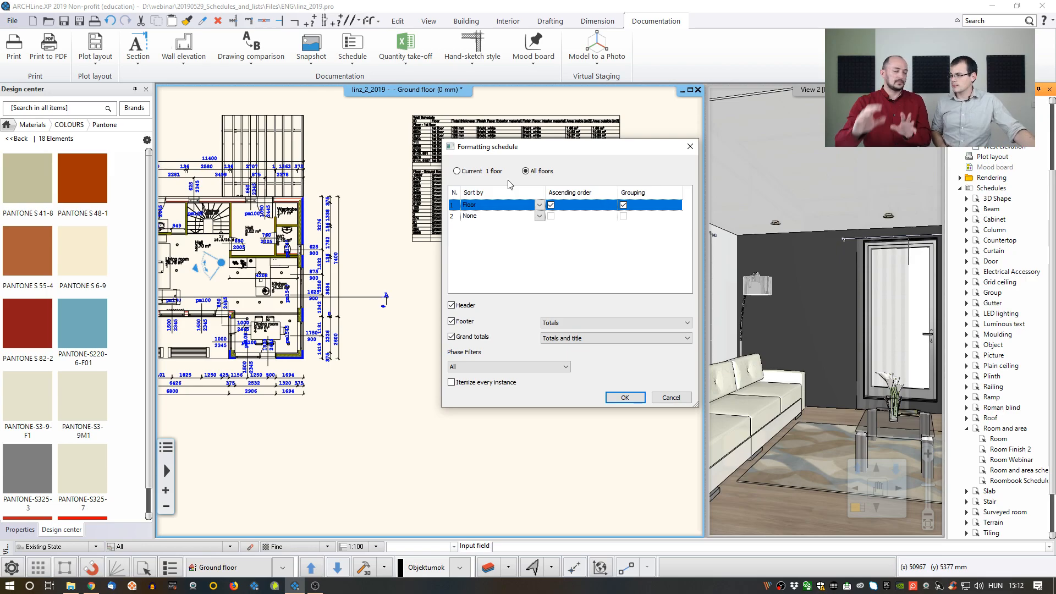
pyautogui.click(624, 397)
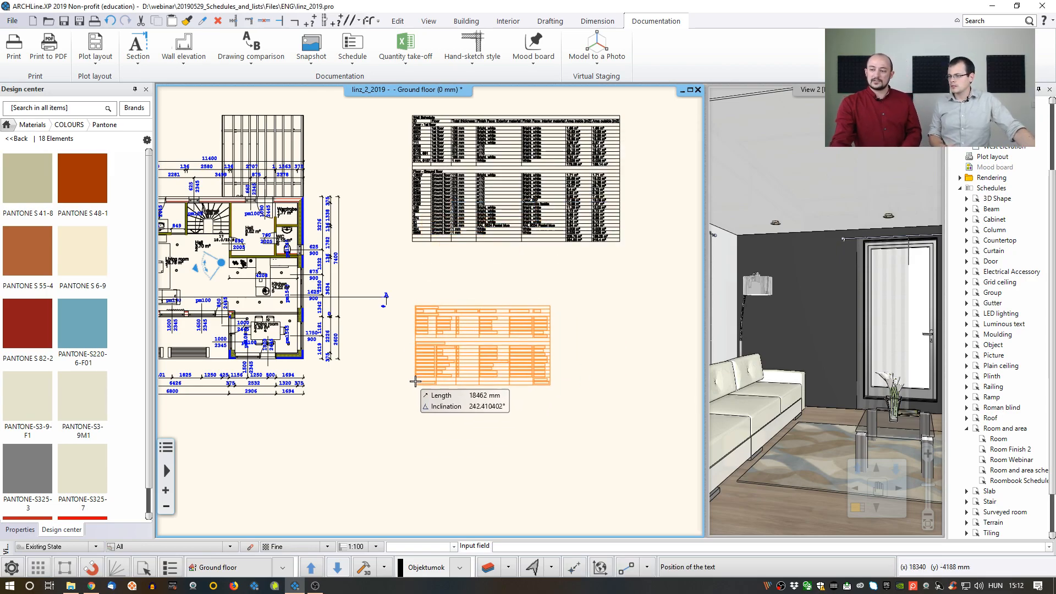
pyautogui.click(414, 367)
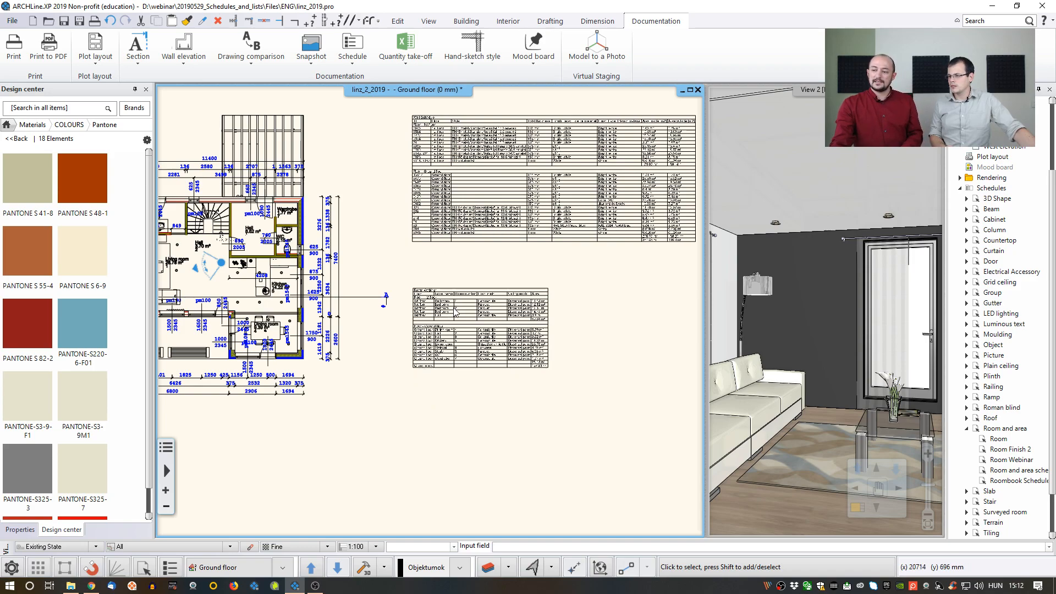
# Examine the placed Room Webinar schedule's room rows, floor groups, area subtotals and grand totals up close.
pyautogui.scroll(3, 455, 312)
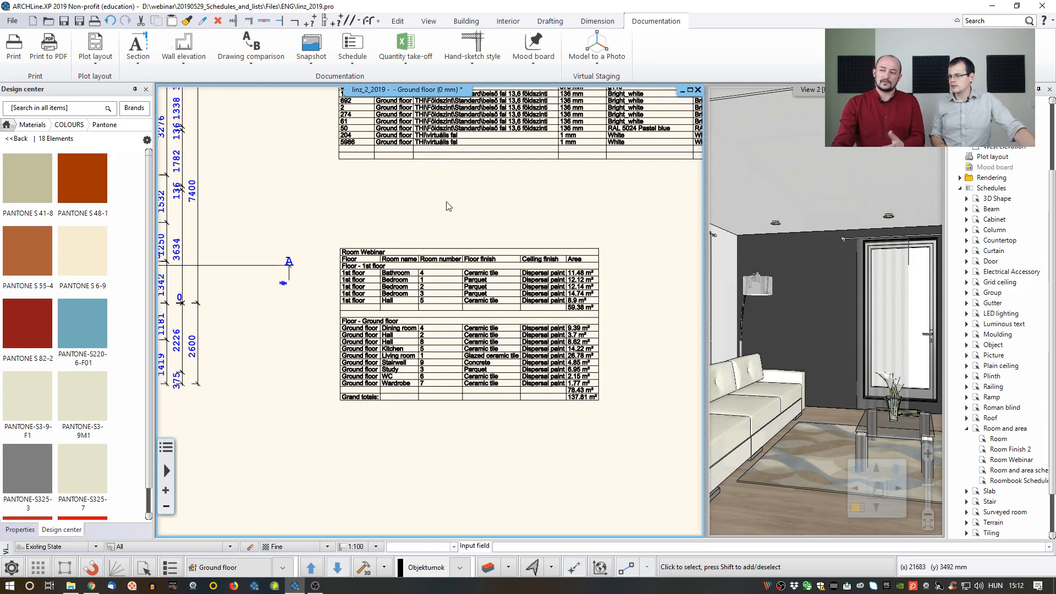
pyautogui.moveTo(448, 252); pyautogui.dragTo(432, 194, button='middle')
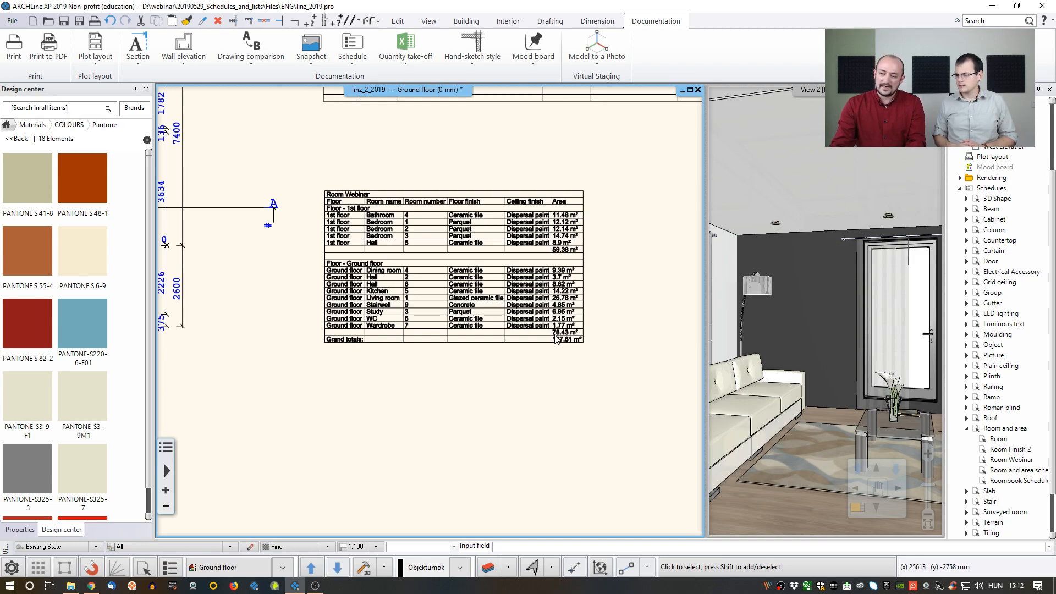
pyautogui.scroll(1, 464, 310)
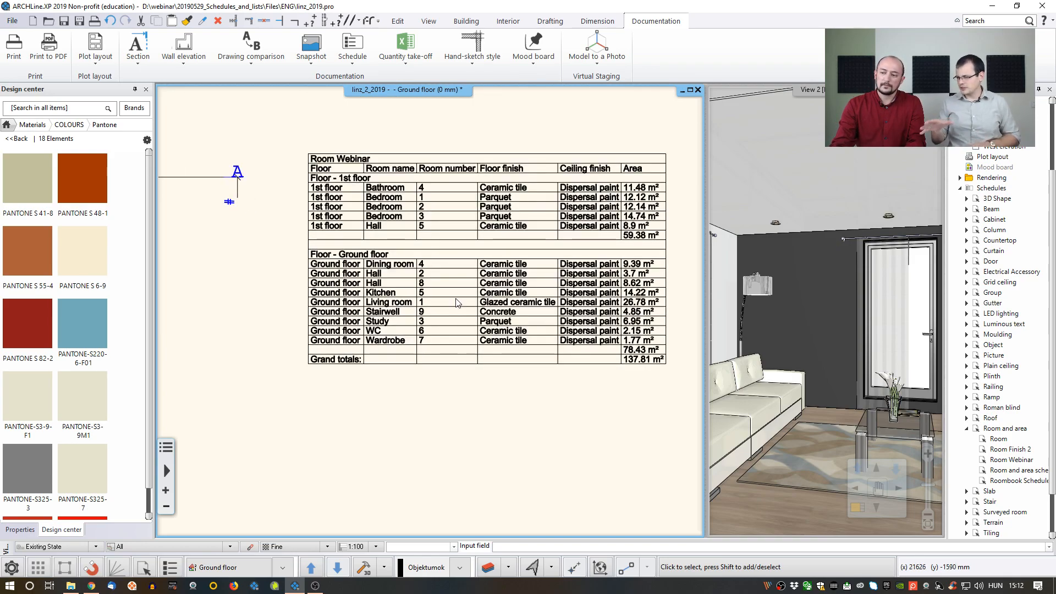
pyautogui.scroll(-1, 457, 300)
pyautogui.scroll(-1, 454, 284)
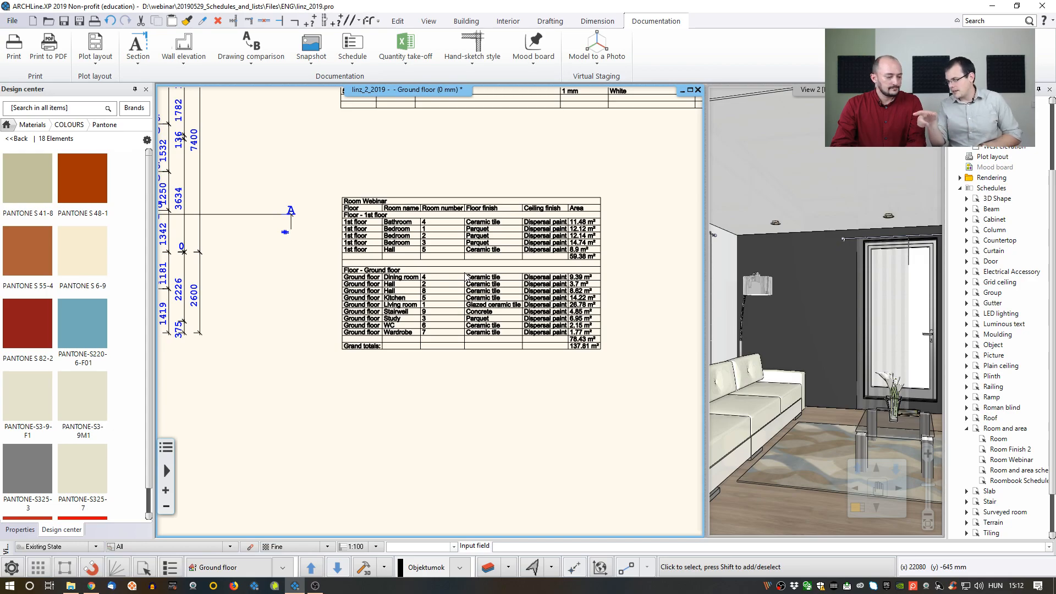
pyautogui.scroll(1, 467, 277)
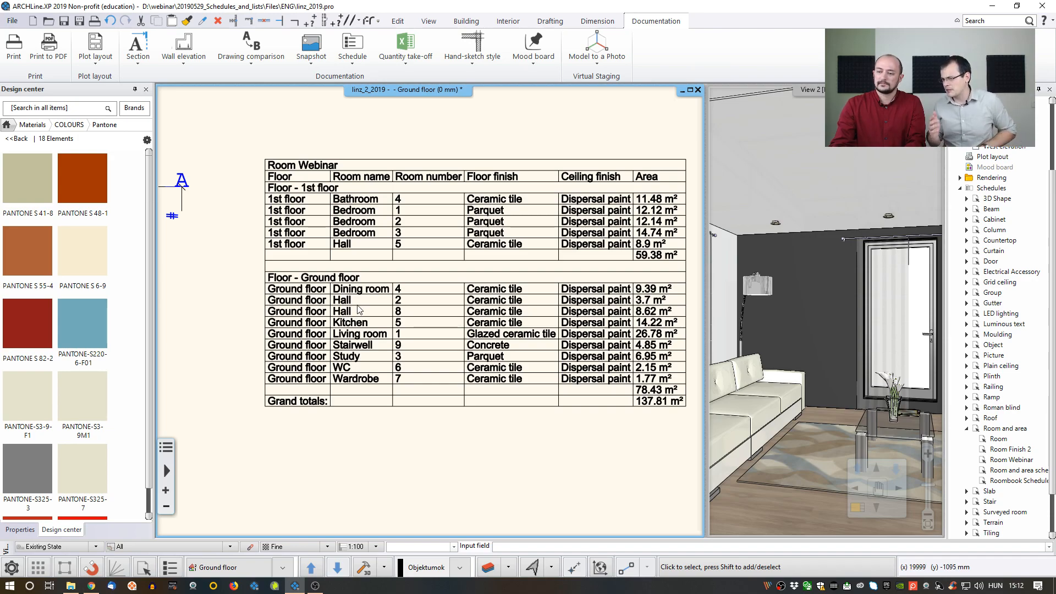
pyautogui.scroll(-1, 358, 310)
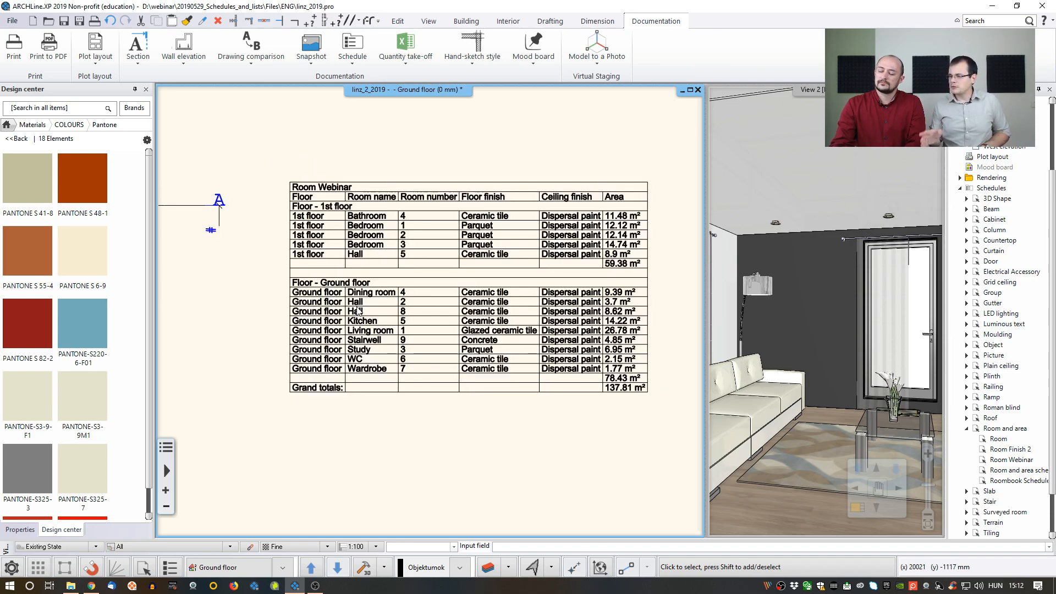
# Rename the ground floor Hall with room number 2 to "Main hall" directly in the placed Room Webinar schedule.
pyautogui.click(410, 317)
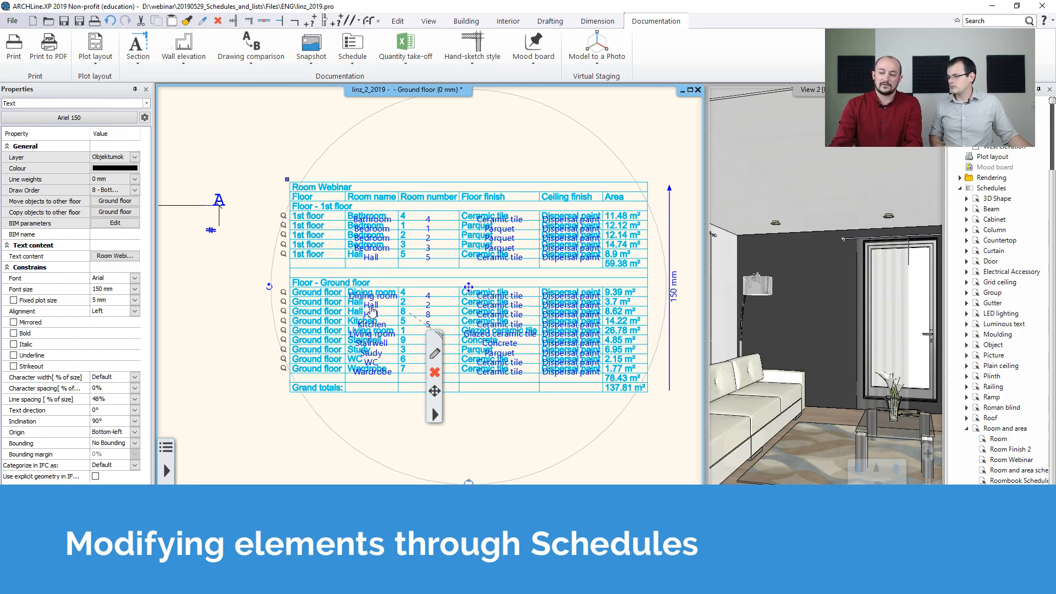
pyautogui.scroll(2, 372, 311)
pyautogui.doubleClick(395, 308)
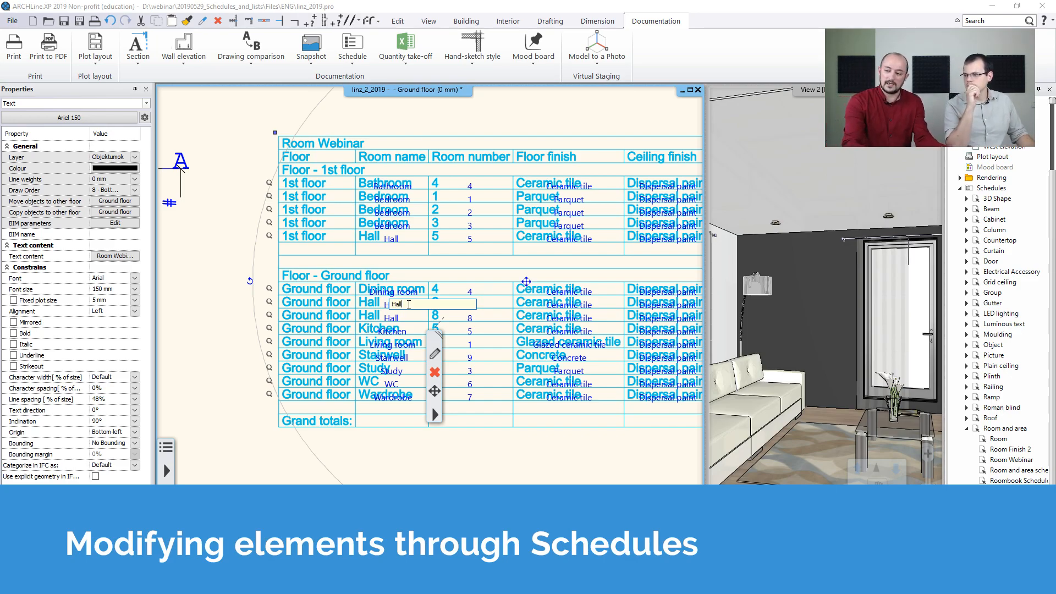
pyautogui.write('Main h')
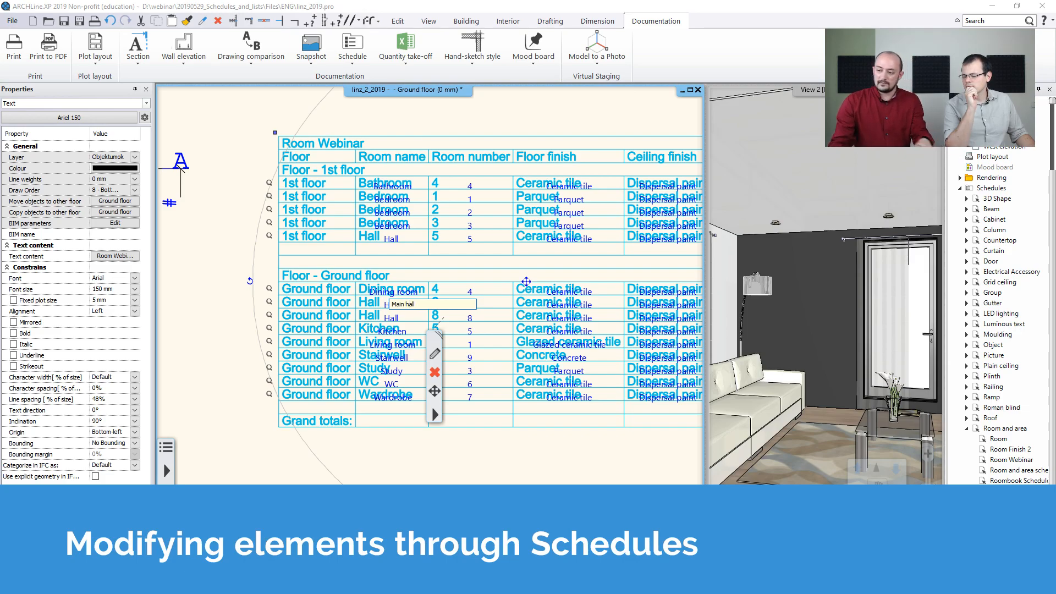
pyautogui.press('Return')
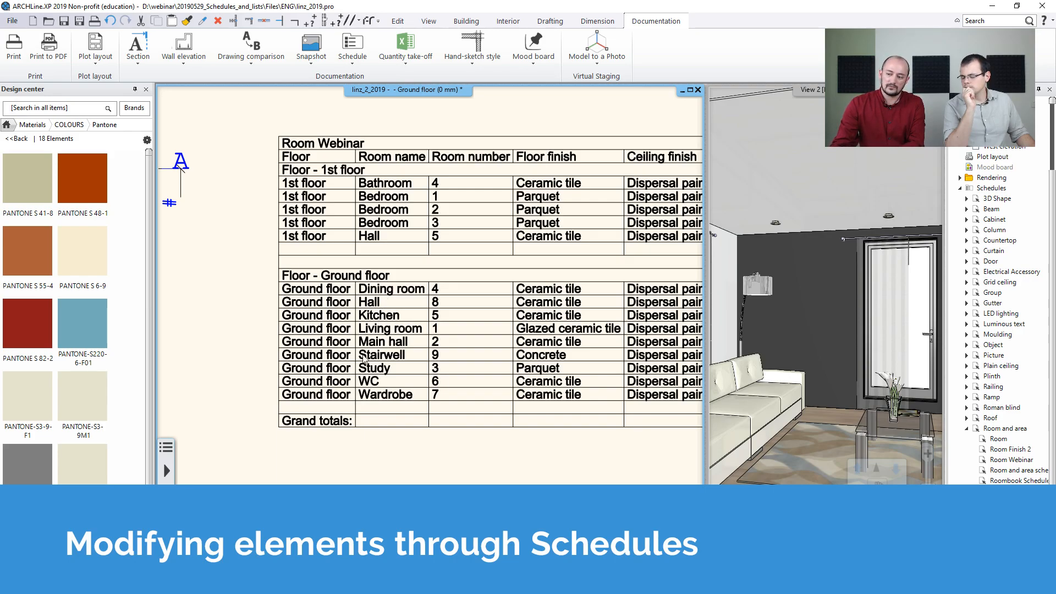
# Check the renamed Main hall's room label in the ground floor plan.
pyautogui.moveTo(352, 340); pyautogui.dragTo(596, 338, button='middle')
pyautogui.scroll(-3, 482, 330)
pyautogui.moveTo(371, 314); pyautogui.dragTo(526, 334, button='middle')
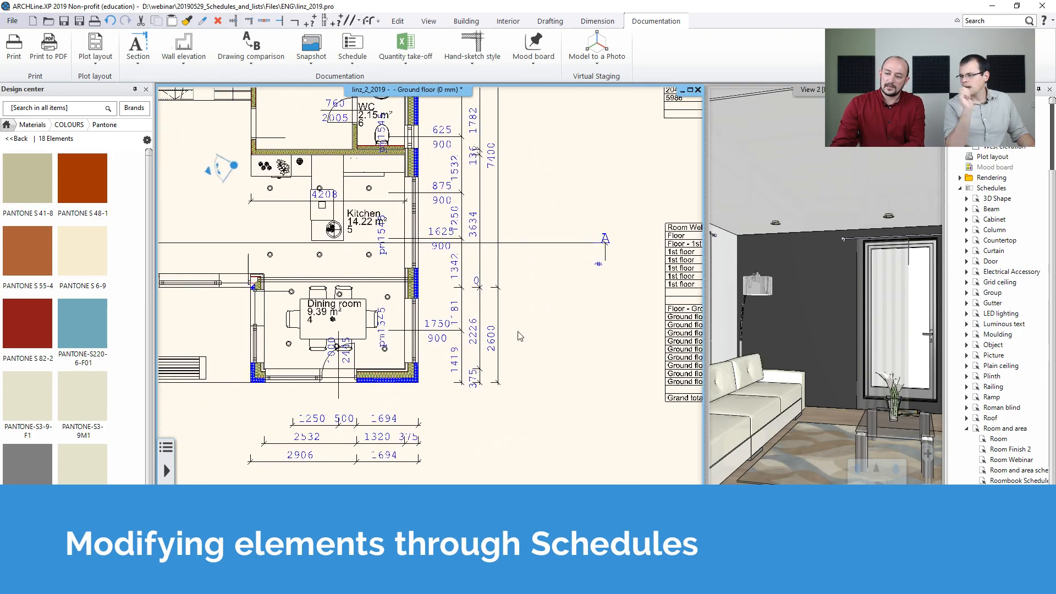
pyautogui.moveTo(366, 284); pyautogui.dragTo(462, 312, button='middle')
pyautogui.scroll(-1, 462, 312)
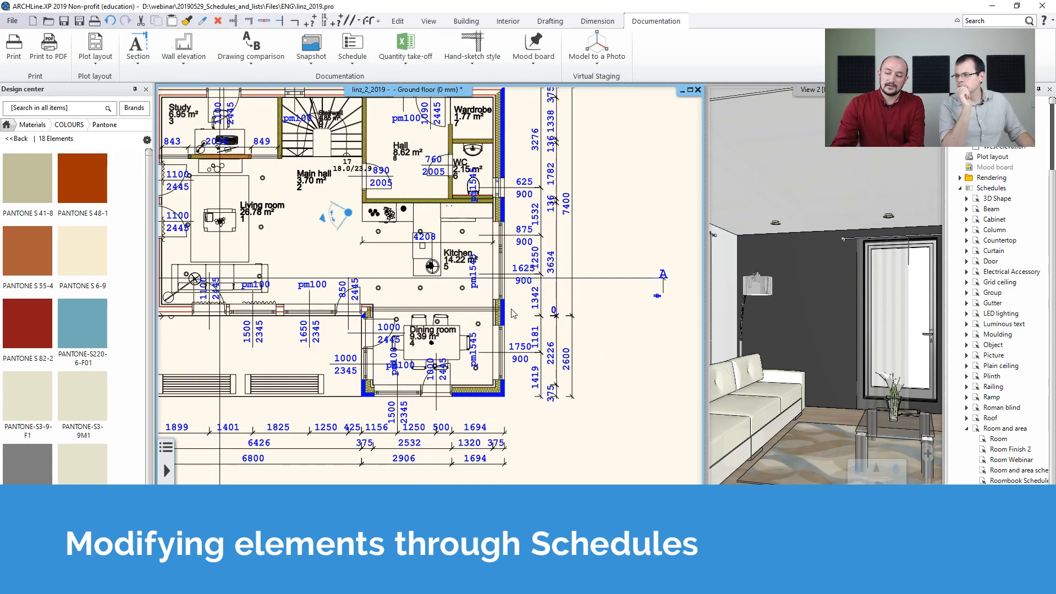
# Trace the Main hall row of the placed Room Webinar schedule to its room in the floor plan and clear the selection.
pyautogui.moveTo(653, 357); pyautogui.dragTo(414, 335, button='middle')
pyautogui.click(560, 356)
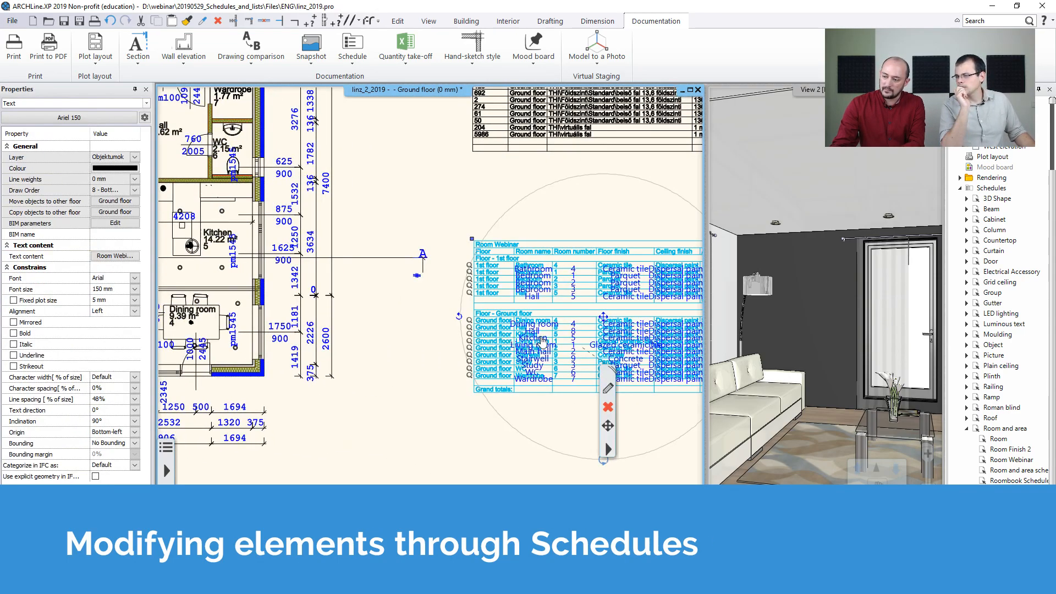
pyautogui.scroll(2, 541, 344)
pyautogui.scroll(1, 510, 352)
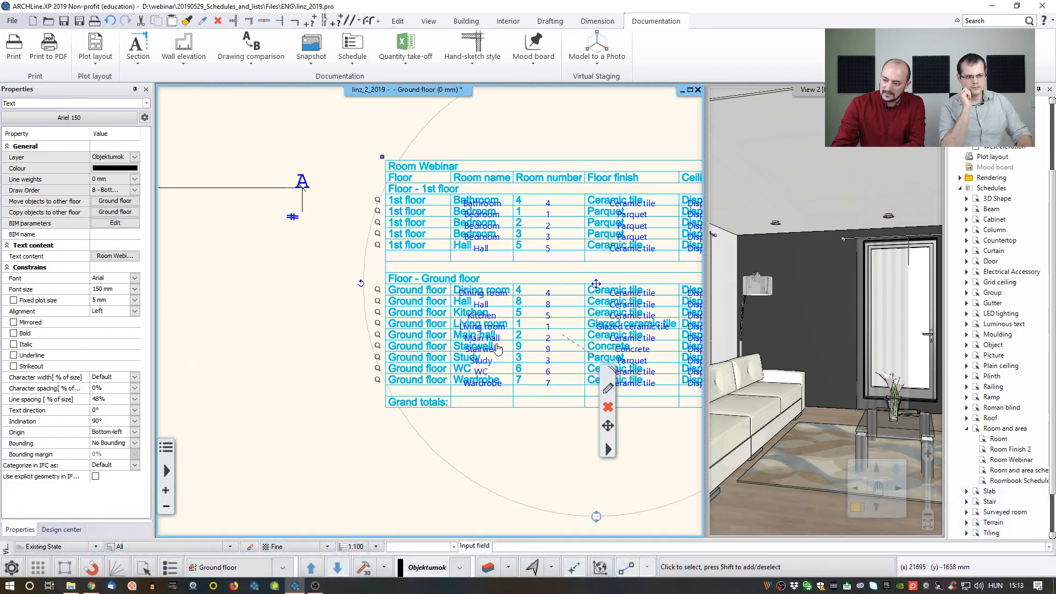
pyautogui.click(378, 336)
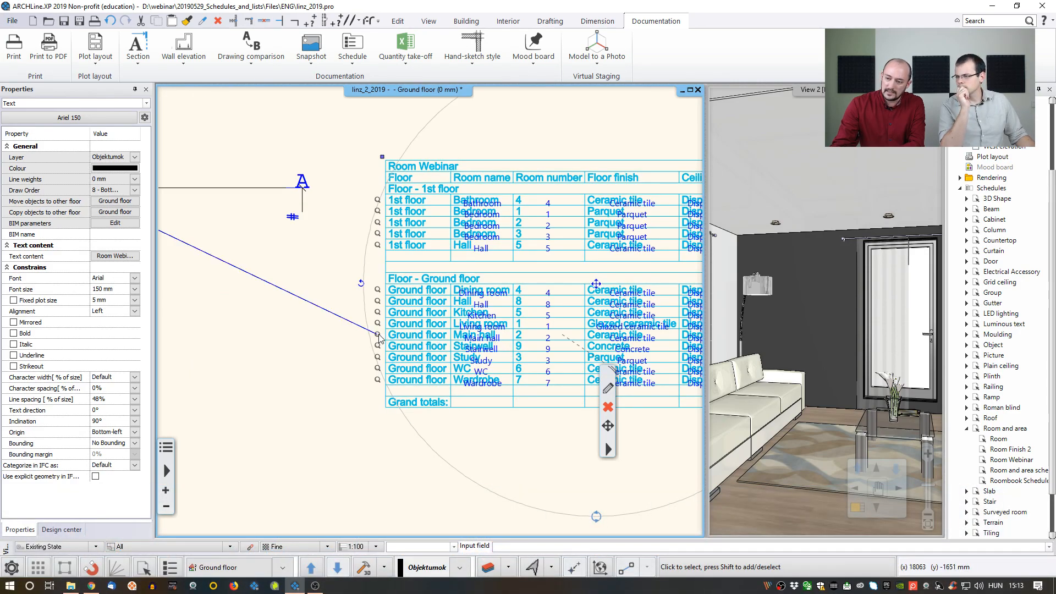
pyautogui.moveTo(181, 311); pyautogui.dragTo(290, 347, button='middle')
pyautogui.moveTo(390, 323); pyautogui.dragTo(537, 373, button='middle')
pyautogui.moveTo(193, 217); pyautogui.dragTo(429, 312, button='middle')
pyautogui.scroll(-1, 429, 312)
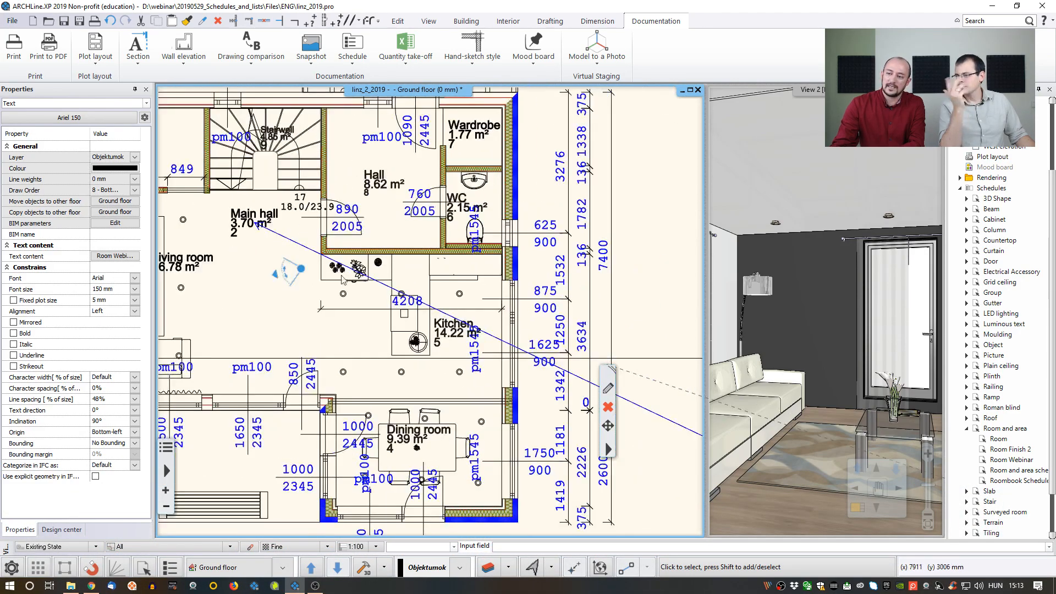
pyautogui.scroll(-2, 258, 238)
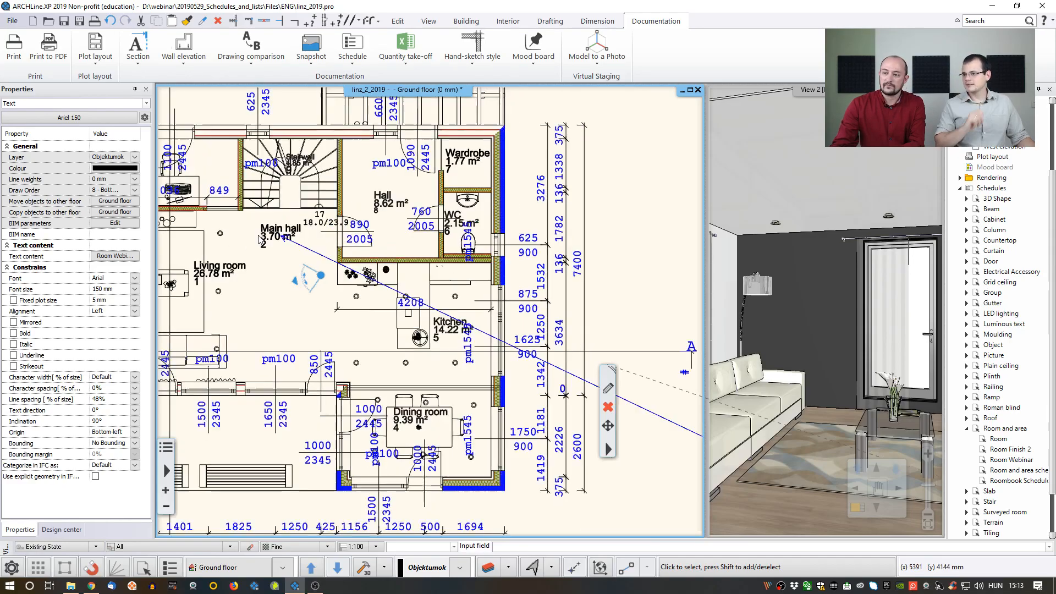
pyautogui.moveTo(263, 241); pyautogui.dragTo(326, 268, button='middle')
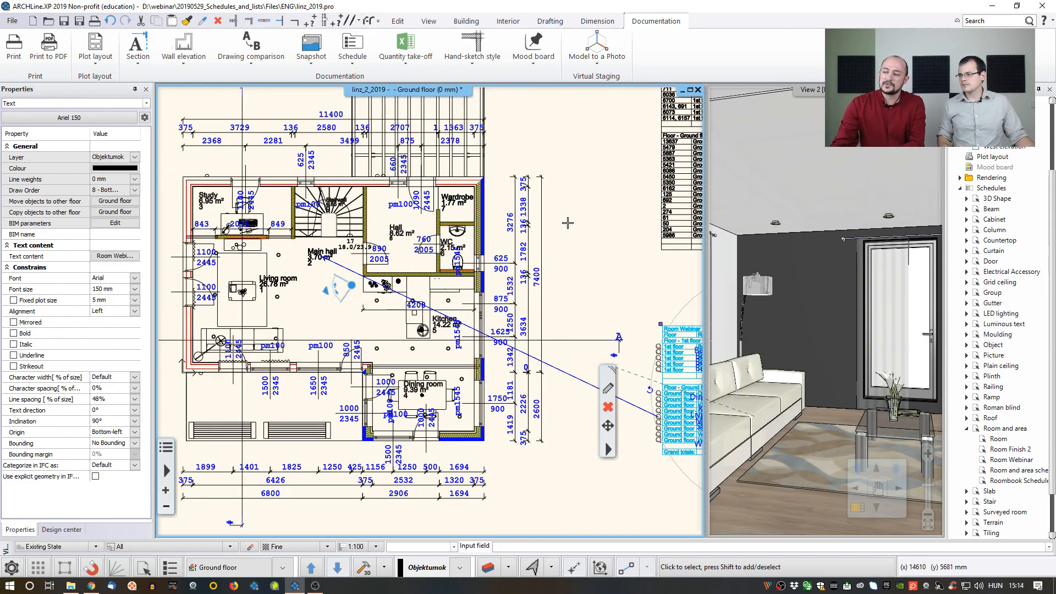
pyautogui.click(567, 224)
# Locate the 1st floor Bathroom in its floor plan from its row in the placed Room Webinar schedule.
pyautogui.moveTo(697, 383); pyautogui.dragTo(573, 356, button='middle')
pyautogui.scroll(2, 576, 355)
pyautogui.scroll(1, 575, 358)
pyautogui.scroll(-3, 398, 288)
pyautogui.moveTo(279, 251); pyautogui.dragTo(436, 276, button='middle')
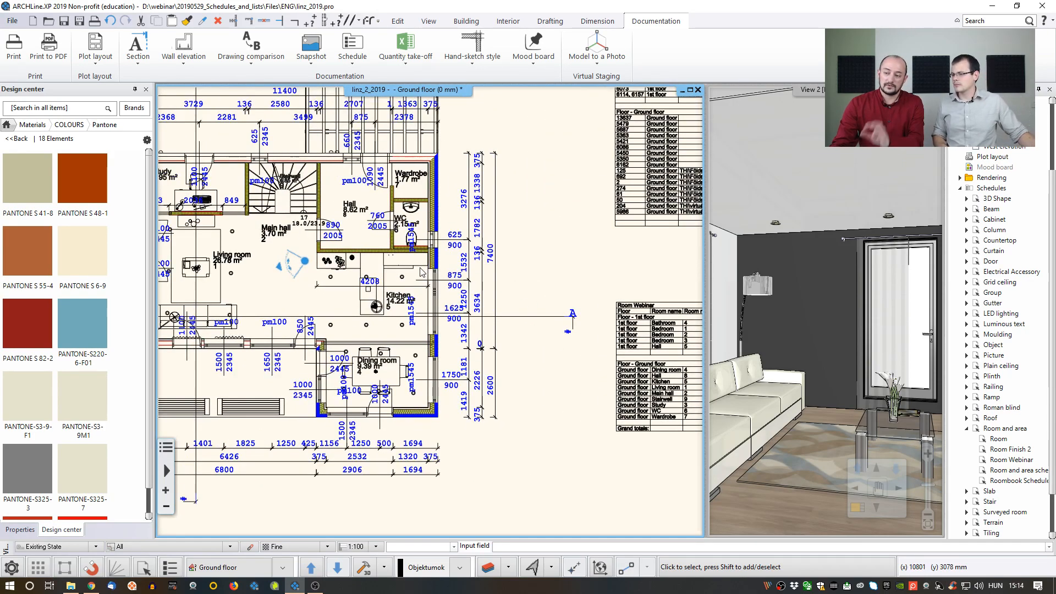
pyautogui.scroll(2, 636, 316)
pyautogui.moveTo(637, 316); pyautogui.dragTo(500, 313, button='middle')
pyautogui.scroll(1, 500, 313)
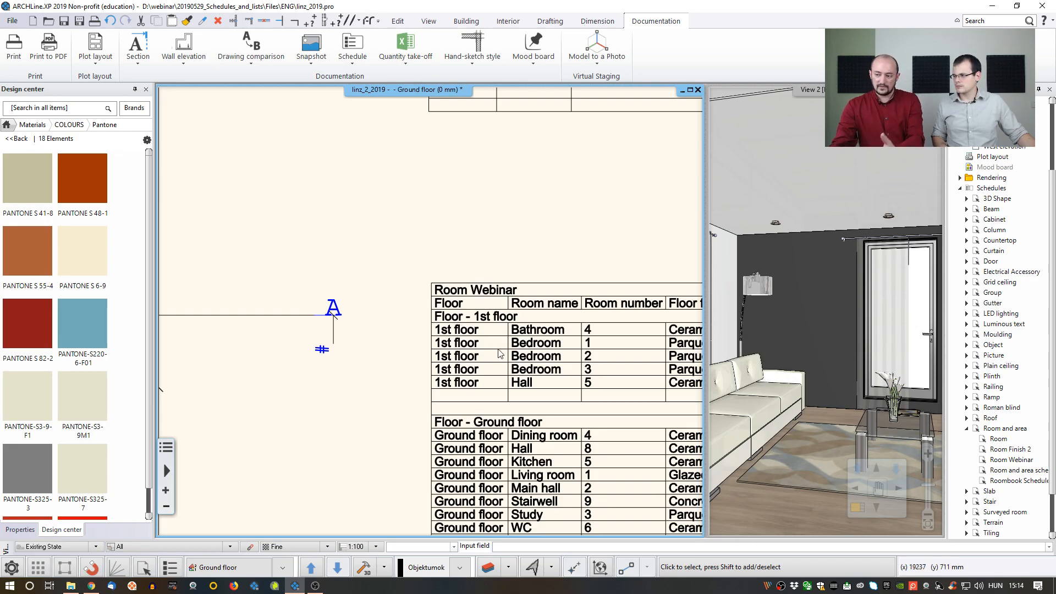
pyautogui.click(534, 354)
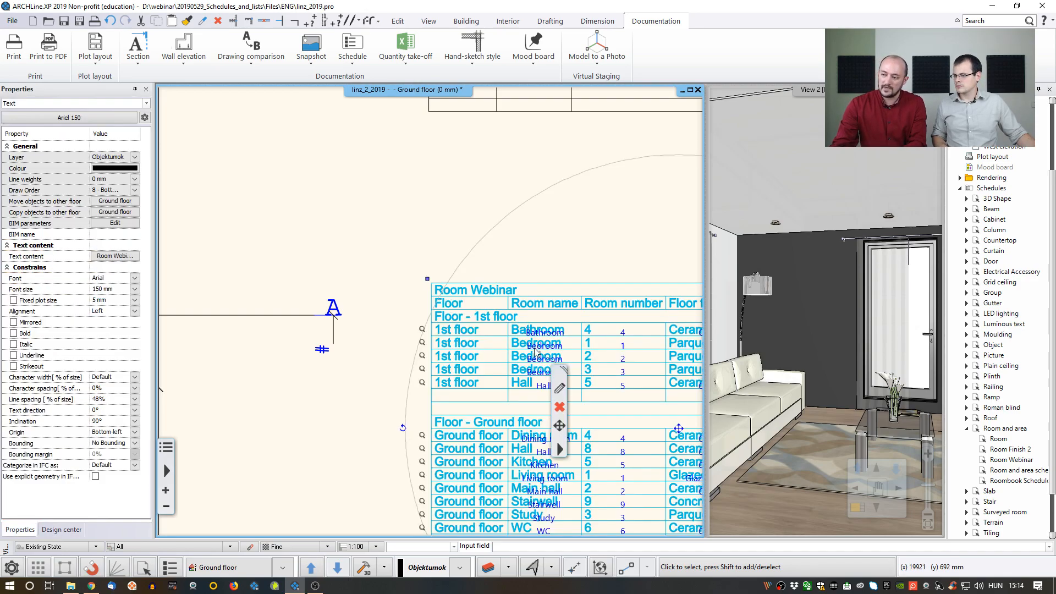
pyautogui.click(422, 330)
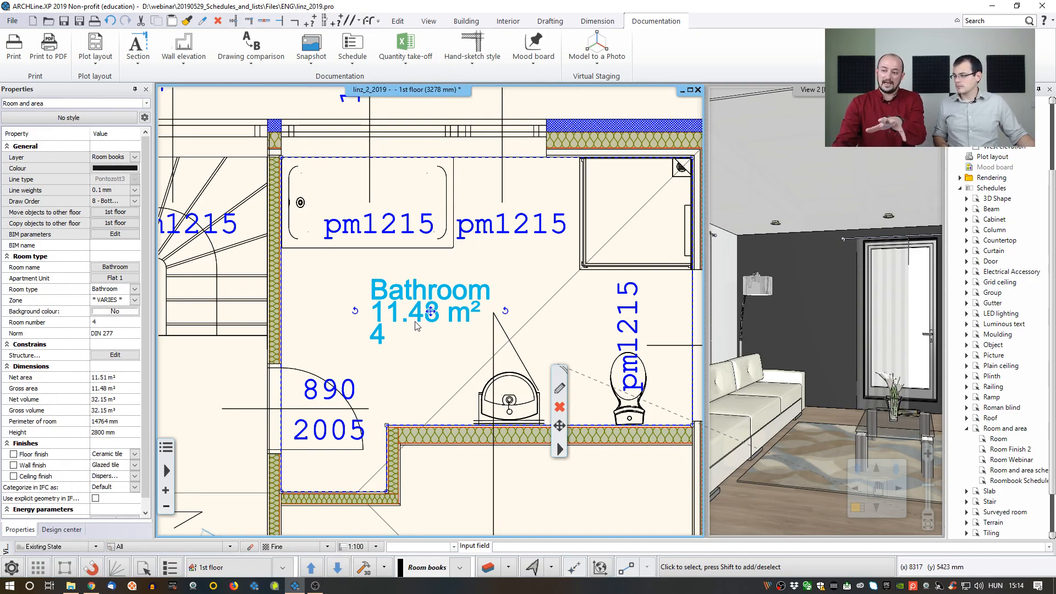
# Deselect the Bathroom and return to the ground floor plan, around the placed Room Webinar schedule.
pyautogui.press('Escape')
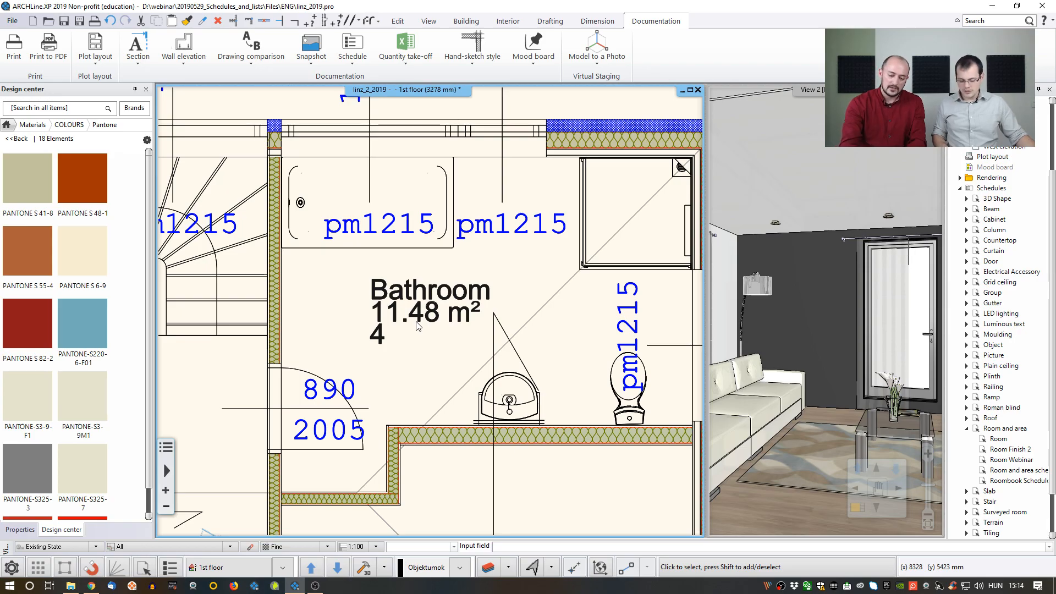
pyautogui.press('pagedown')
pyautogui.press('pagedown')
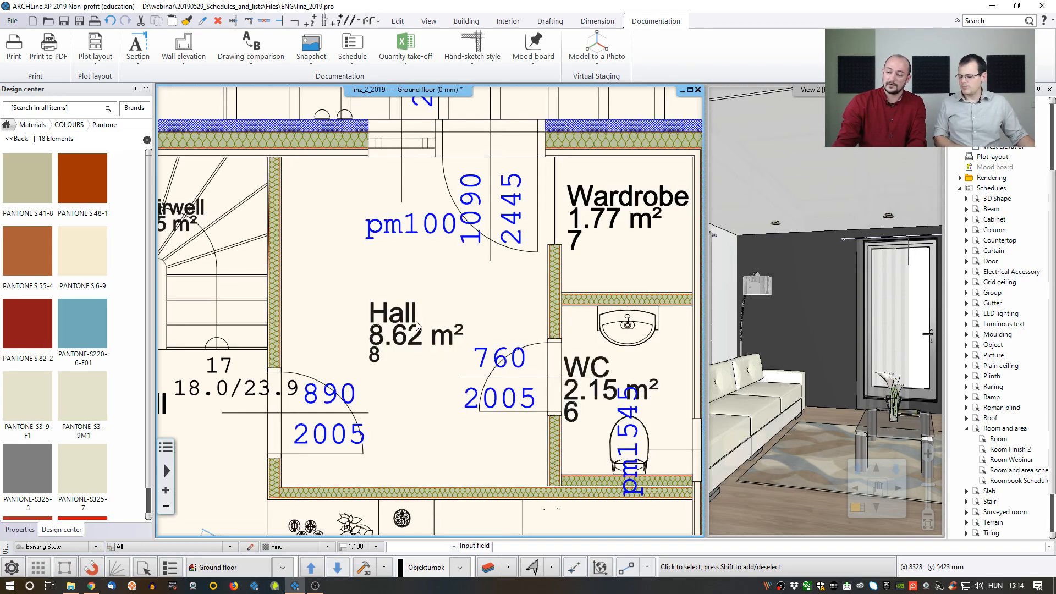
pyautogui.scroll(-8, 416, 328)
pyautogui.scroll(2, 416, 327)
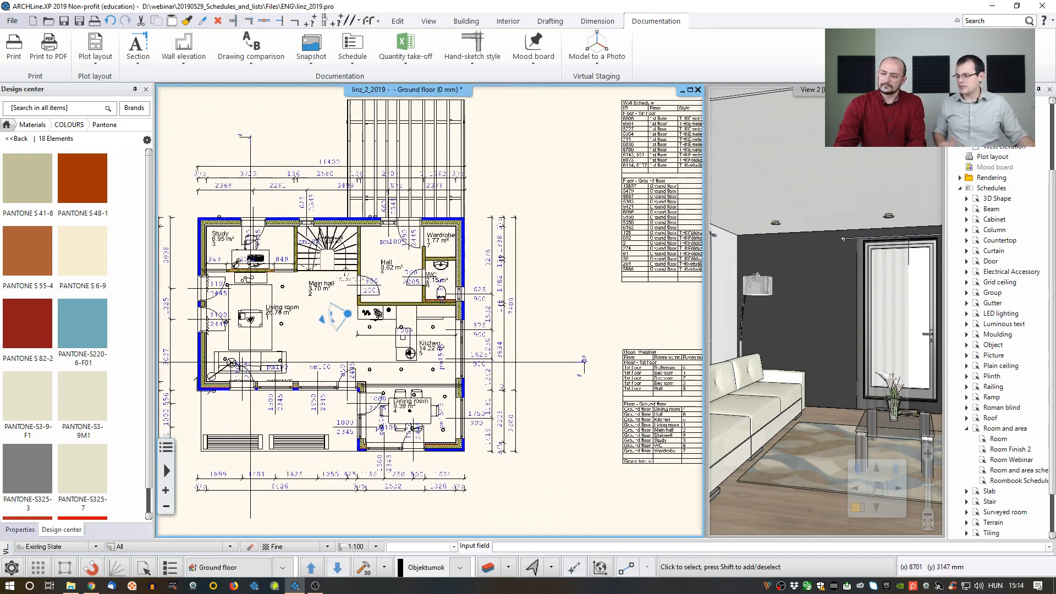
pyautogui.moveTo(397, 303); pyautogui.dragTo(386, 283, button='middle')
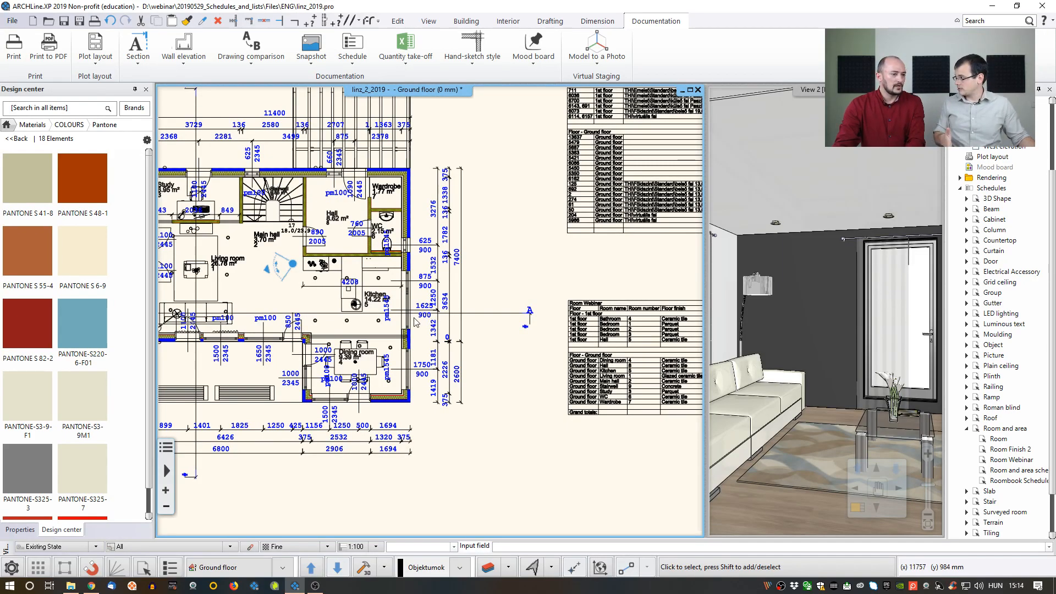
pyautogui.moveTo(476, 352); pyautogui.dragTo(382, 220, button='middle')
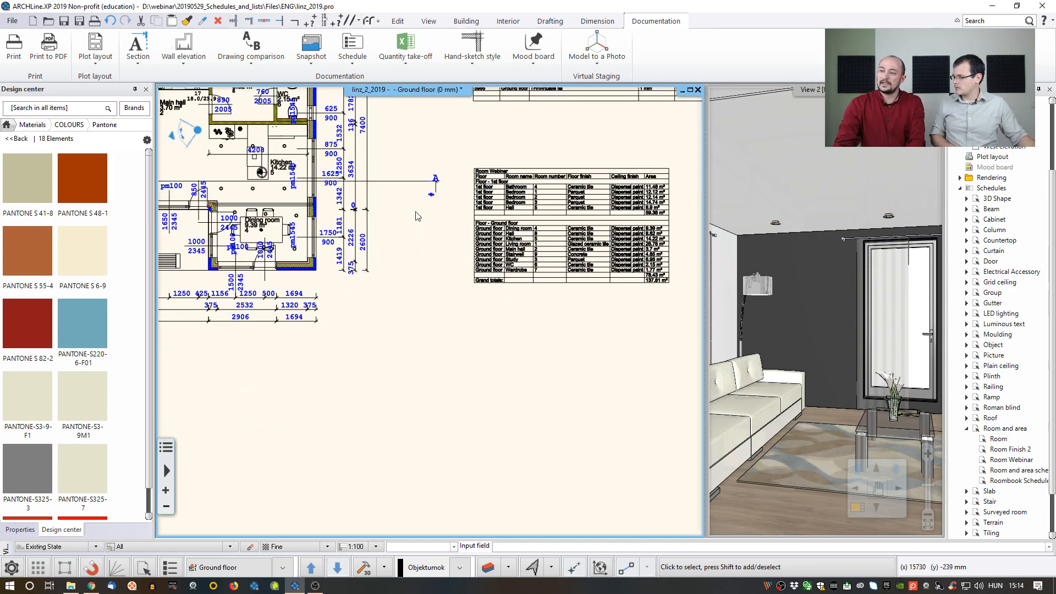
pyautogui.click(349, 63)
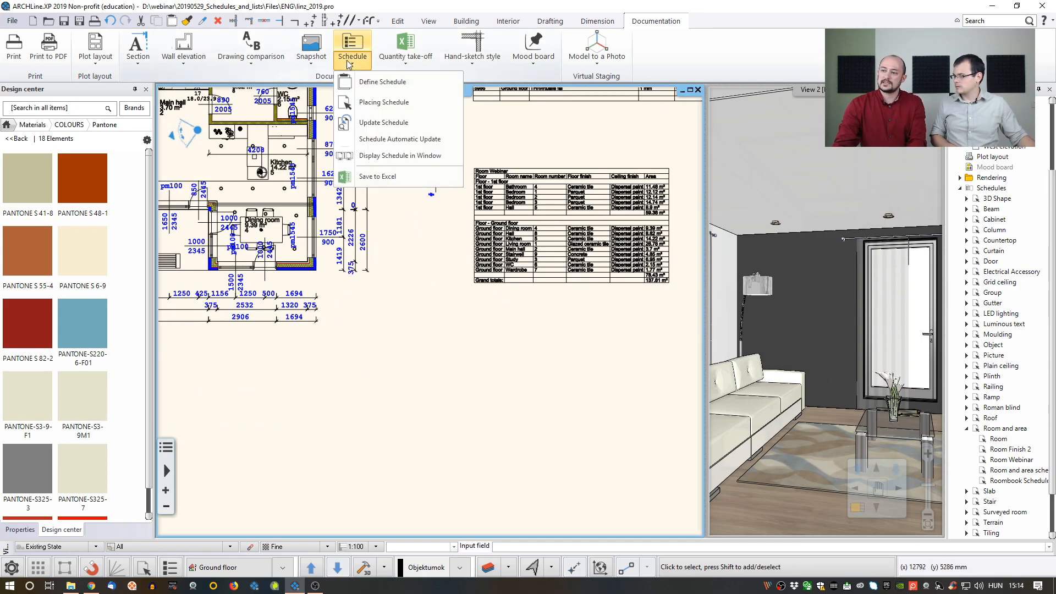
pyautogui.click(364, 103)
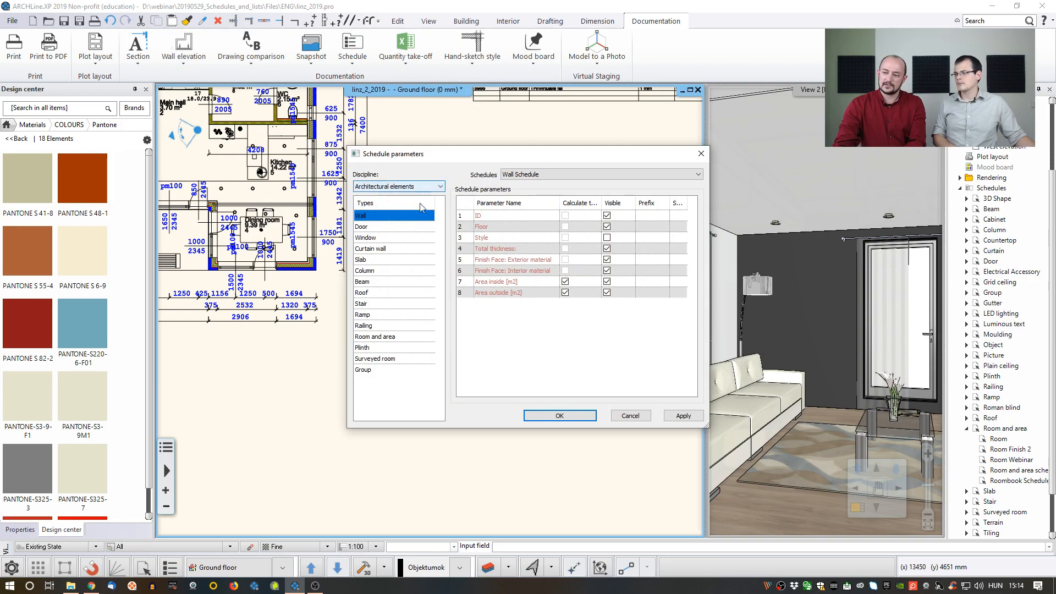
pyautogui.click(364, 227)
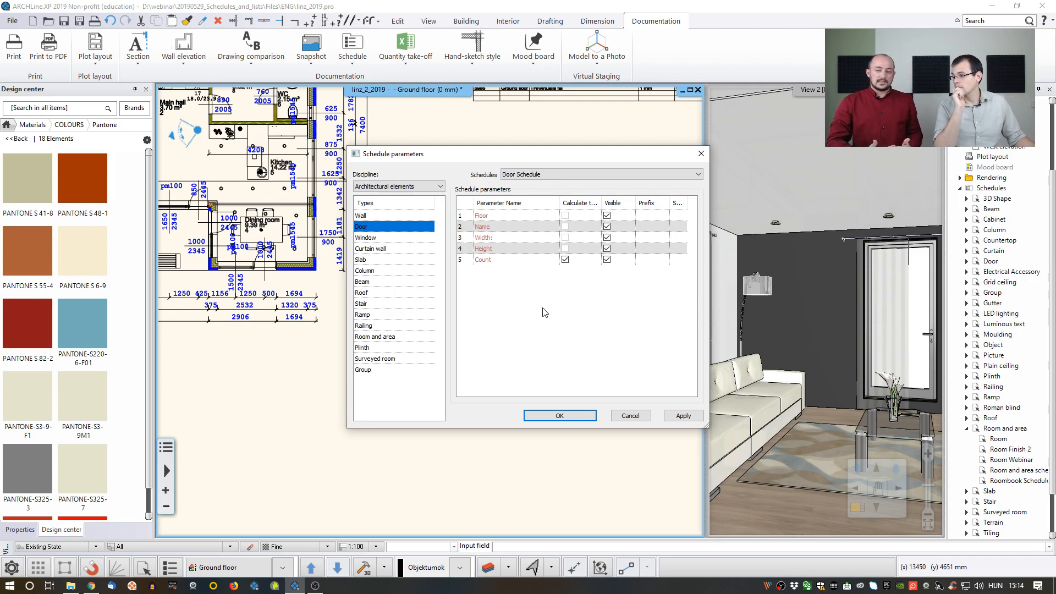
pyautogui.click(547, 174)
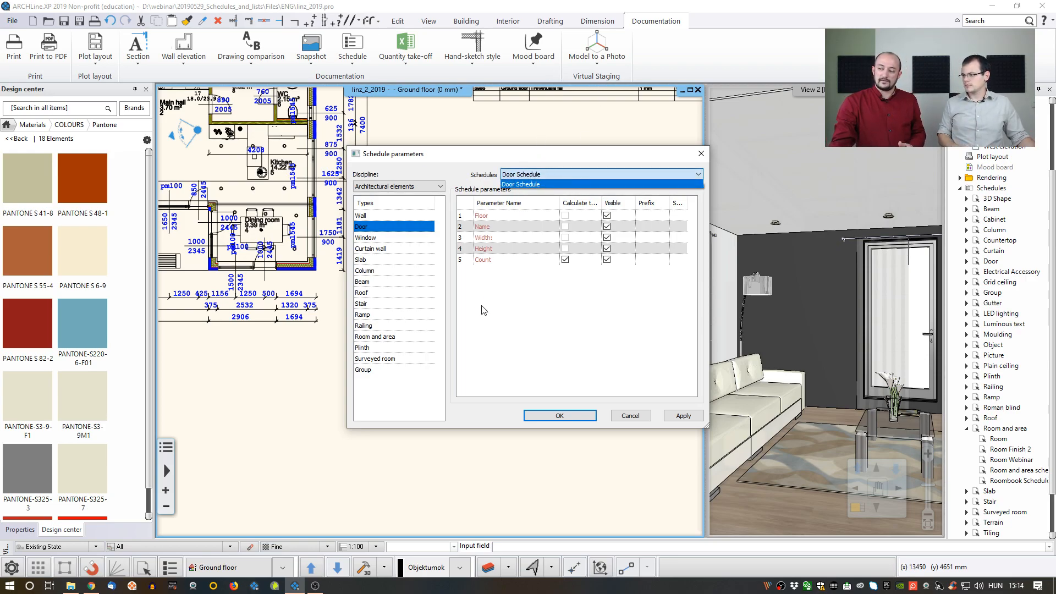
pyautogui.click(537, 354)
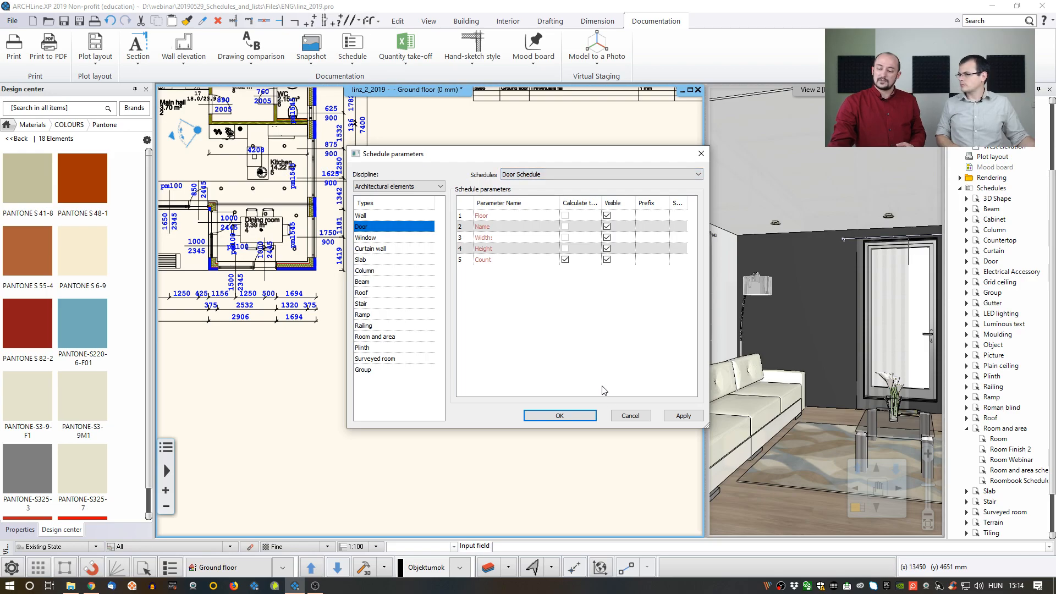
pyautogui.click(630, 415)
# Add the ID parameter from the general properties to the Door Schedule definition.
pyautogui.click(352, 53)
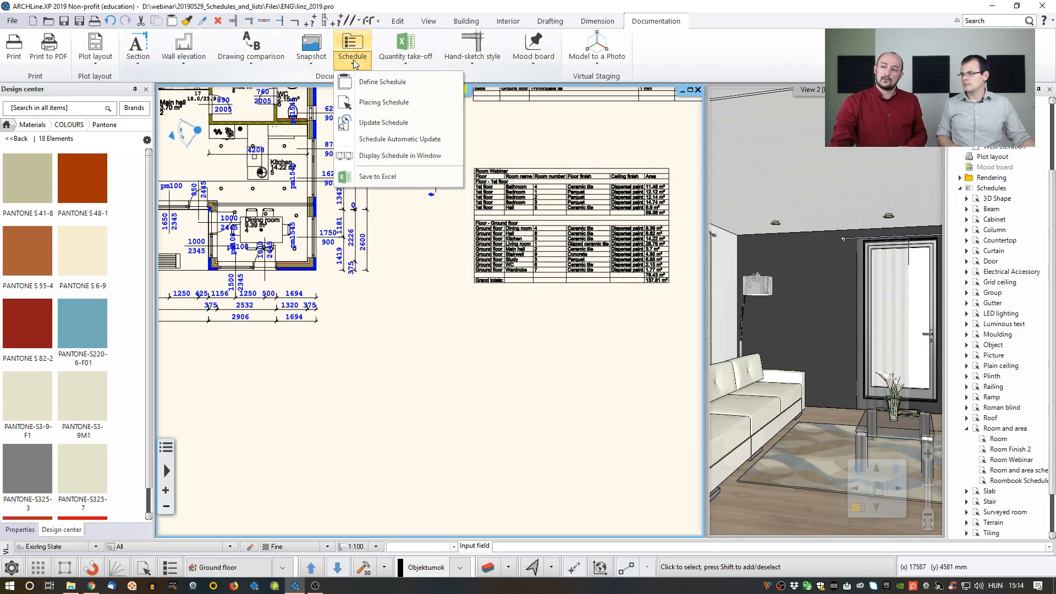
pyautogui.click(375, 88)
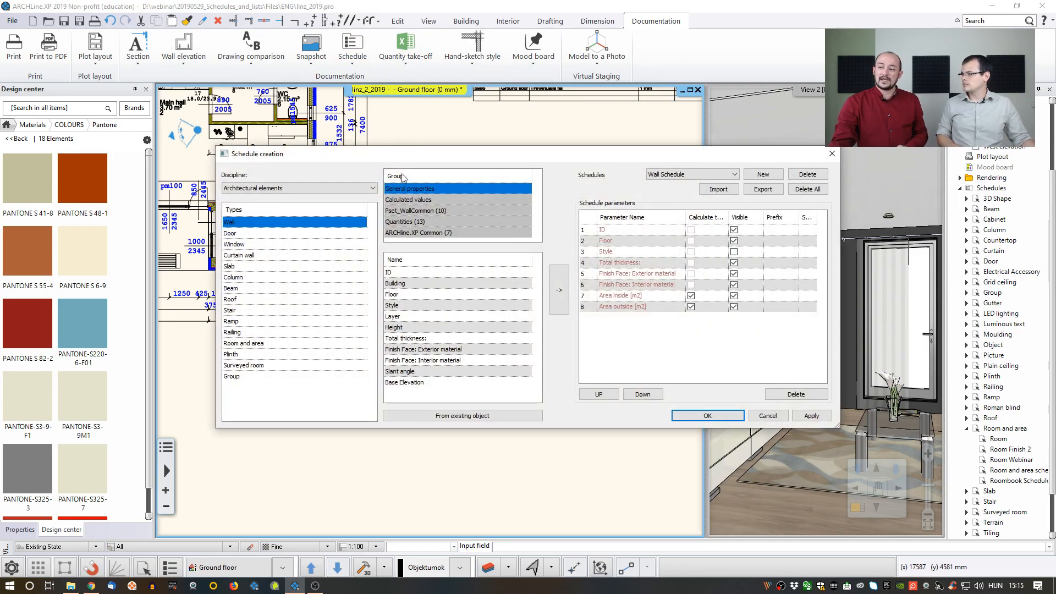
pyautogui.click(257, 235)
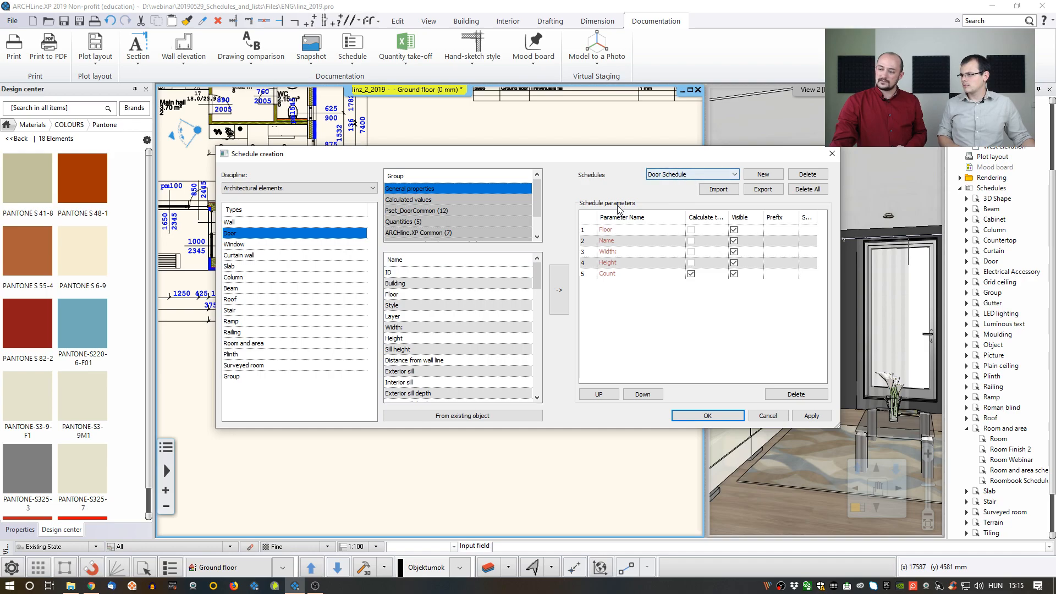
pyautogui.click(402, 273)
pyautogui.click(559, 290)
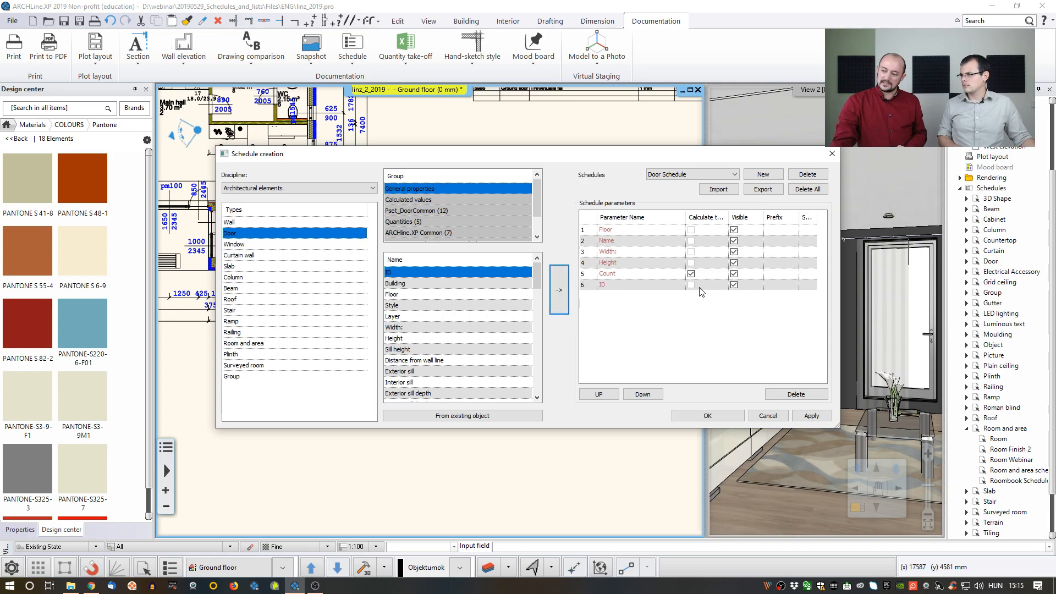
# Move the ID parameter to the first place in the Door Schedule and accept the definition.
pyautogui.click(642, 286)
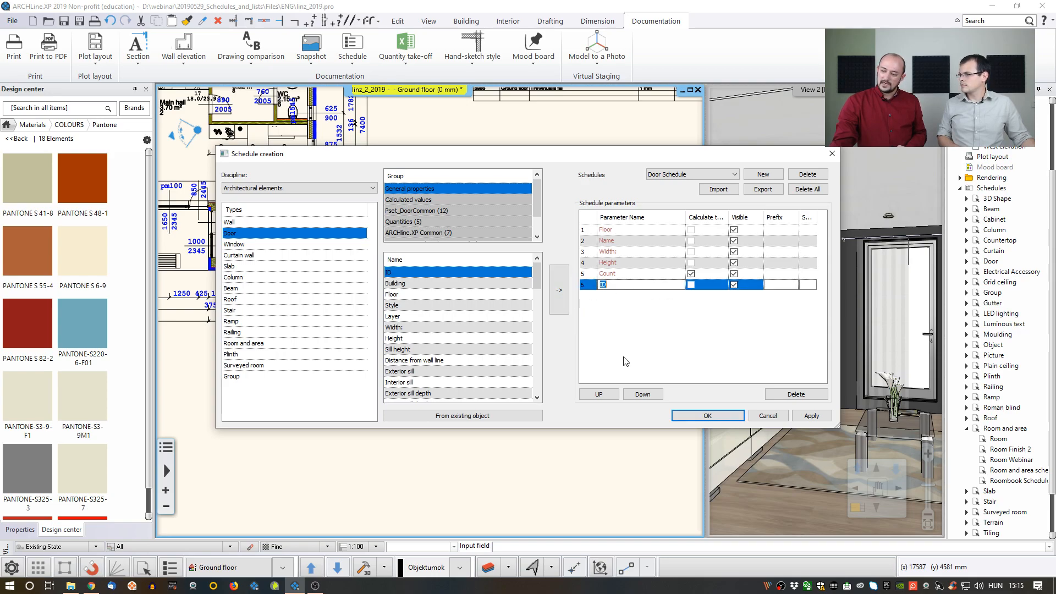
pyautogui.click(598, 395)
pyautogui.click(598, 394)
pyautogui.click(598, 394)
pyautogui.click(598, 394)
pyautogui.click(598, 394)
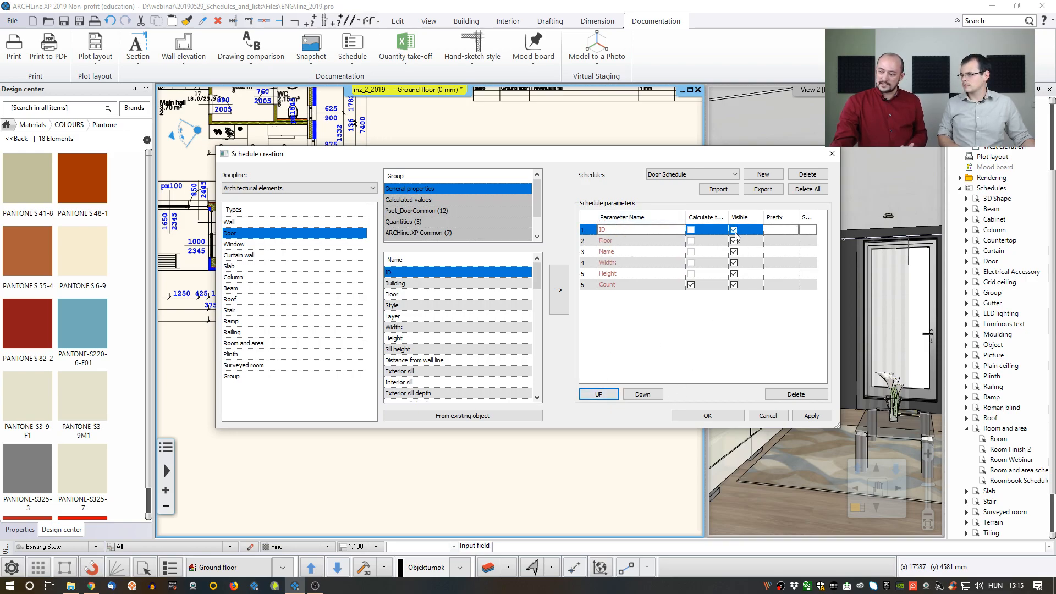
pyautogui.click(722, 416)
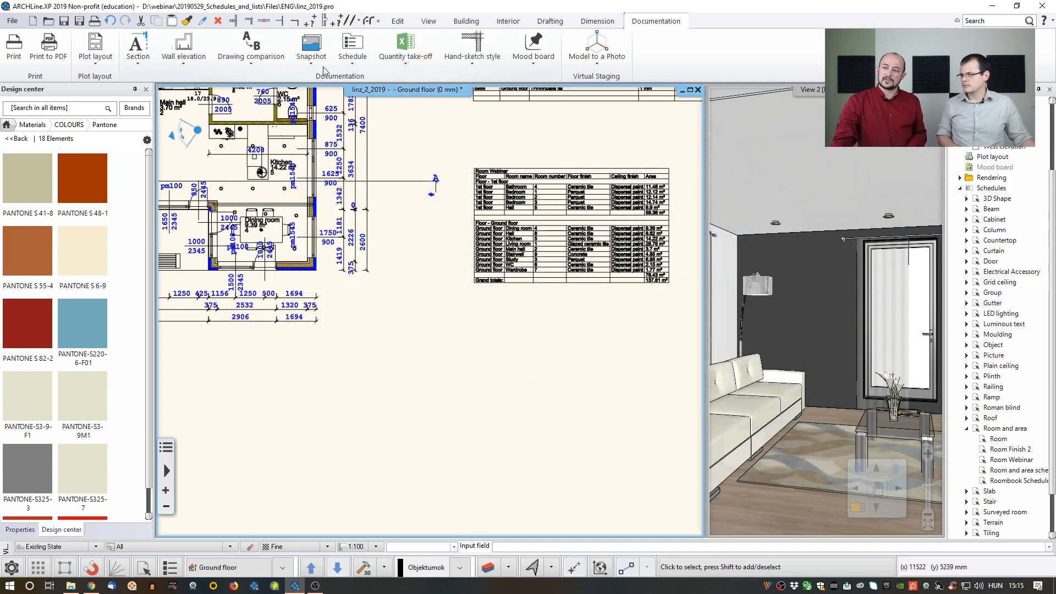
# Start placing the Door Schedule and set its first sorting criterion to ID.
pyautogui.click(347, 64)
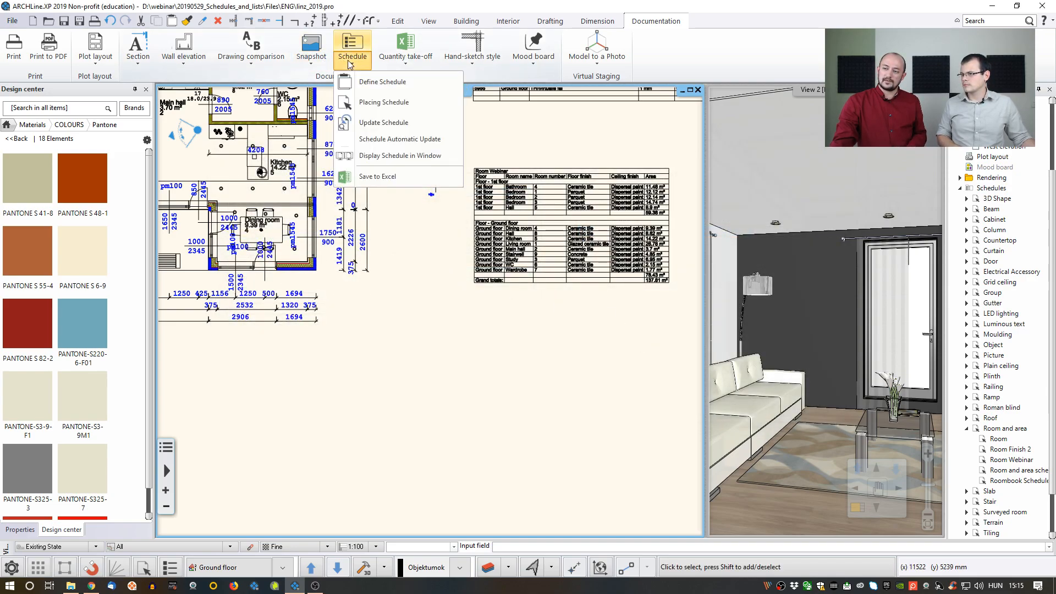
pyautogui.click(376, 103)
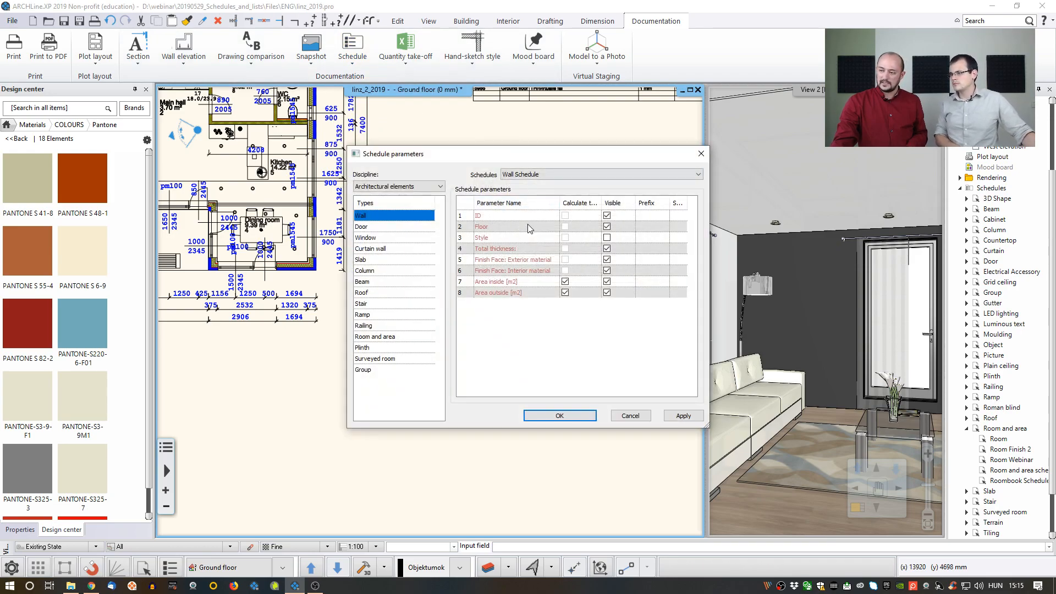
pyautogui.click(369, 227)
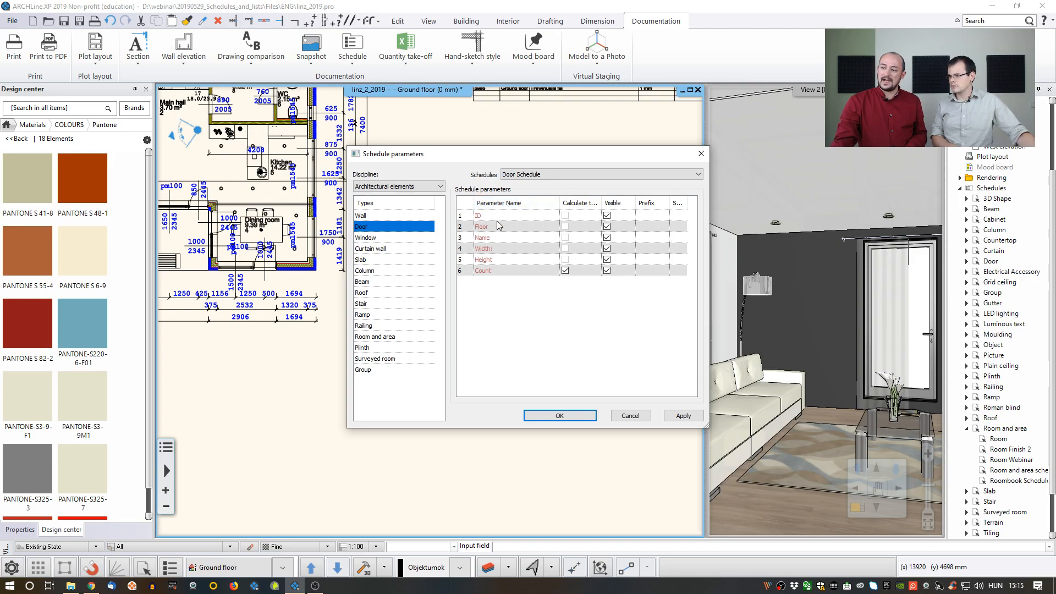
pyautogui.click(559, 415)
pyautogui.moveTo(496, 154); pyautogui.dragTo(453, 149)
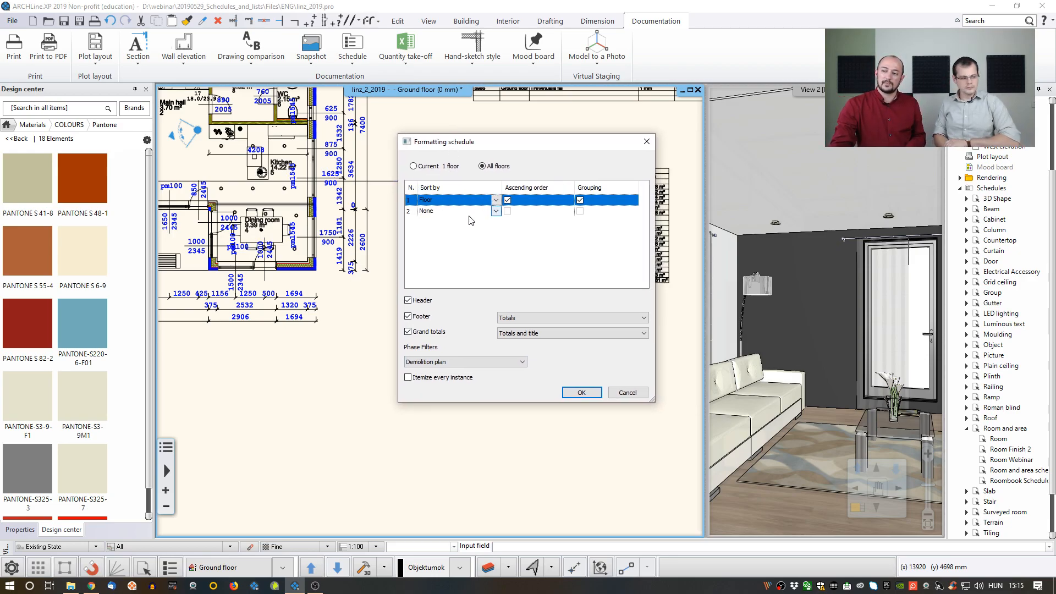
pyautogui.click(495, 200)
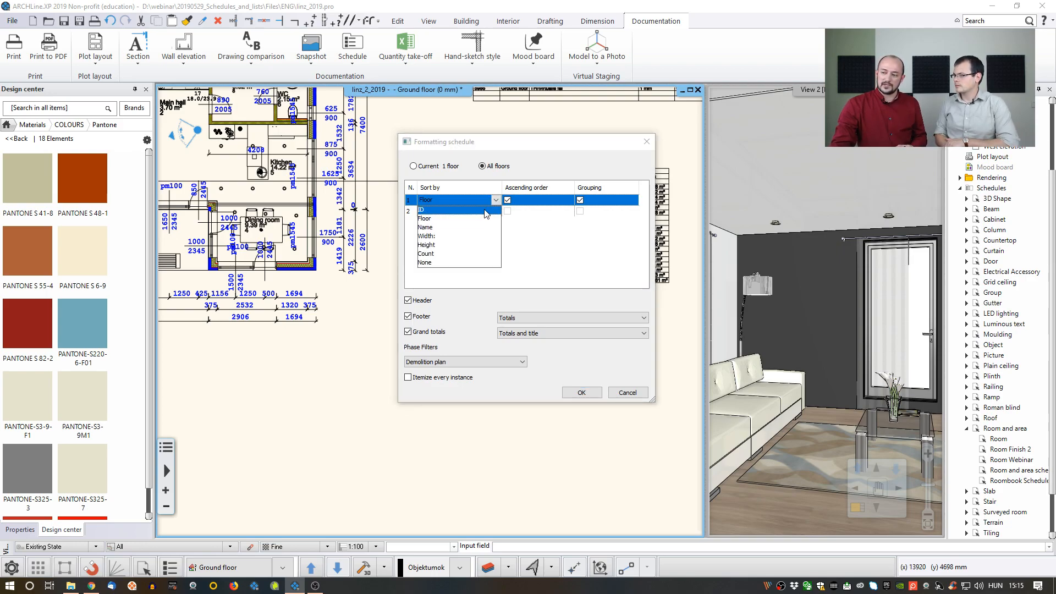
pyautogui.click(452, 212)
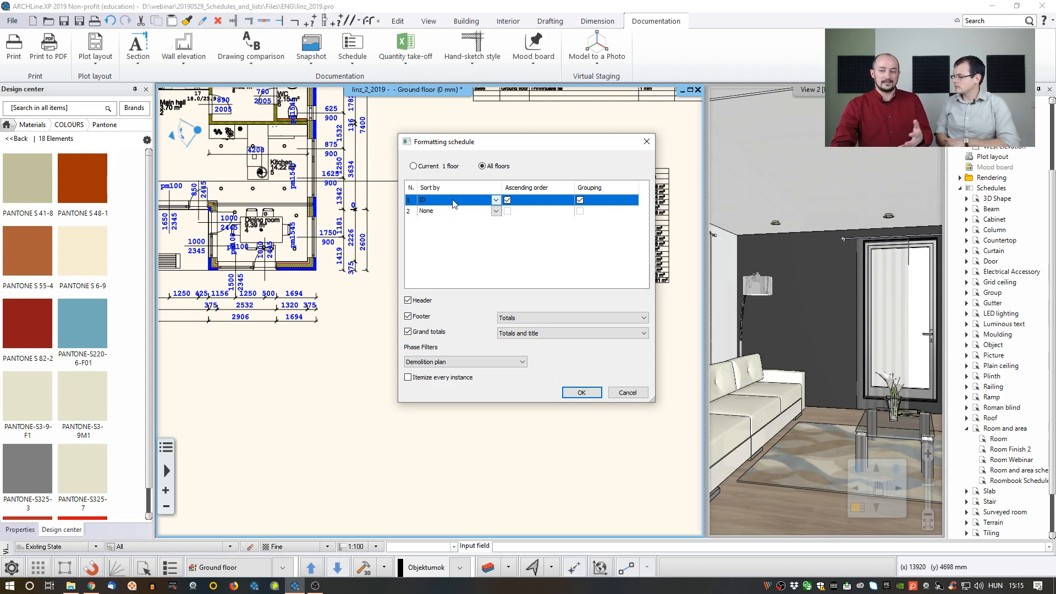
# Group the Door Schedule by Floor, itemize every instance across all floors, and place it below the Room Webinar schedule.
pyautogui.click(496, 200)
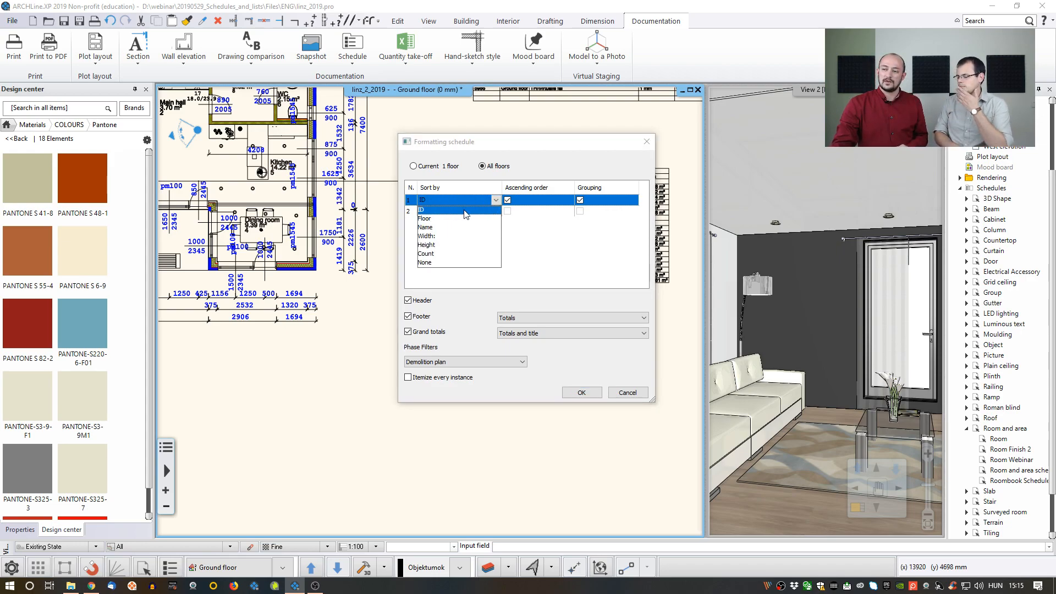
pyautogui.click(453, 218)
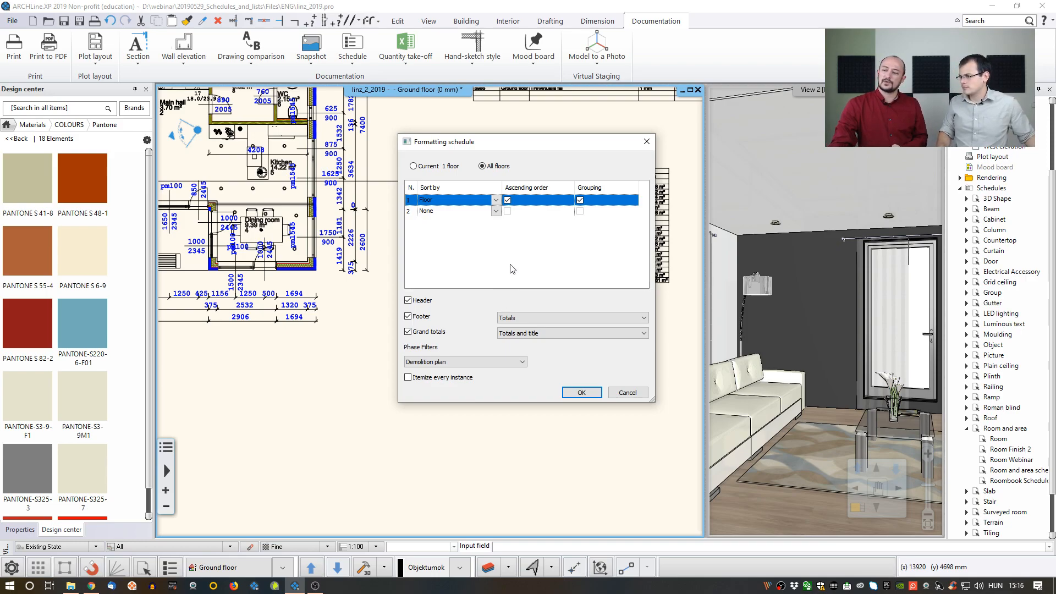
pyautogui.moveTo(473, 148); pyautogui.dragTo(585, 172)
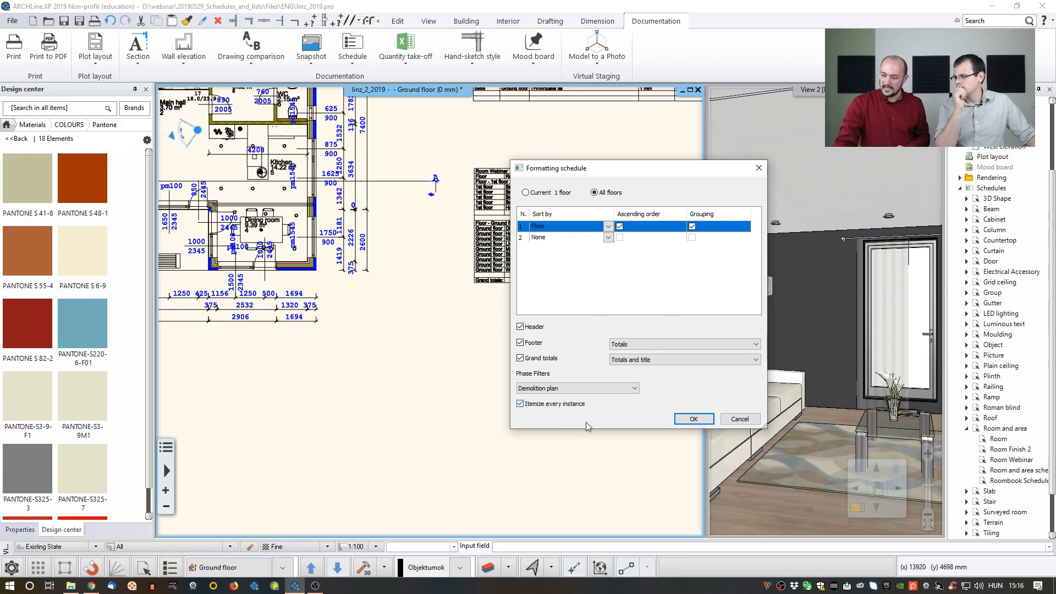
pyautogui.click(693, 419)
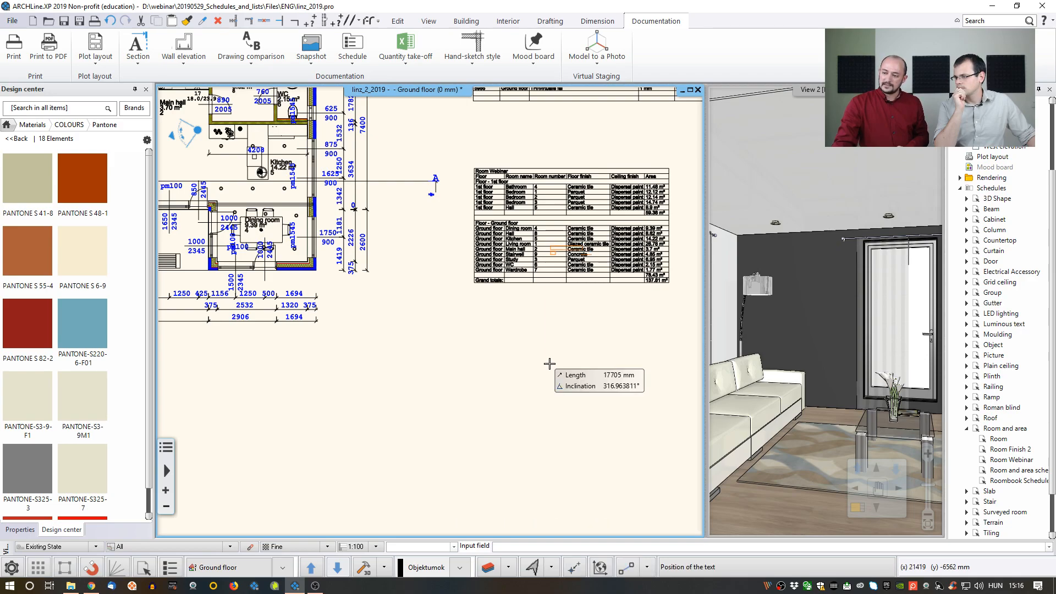
pyautogui.click(471, 422)
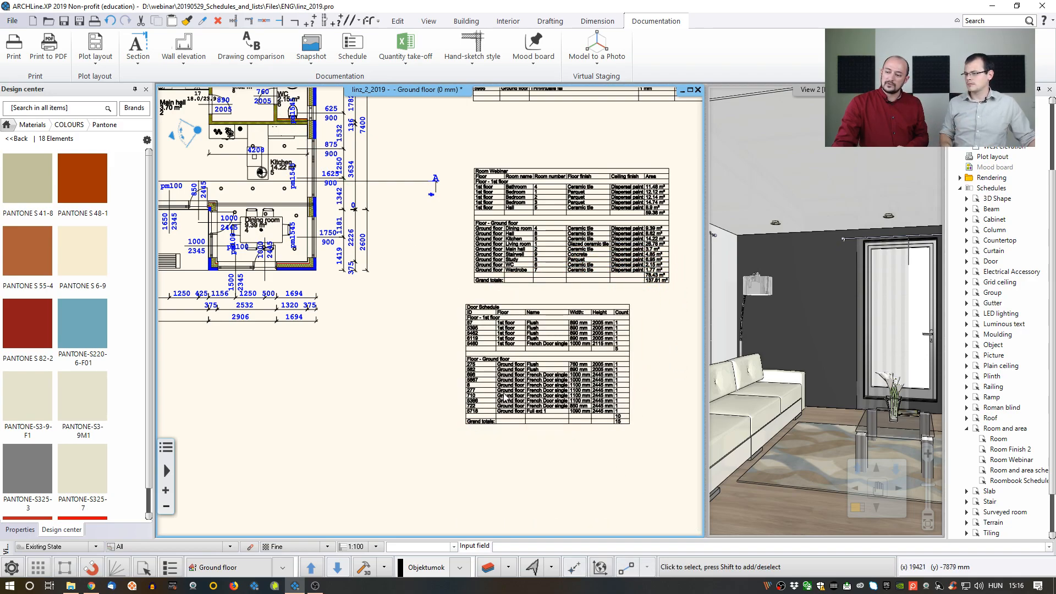
# Inspect the rows of the itemized Door Schedule and delete the schedule from the ground floor plan.
pyautogui.scroll(3, 471, 422)
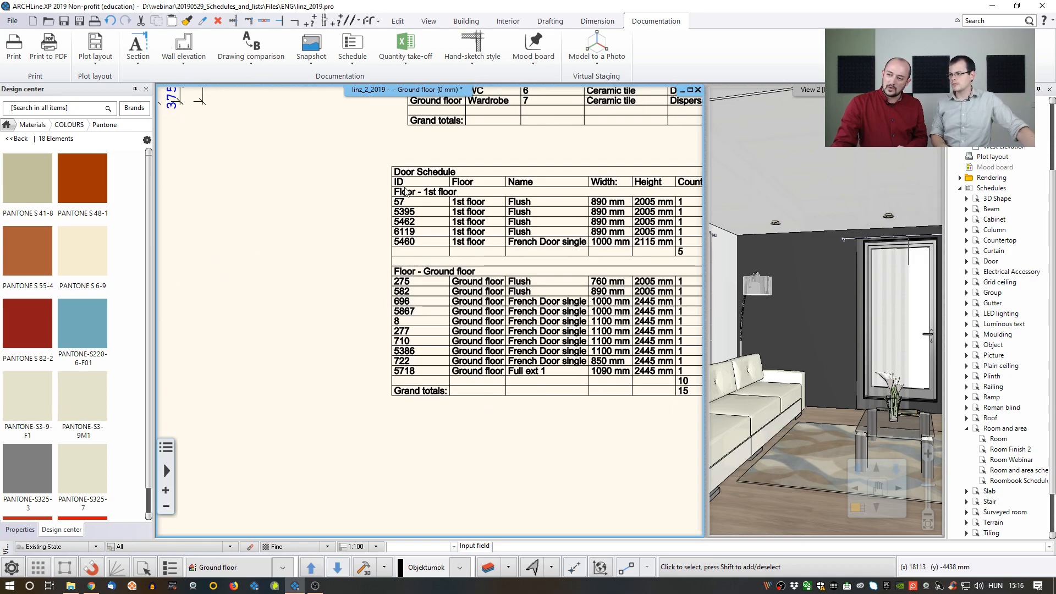
pyautogui.click(468, 321)
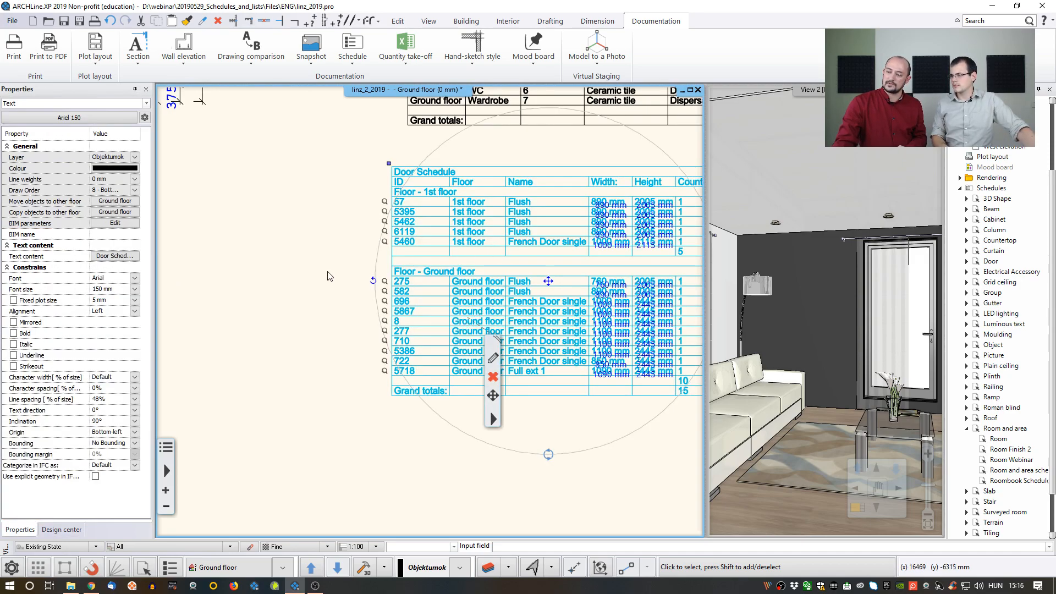
pyautogui.click(308, 288)
pyautogui.moveTo(581, 304); pyautogui.dragTo(500, 301, button='middle')
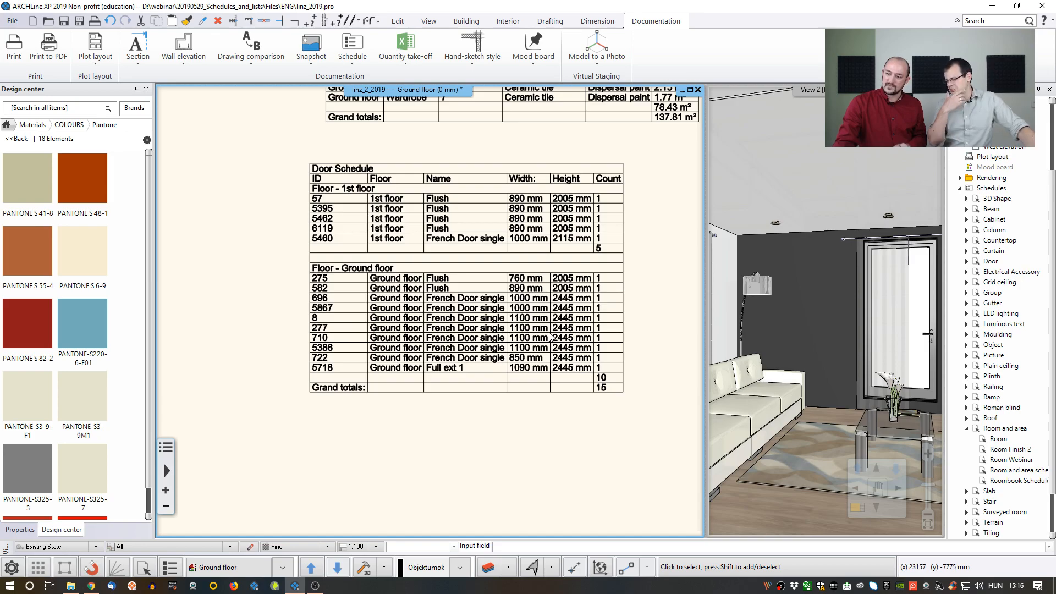
pyautogui.click(412, 273)
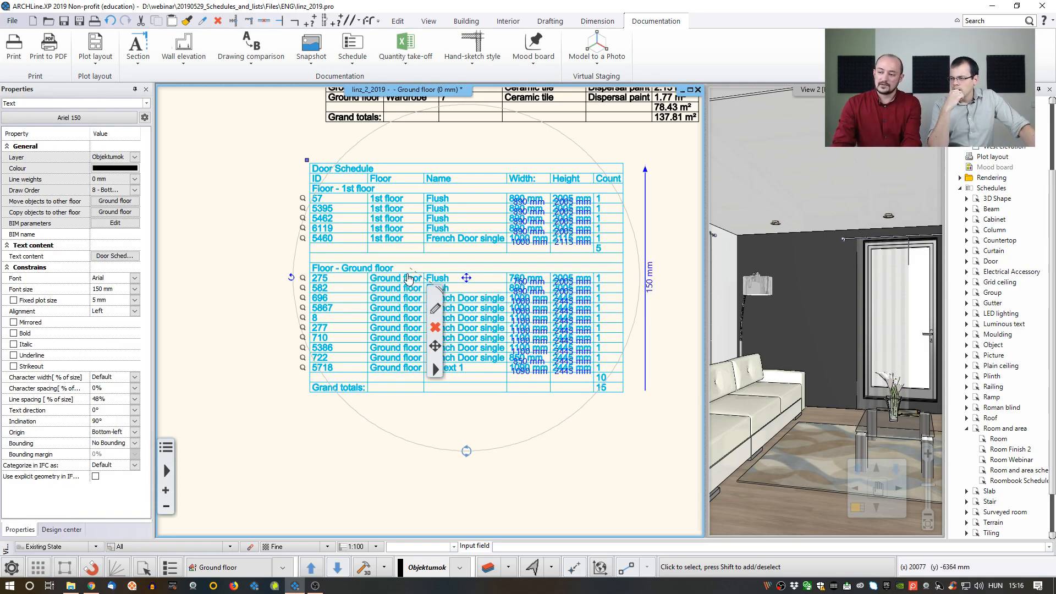
pyautogui.press('Delete')
# Place the Door Schedule for all floors again below the Room Webinar schedule, without itemizing every instance.
pyautogui.click(352, 55)
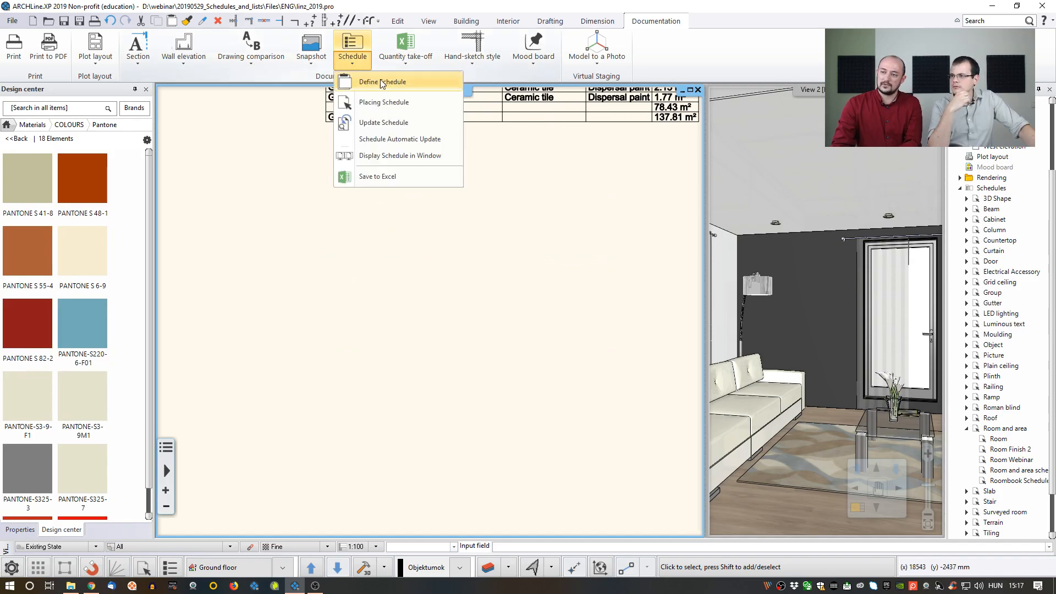
pyautogui.click(374, 94)
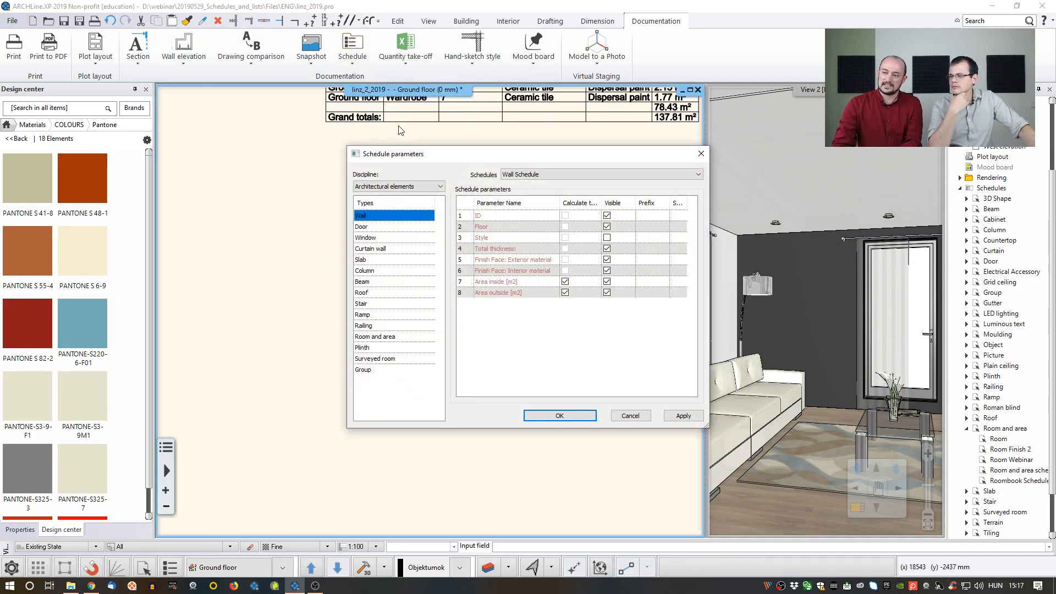
pyautogui.click(372, 228)
pyautogui.click(593, 415)
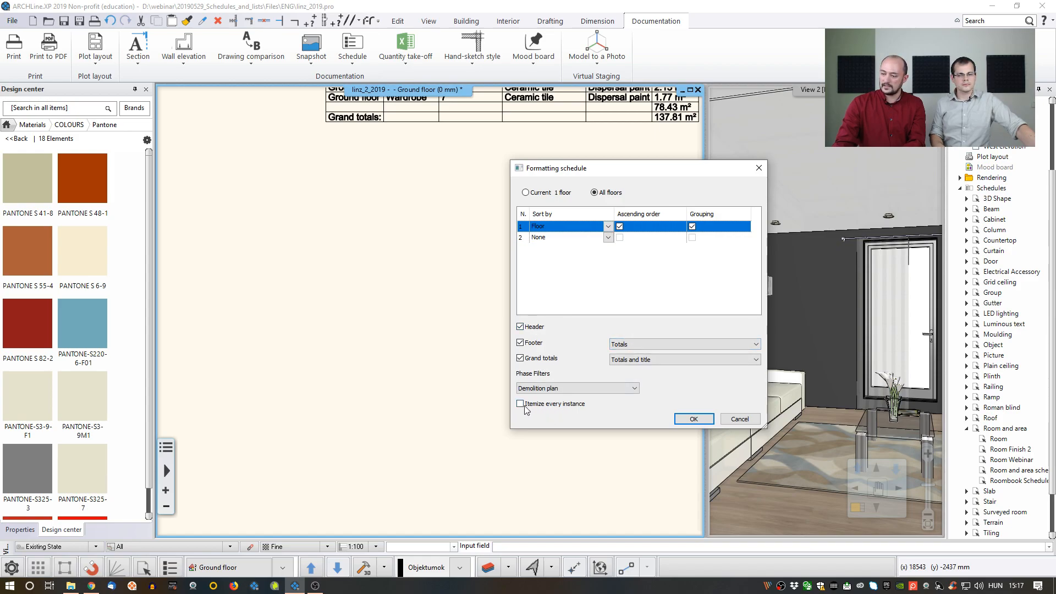
pyautogui.click(693, 419)
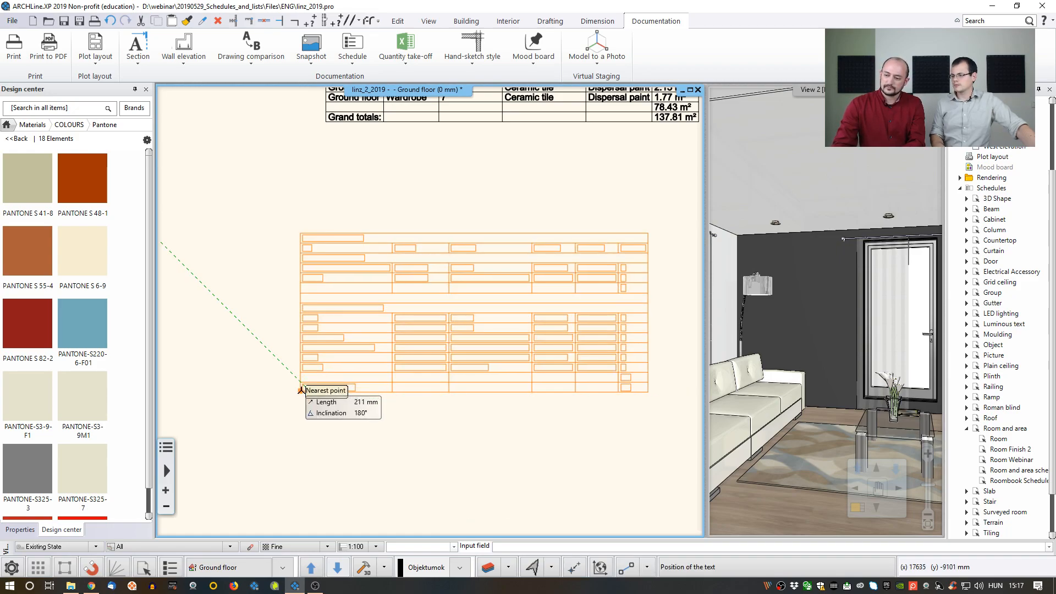
pyautogui.click(299, 391)
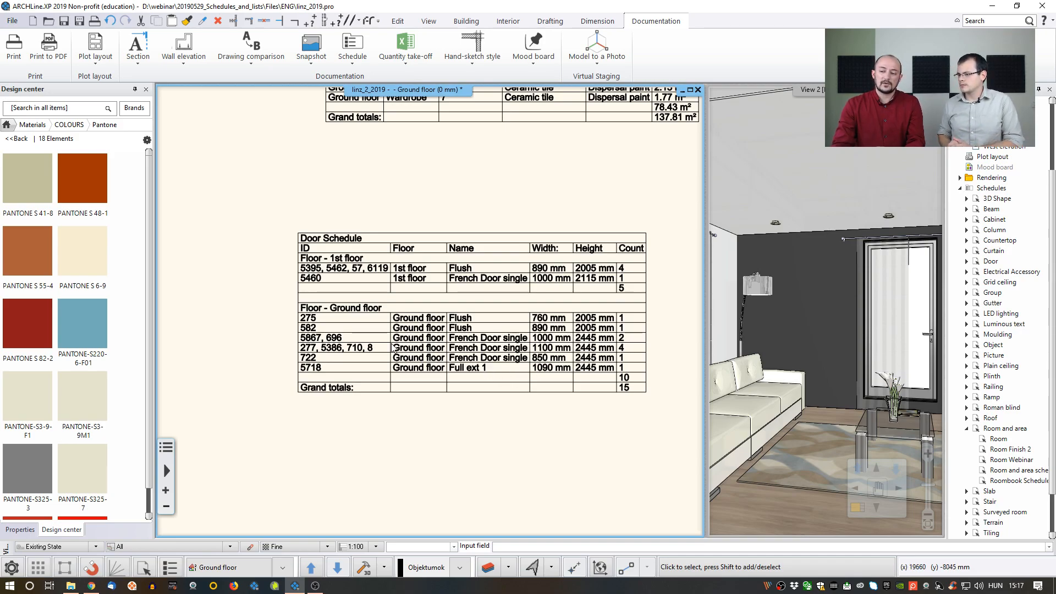
# Show the locator lines from the Door Schedule rows 275 and 582 to their doors and deselect the schedule.
pyautogui.click(430, 336)
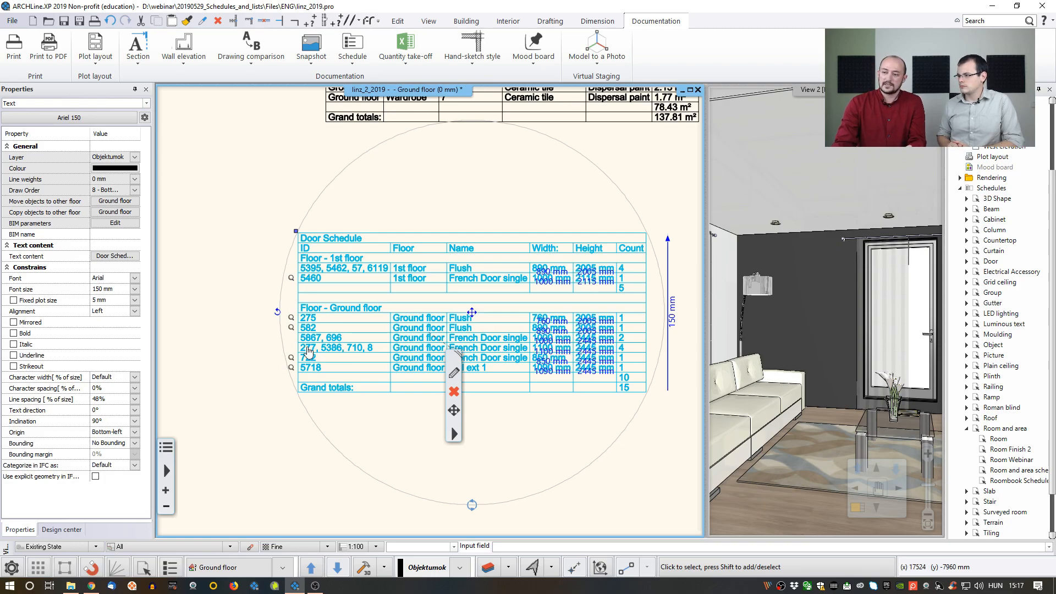
pyautogui.click(292, 317)
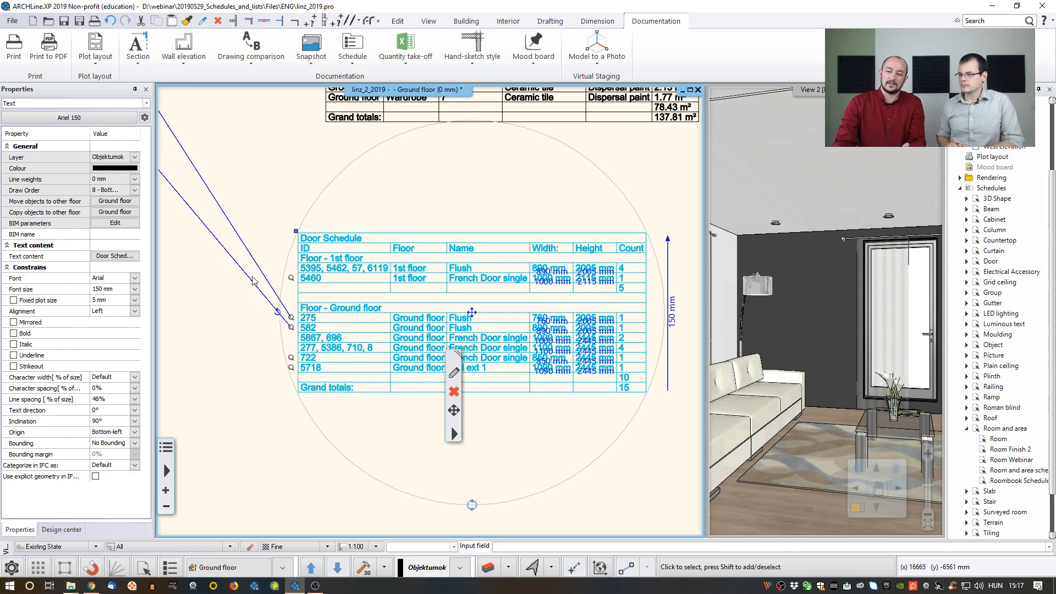
pyautogui.moveTo(277, 312); pyautogui.dragTo(318, 295, button='middle')
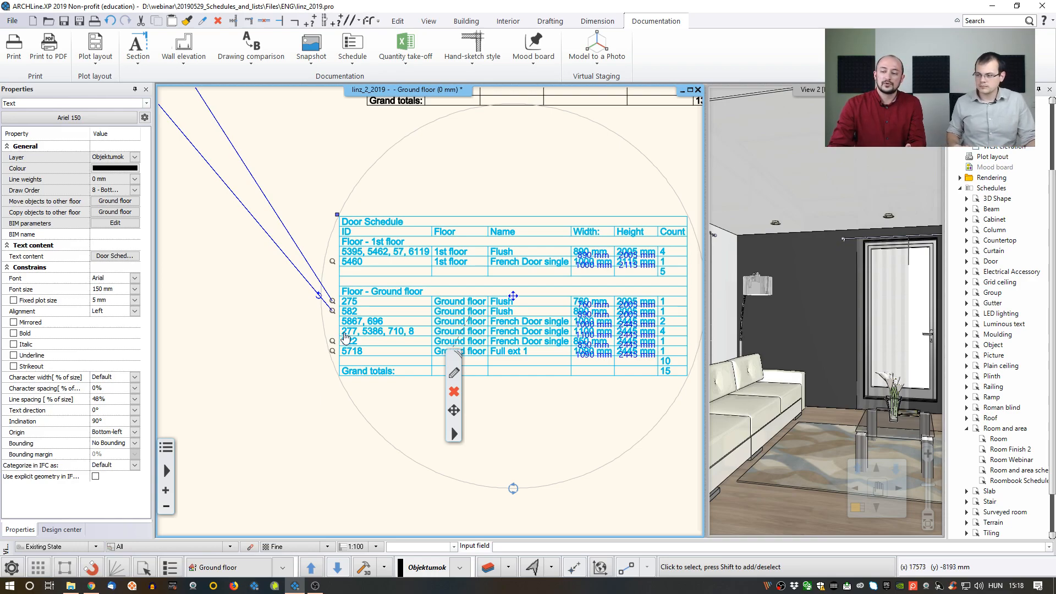
pyautogui.click(281, 340)
pyautogui.scroll(-1, 301, 332)
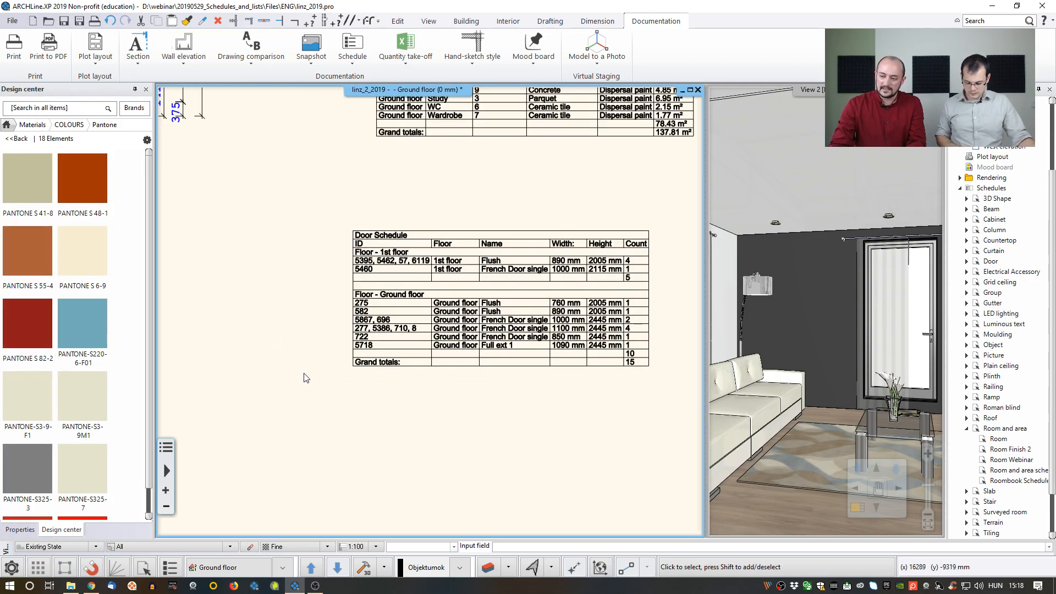
# Locate the door whose ID equals 277 through a selection by properties, and clear the selection.
pyautogui.click(145, 567)
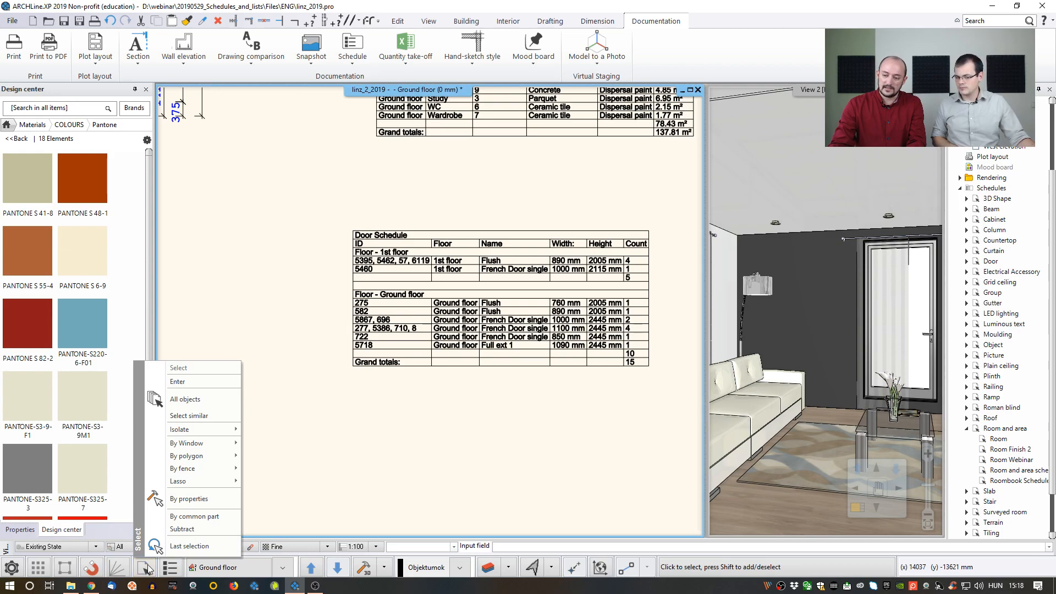
pyautogui.click(182, 498)
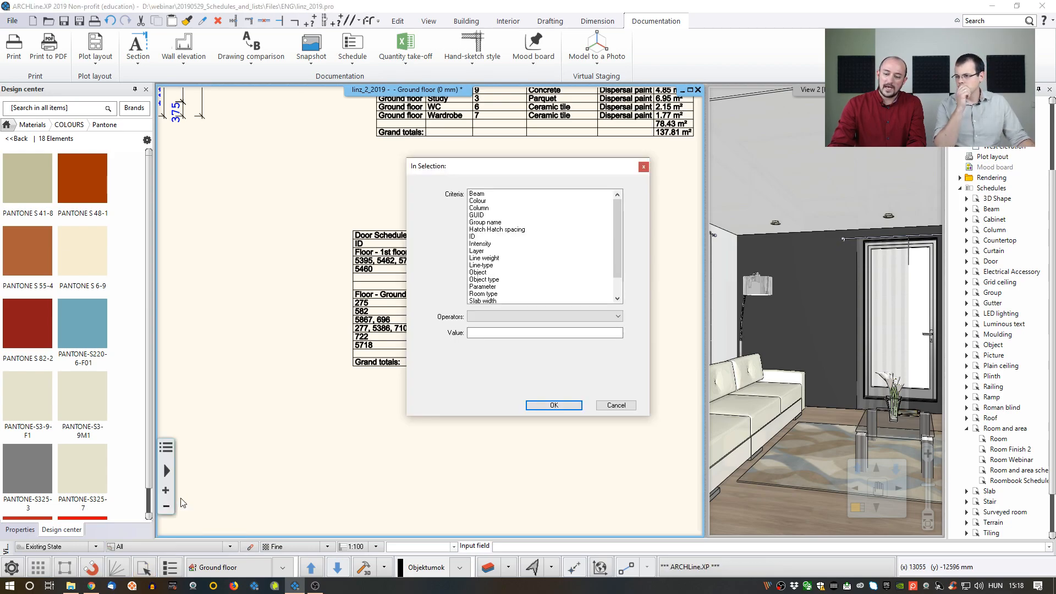
pyautogui.click(479, 237)
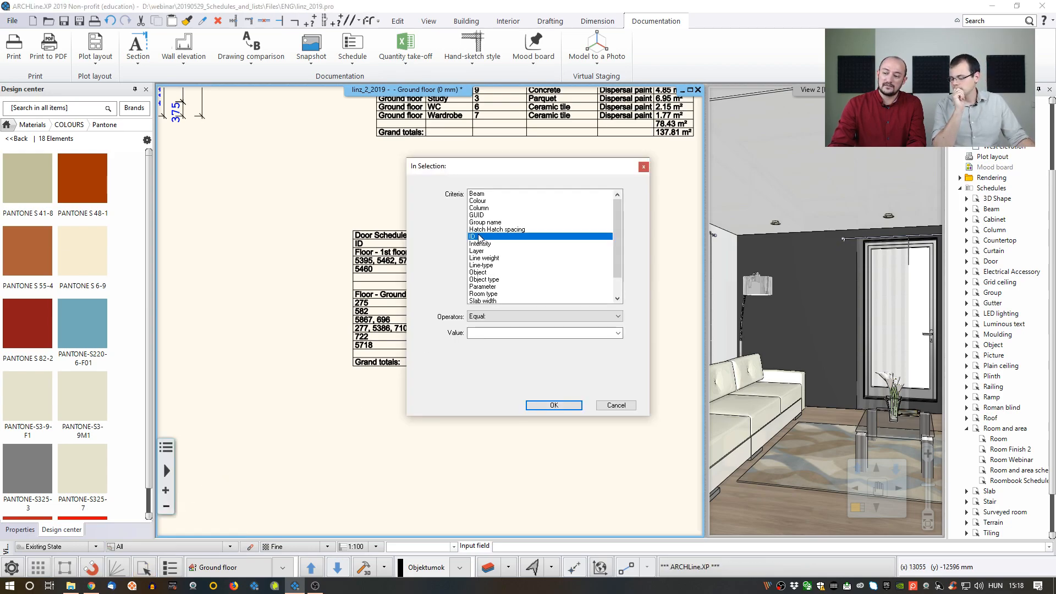
pyautogui.click(501, 332)
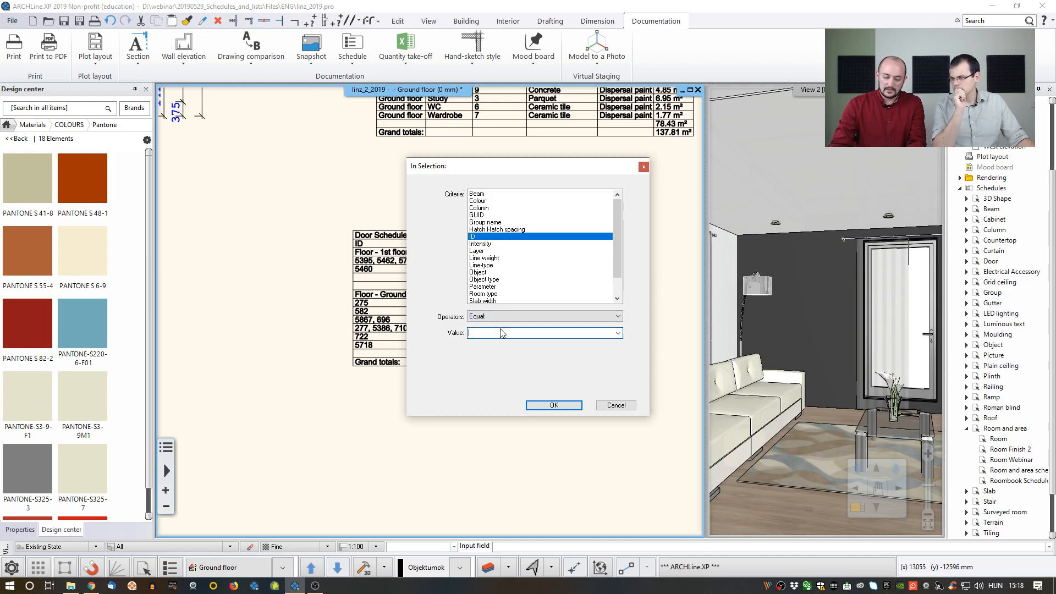
pyautogui.write('277')
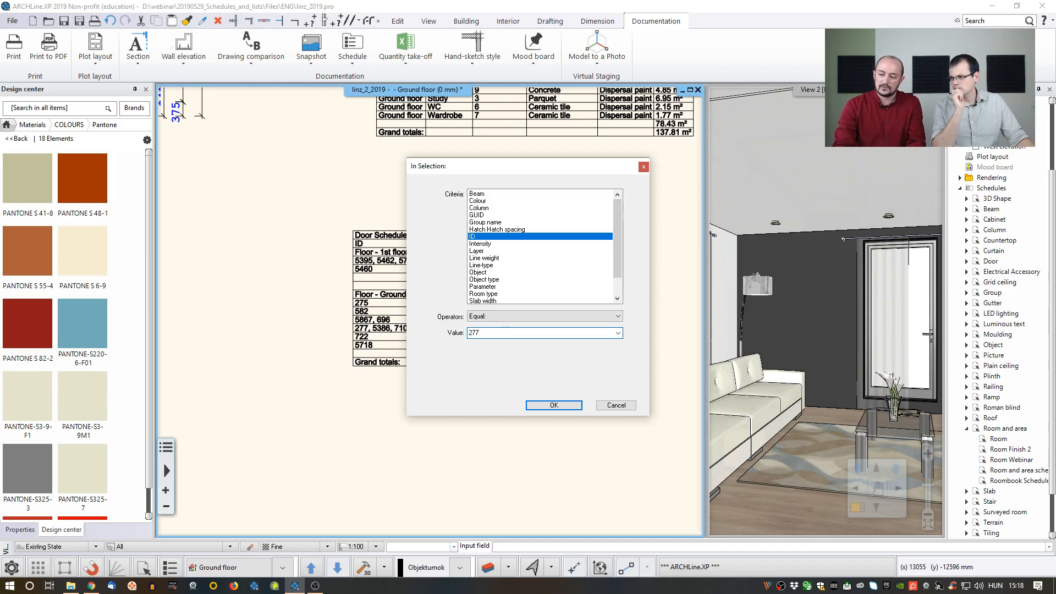
pyautogui.press('Return')
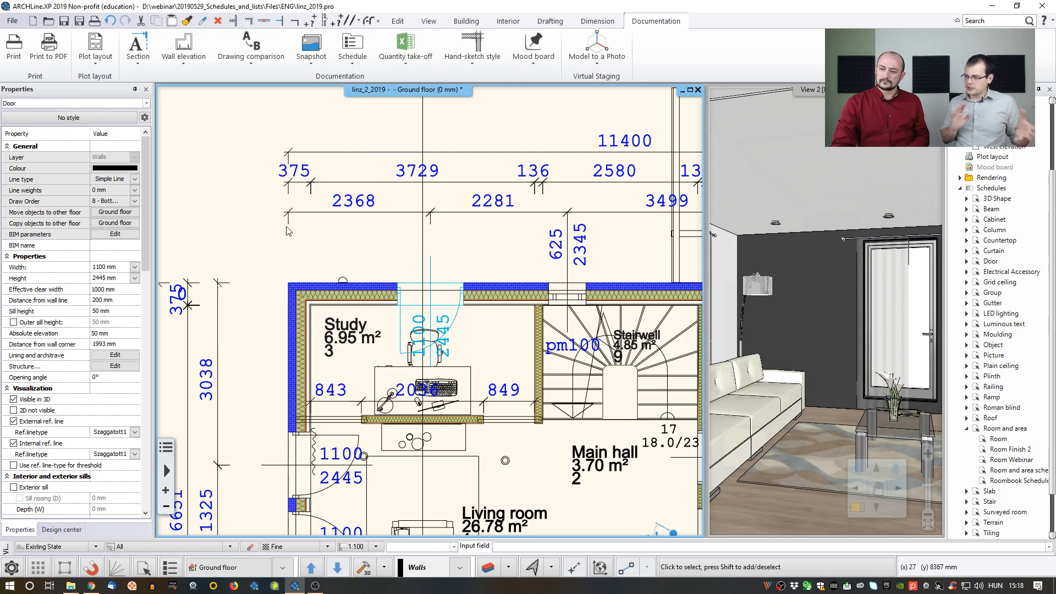
pyautogui.click(272, 236)
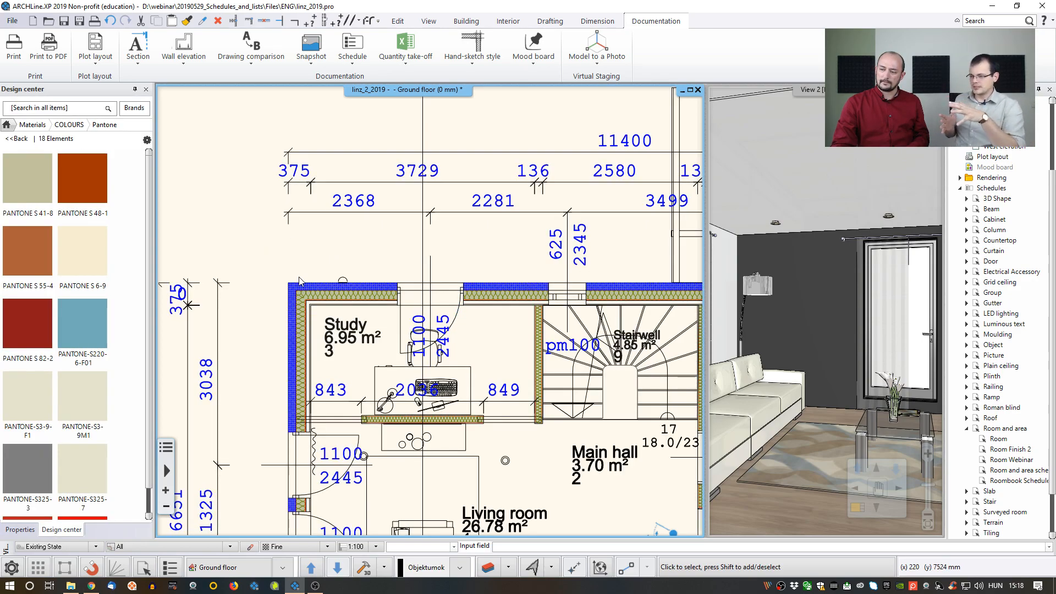
# Set the width of the ground floor doors 277, 5386, 710 and 8 to 1250 mm through the Door Schedule.
pyautogui.scroll(-5, 341, 280)
pyautogui.scroll(4, 484, 357)
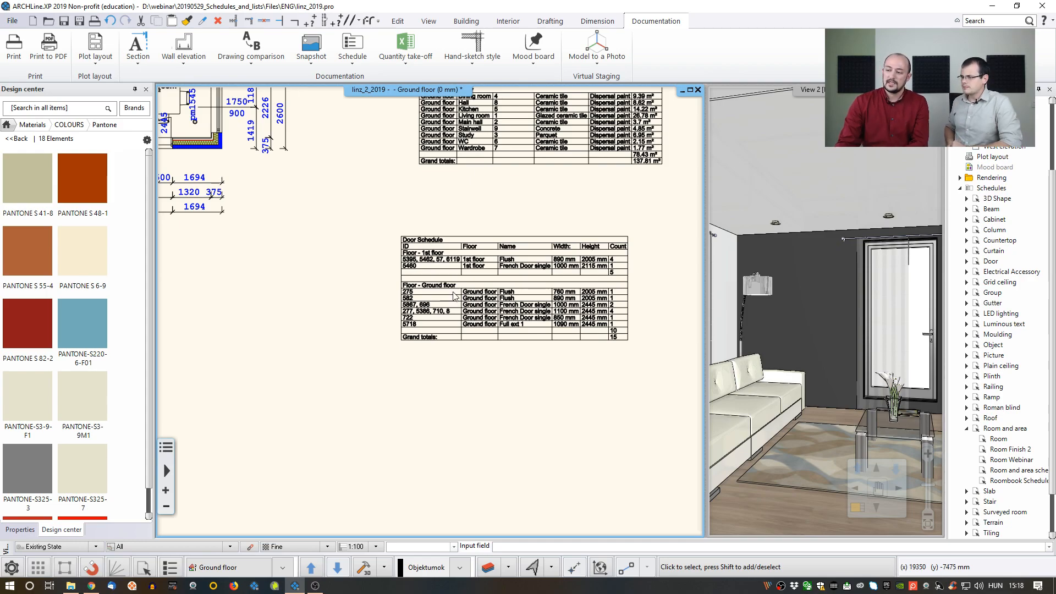
pyautogui.scroll(2, 492, 323)
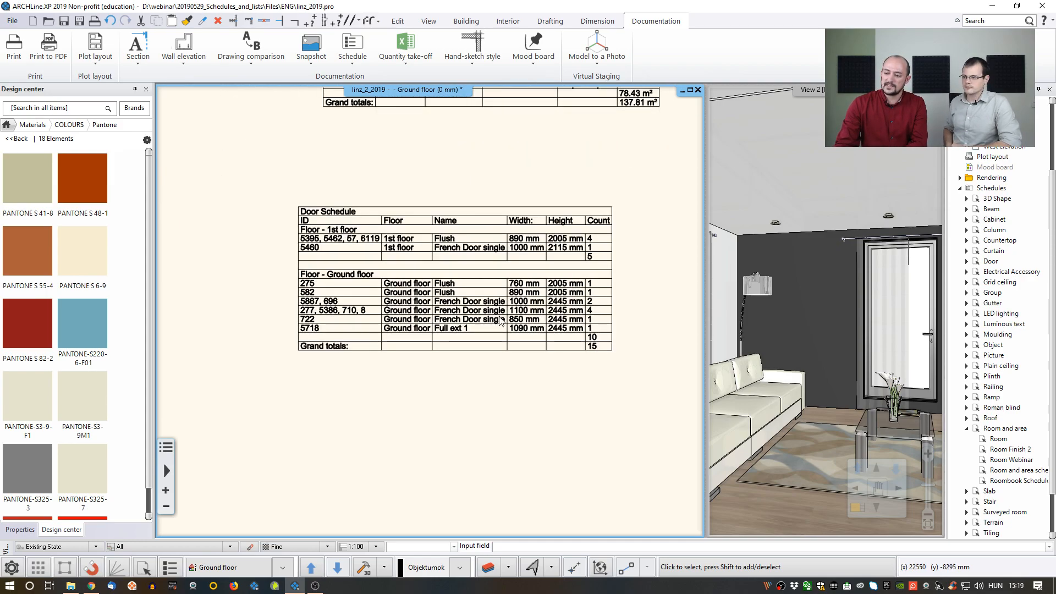
pyautogui.scroll(1, 501, 320)
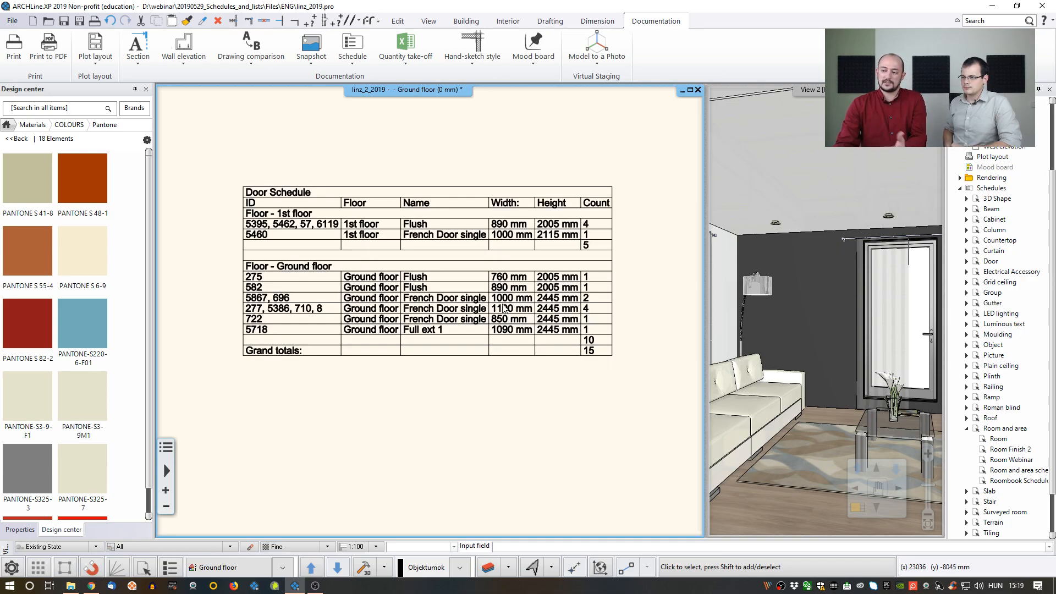
pyautogui.click(420, 313)
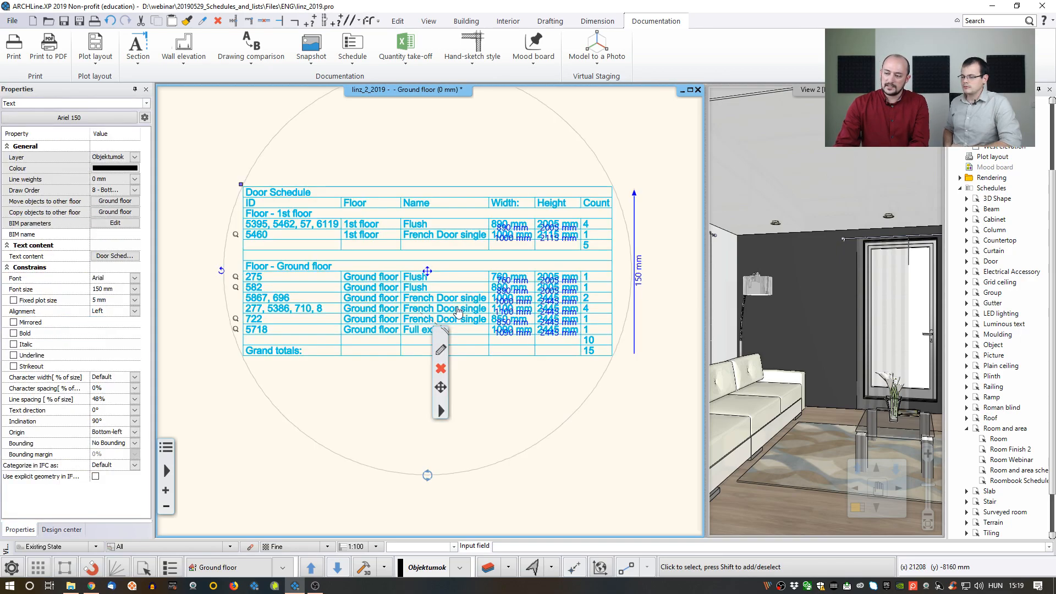
pyautogui.doubleClick(509, 311)
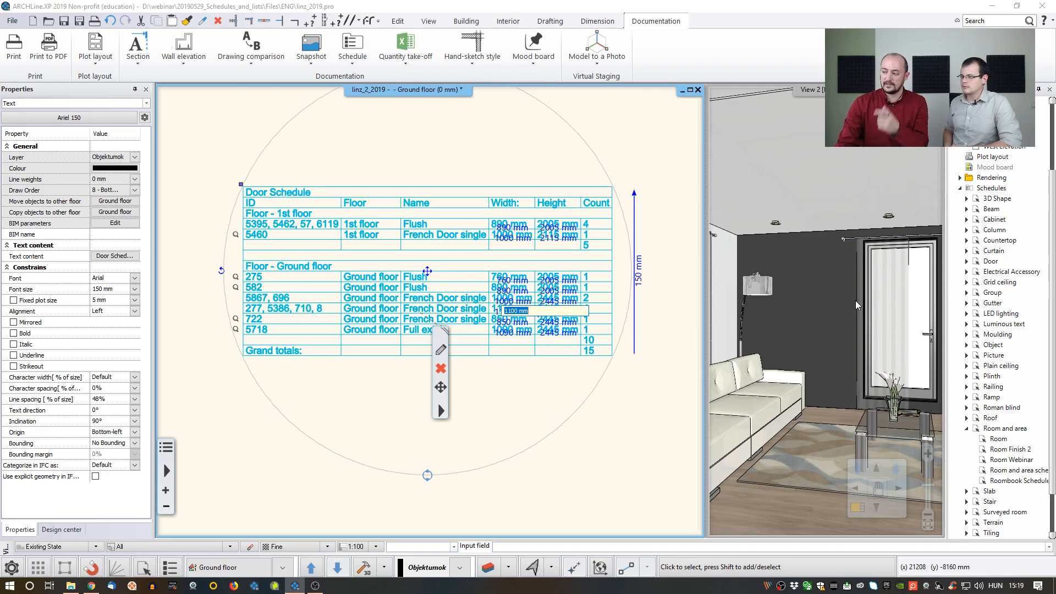
pyautogui.moveTo(507, 311); pyautogui.dragTo(562, 303)
pyautogui.write('250')
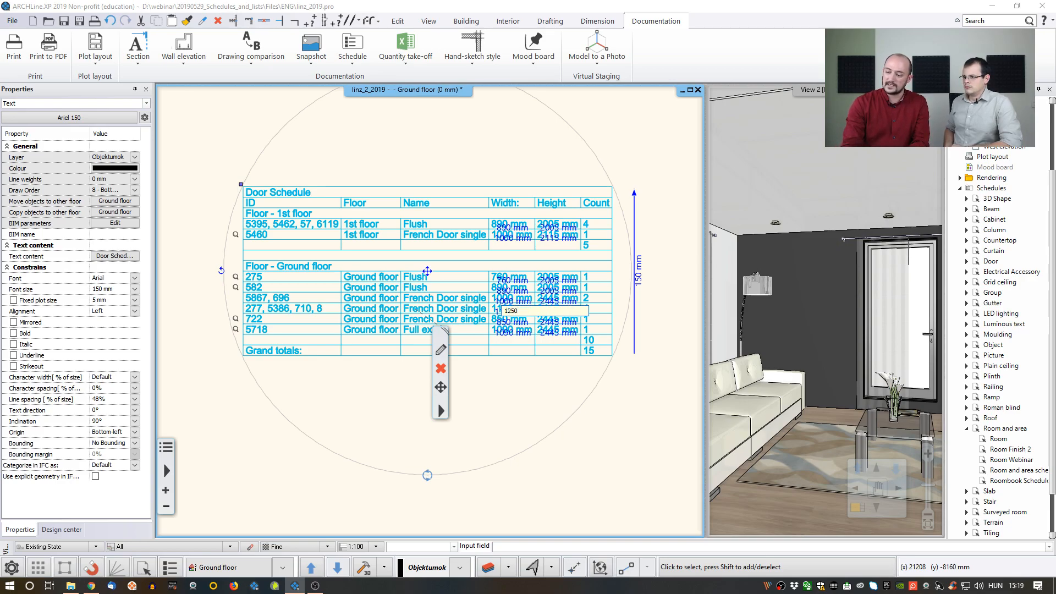
pyautogui.press('Return')
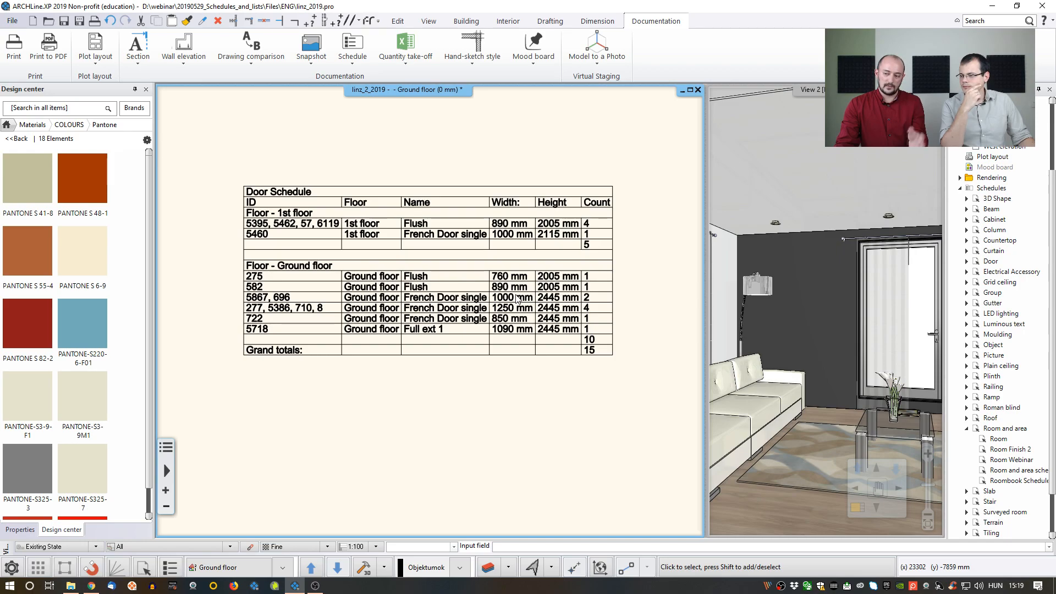
# Follow the locator line from Door Schedule row 275 to its door between the Hall and the WC, and deselect the schedule.
pyautogui.click(407, 297)
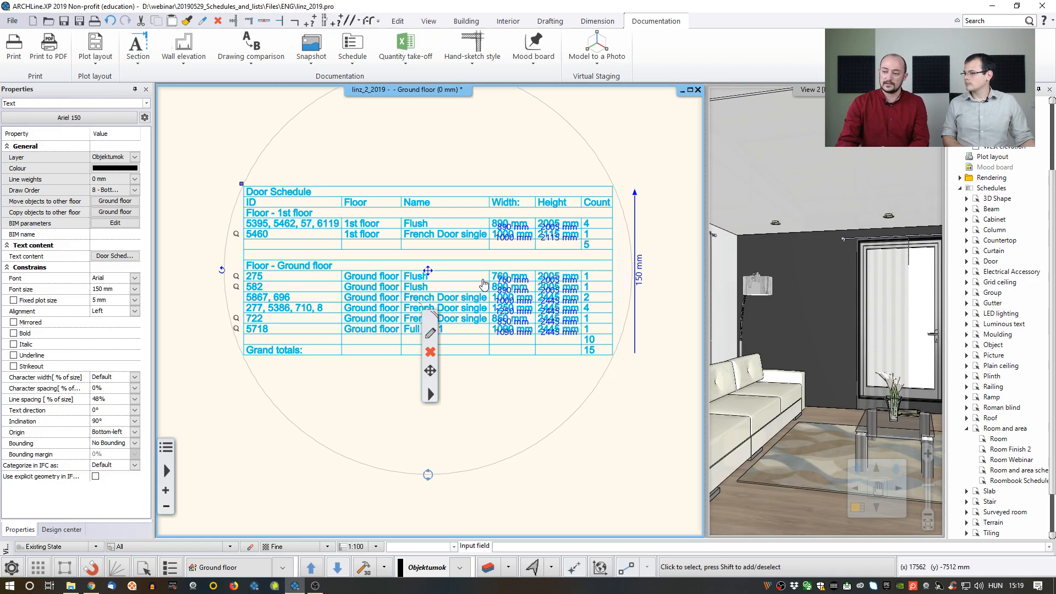
pyautogui.click(297, 412)
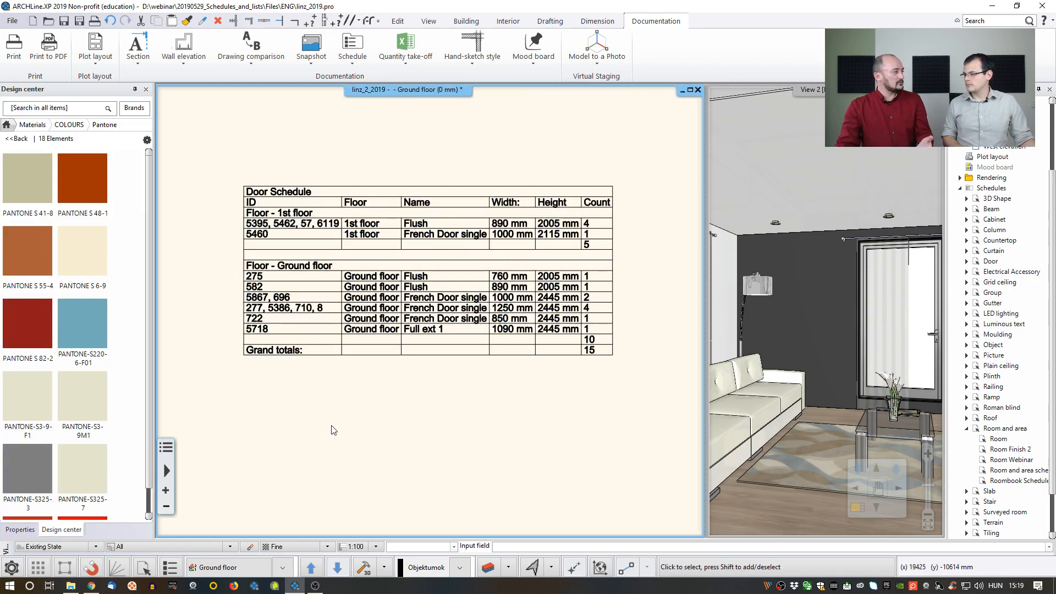
pyautogui.click(254, 281)
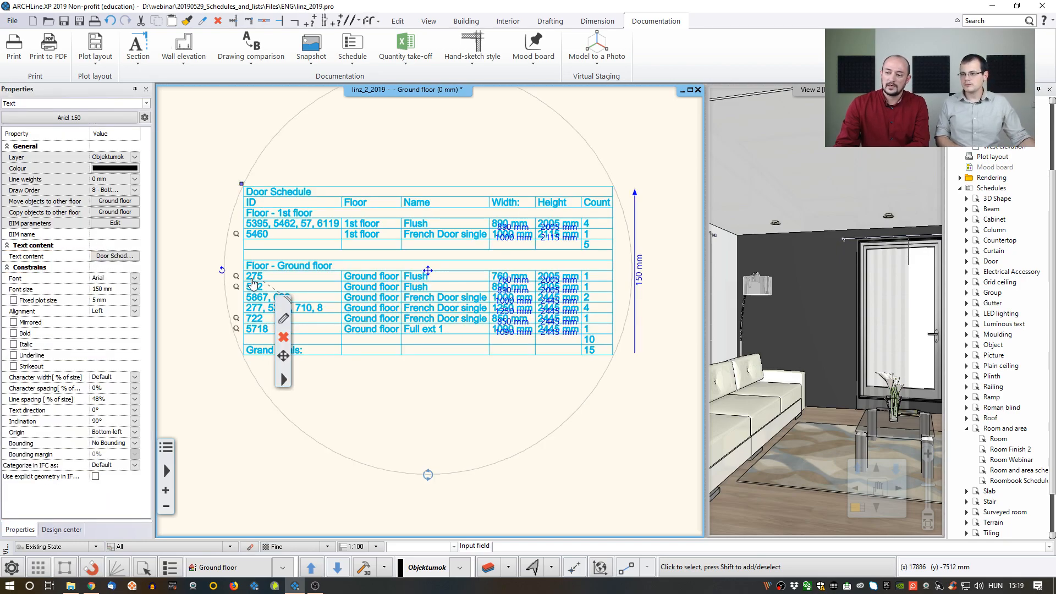
pyautogui.click(236, 278)
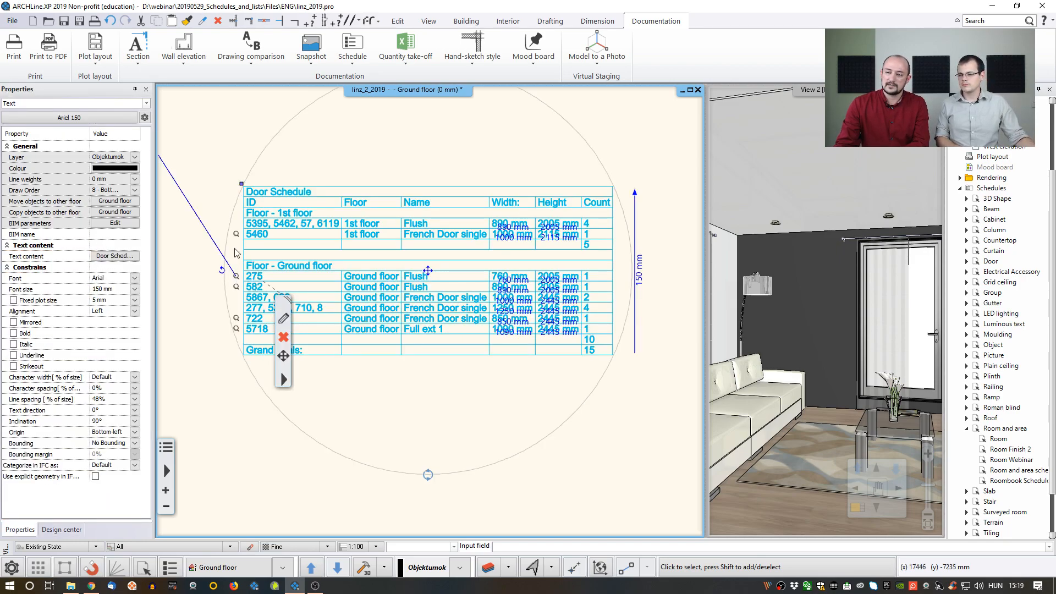
pyautogui.moveTo(209, 190); pyautogui.dragTo(374, 353, button='middle')
pyautogui.scroll(-2, 354, 287)
pyautogui.moveTo(295, 218); pyautogui.dragTo(358, 350, button='middle')
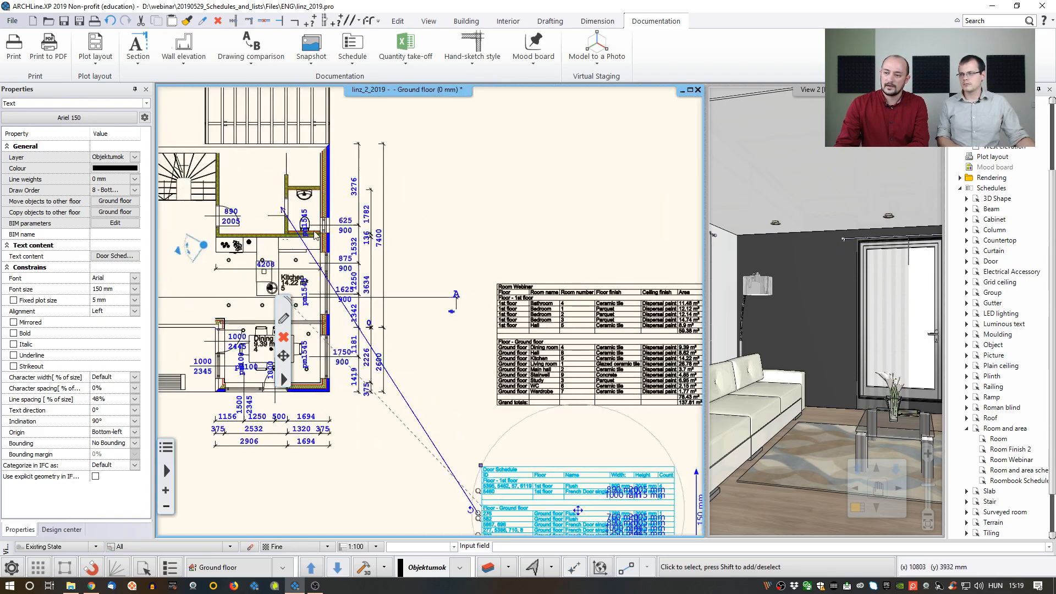
pyautogui.scroll(2, 306, 231)
pyautogui.moveTo(550, 490); pyautogui.dragTo(457, 322, button='middle')
pyautogui.moveTo(600, 491); pyautogui.dragTo(539, 377, button='middle')
pyautogui.moveTo(351, 252); pyautogui.dragTo(499, 405, button='middle')
pyautogui.moveTo(412, 271); pyautogui.dragTo(480, 370, button='middle')
pyautogui.scroll(3, 380, 183)
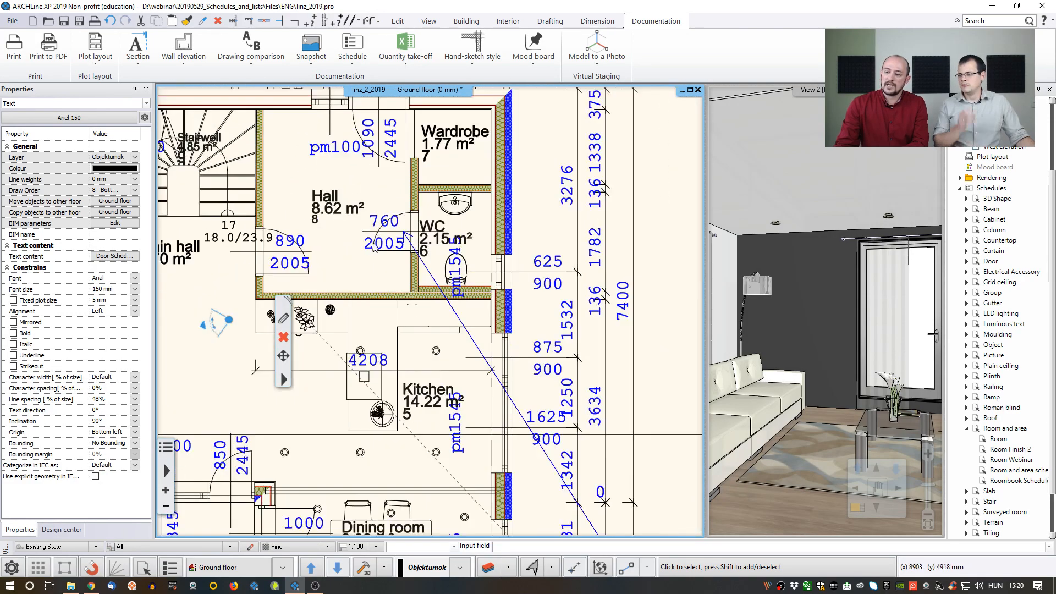
pyautogui.press('Escape')
# Set the width of the door between the Hall and the WC to 860 mm in the plan.
pyautogui.scroll(1, 397, 256)
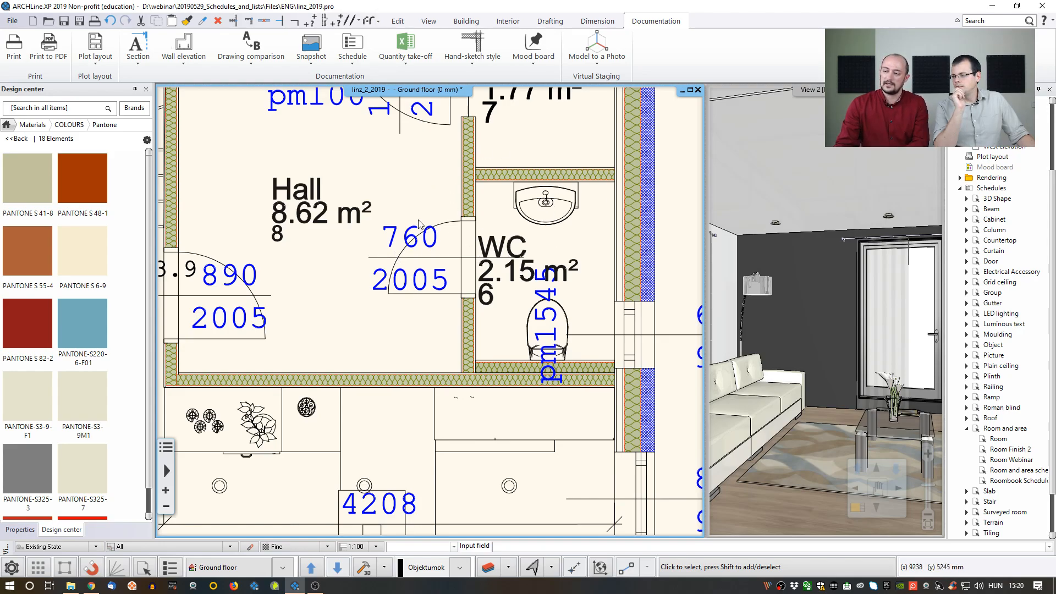
pyautogui.click(449, 228)
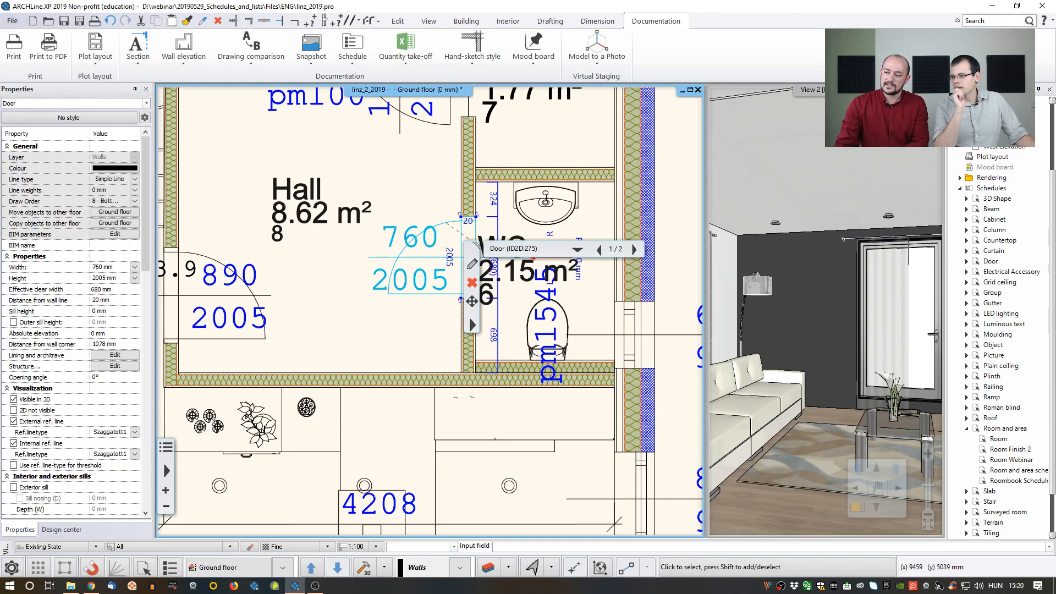
pyautogui.moveTo(444, 247); pyautogui.dragTo(366, 244, button='middle')
pyautogui.click(417, 245)
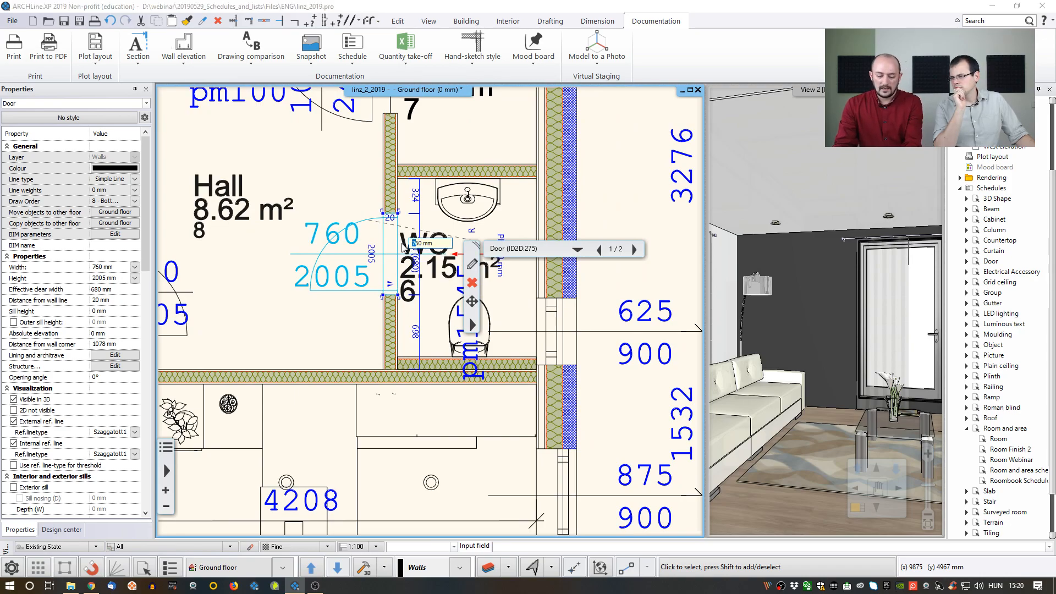
pyautogui.write('860')
pyautogui.press('Return')
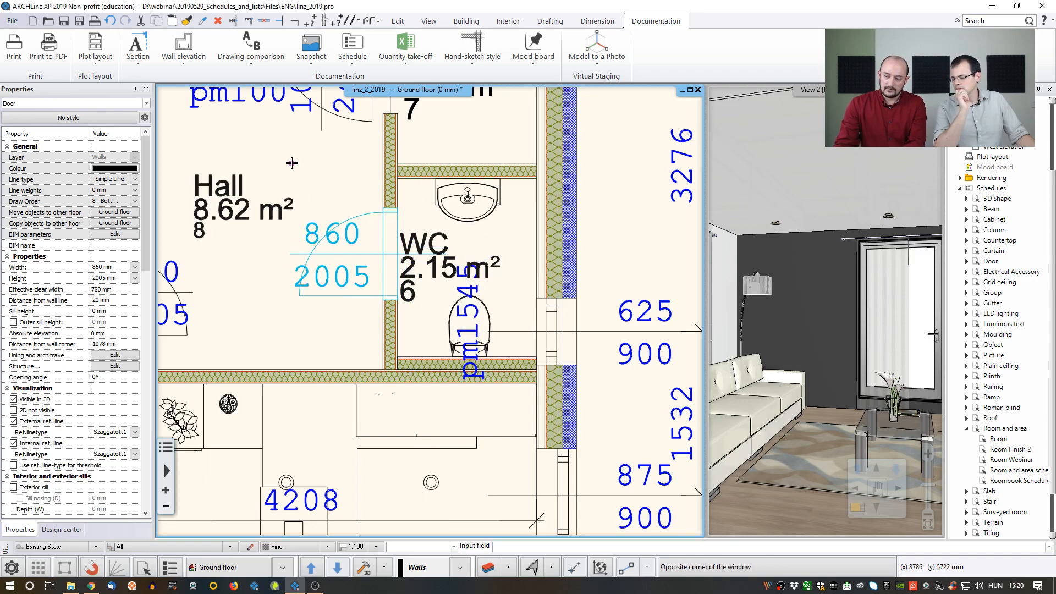
pyautogui.press('Escape')
# Update the placed Door Schedule so it takes over the edited door width.
pyautogui.scroll(-2, 428, 313)
pyautogui.moveTo(429, 313); pyautogui.dragTo(252, 144, button='middle')
pyautogui.moveTo(548, 412); pyautogui.dragTo(321, 231, button='middle')
pyautogui.moveTo(538, 361); pyautogui.dragTo(438, 286, button='middle')
pyautogui.moveTo(631, 292); pyautogui.dragTo(342, 312, button='middle')
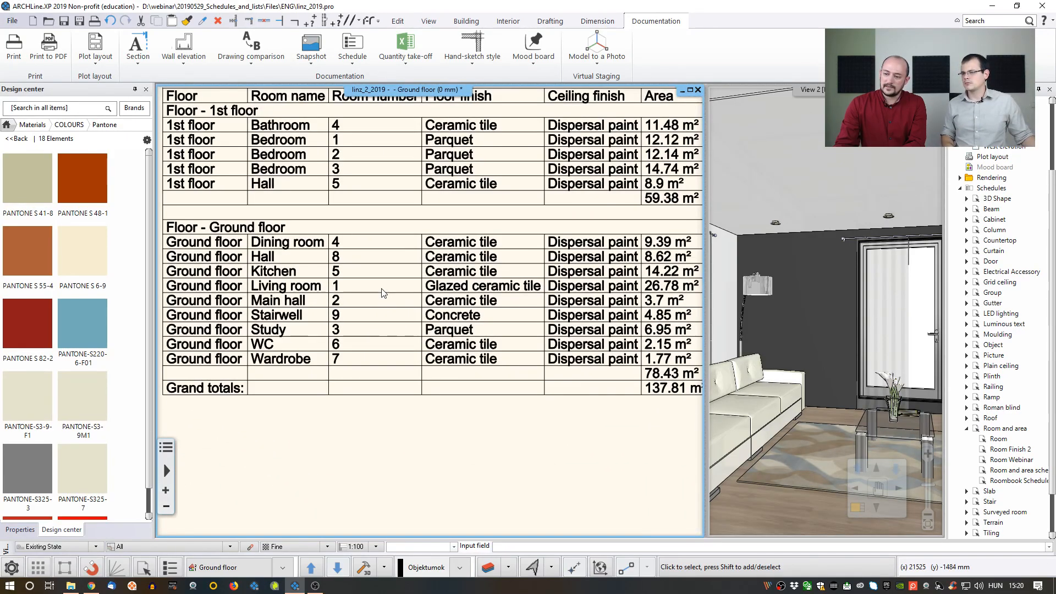
pyautogui.rightClick(384, 291)
pyautogui.click(351, 311)
pyautogui.moveTo(365, 396); pyautogui.dragTo(379, 253, button='middle')
pyautogui.scroll(-2, 379, 254)
pyautogui.moveTo(371, 452); pyautogui.dragTo(384, 316, button='middle')
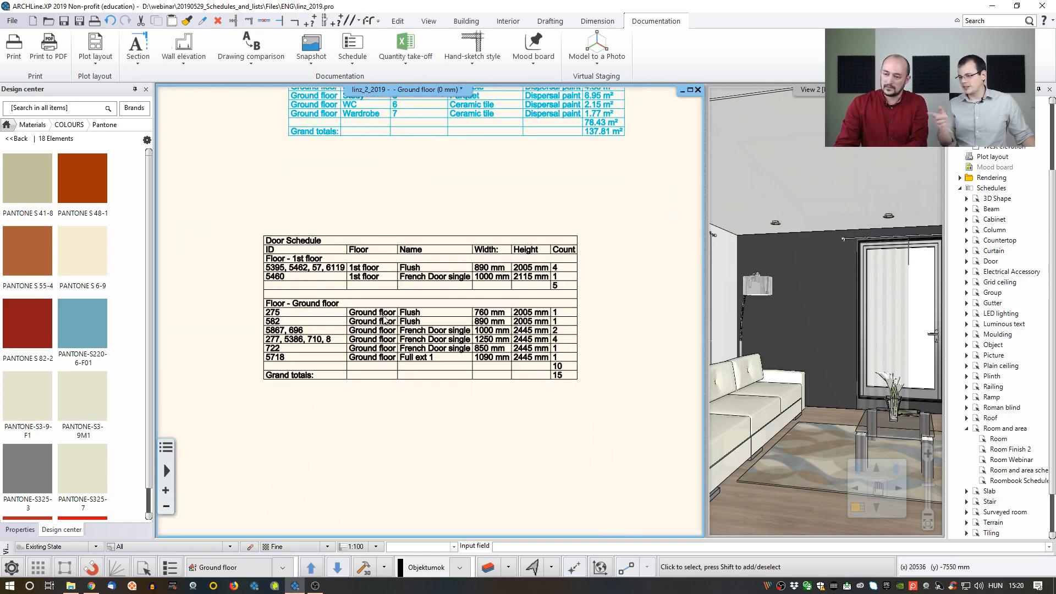
pyautogui.scroll(1, 385, 320)
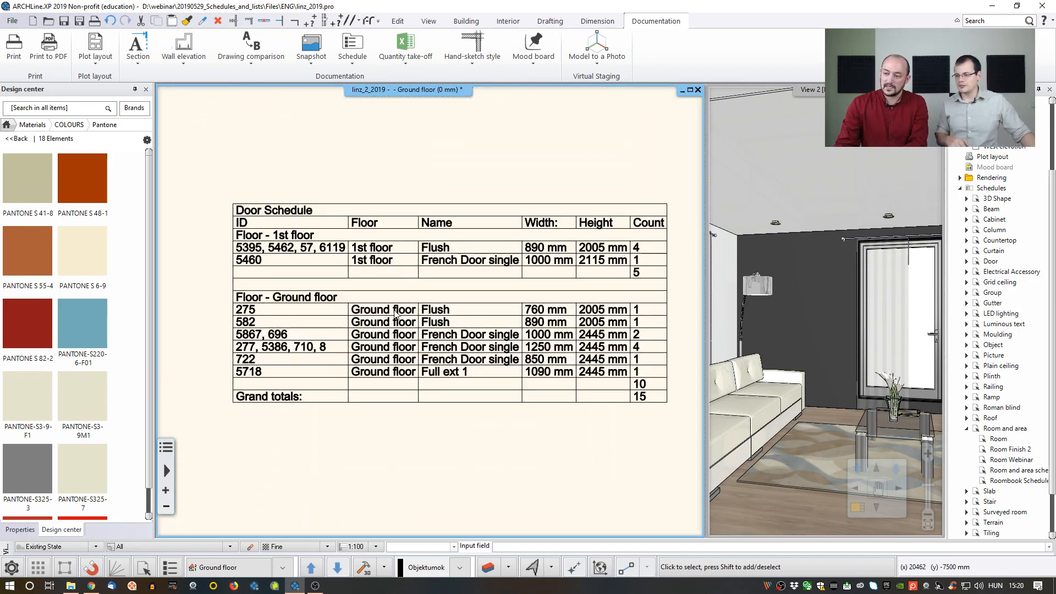
pyautogui.rightClick(461, 321)
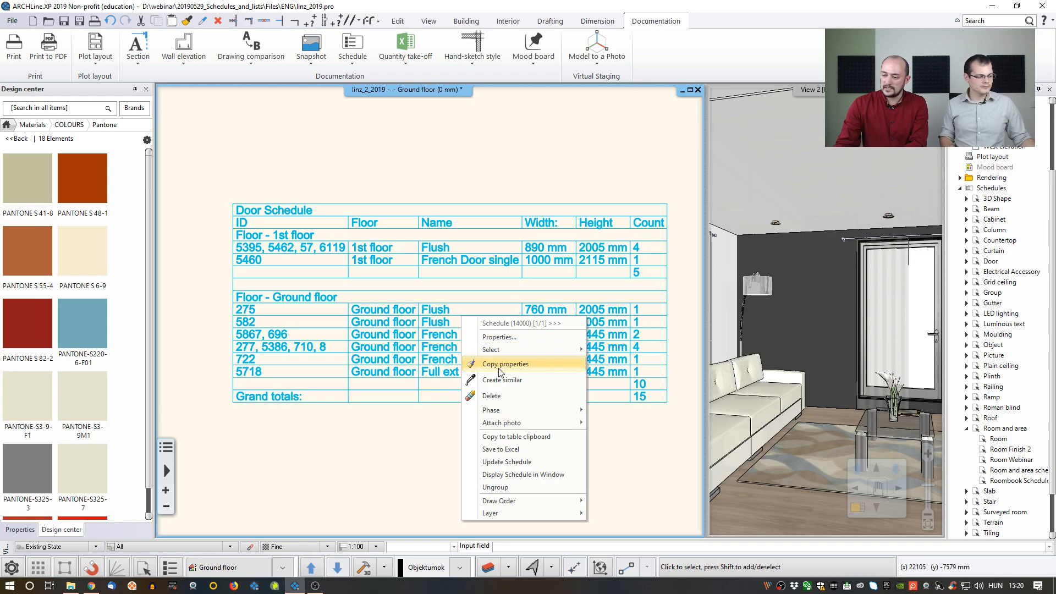
pyautogui.click(526, 463)
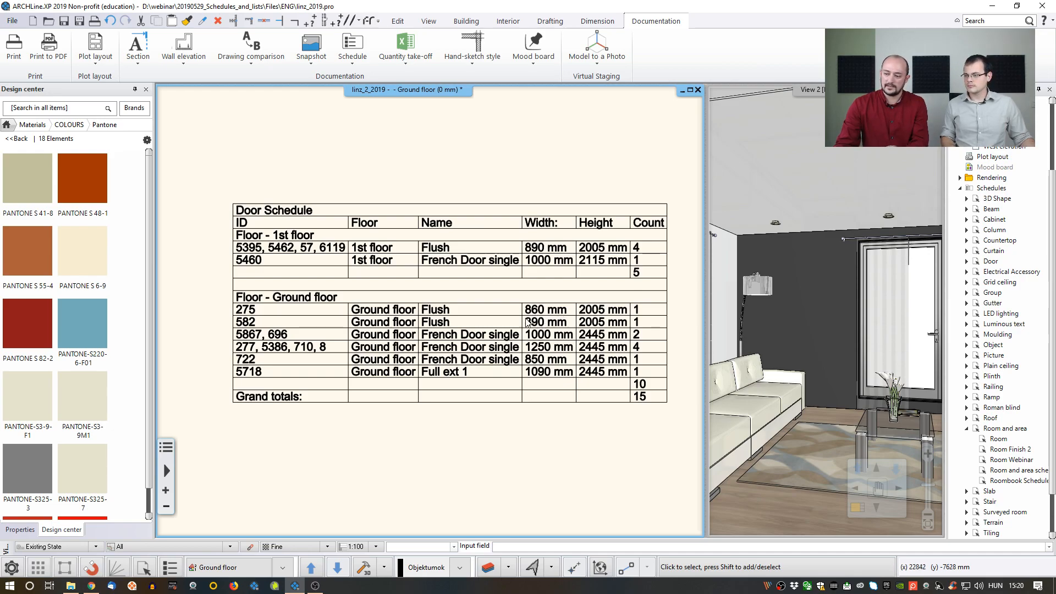
# Display the Room Webinar schedule for all floors, grouped by floor, in a separate window, check its print preview and close it.
pyautogui.scroll(-3, 515, 319)
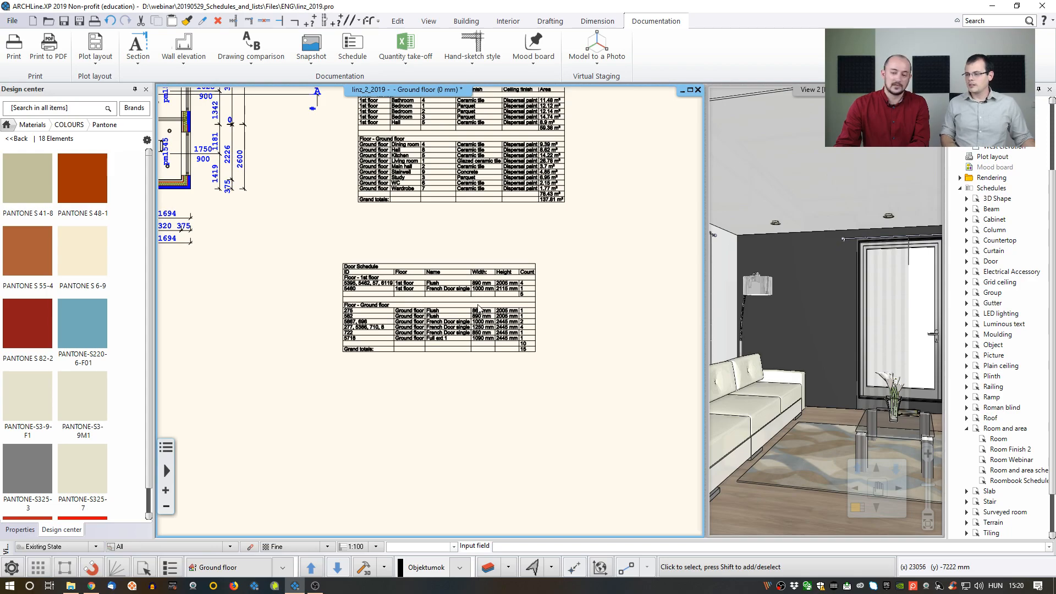
pyautogui.middleClick(473, 300)
pyautogui.middleClick(473, 300)
pyautogui.click(440, 236)
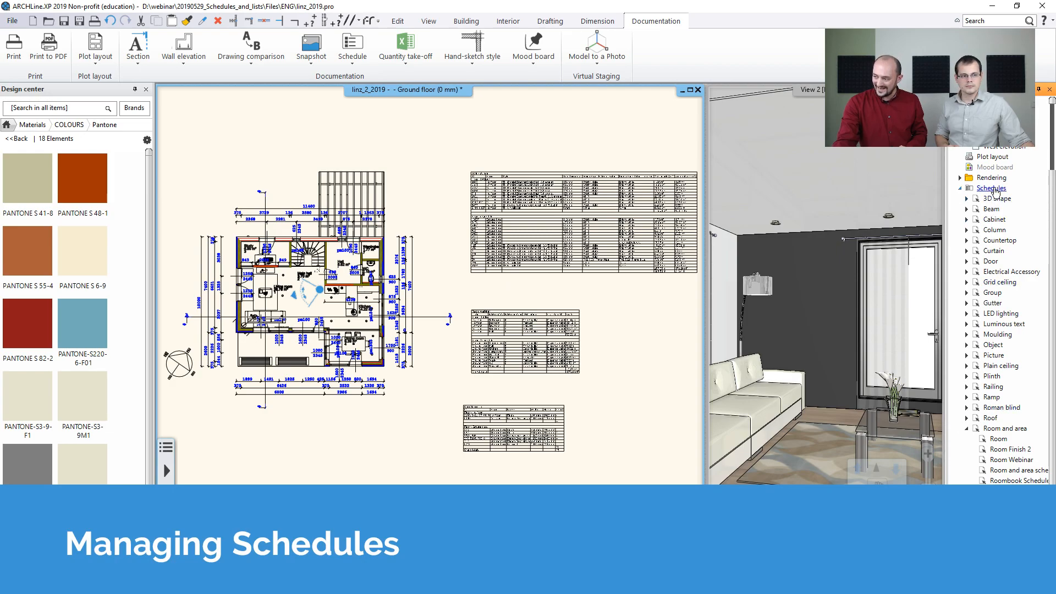
pyautogui.click(1010, 460)
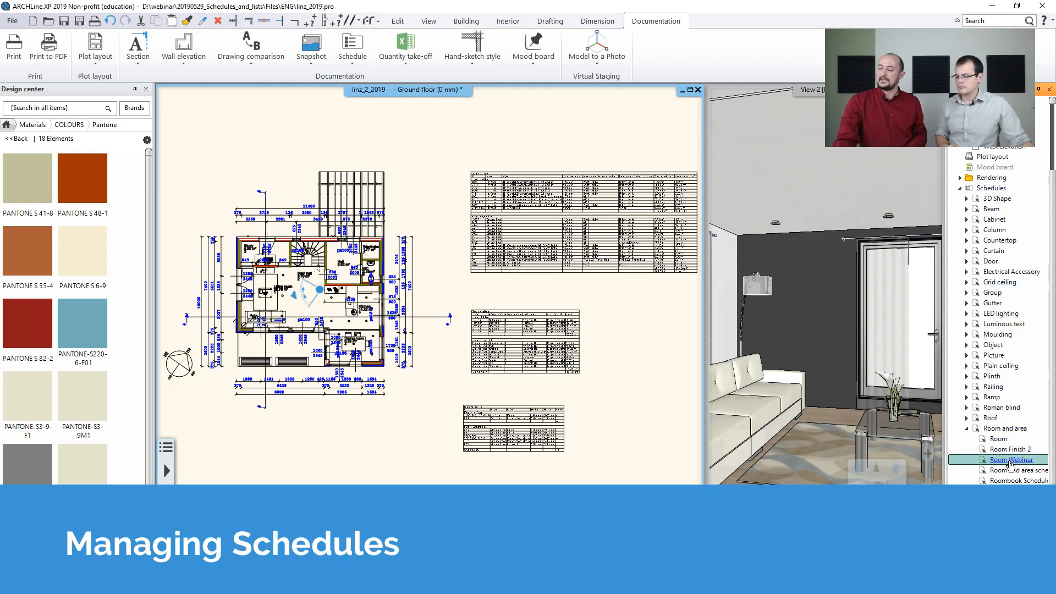
pyautogui.rightClick(1010, 460)
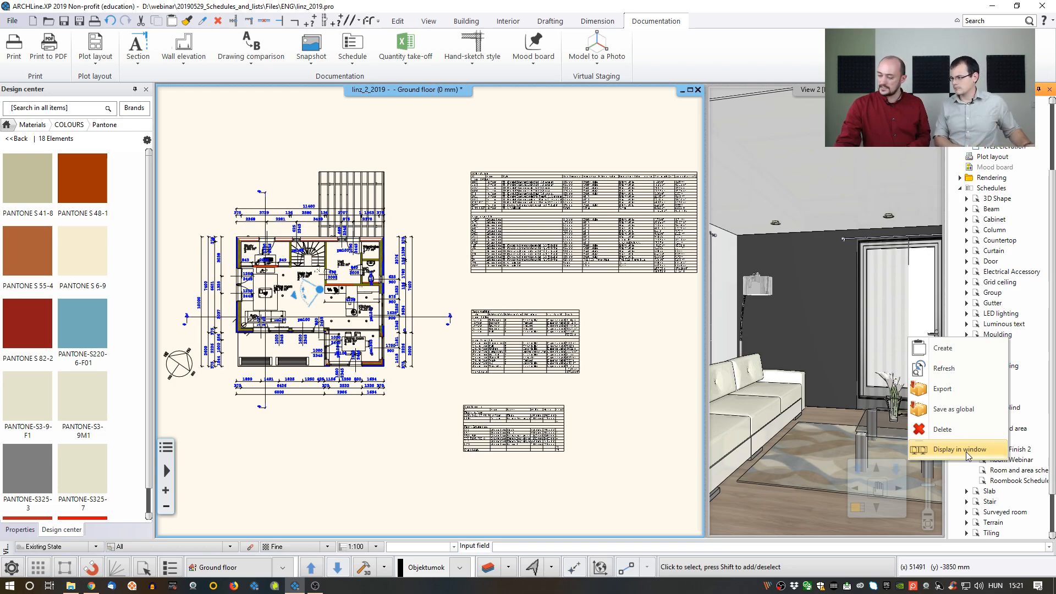
pyautogui.click(966, 452)
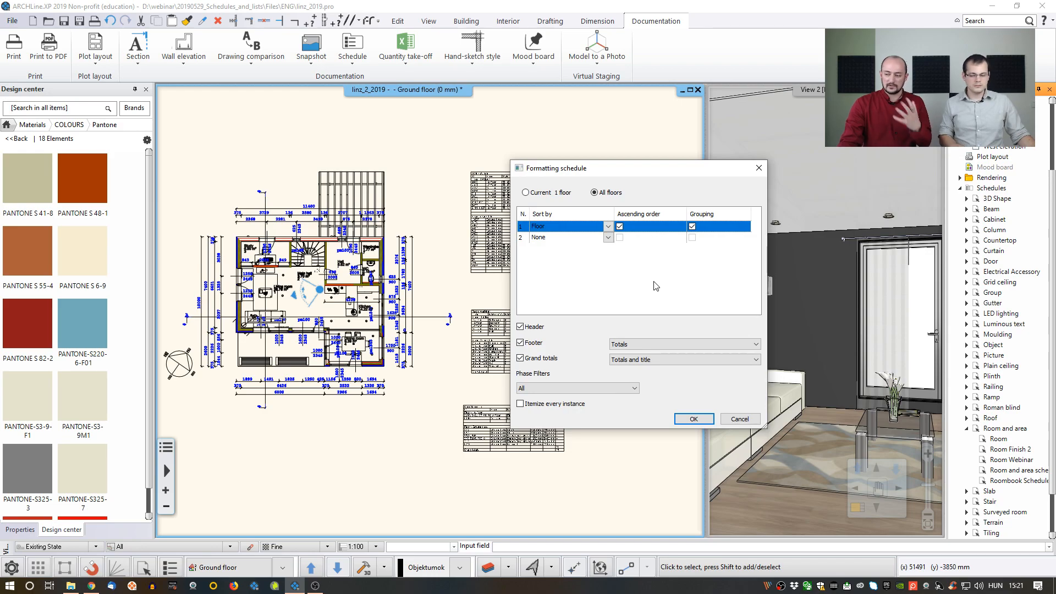
pyautogui.click(684, 418)
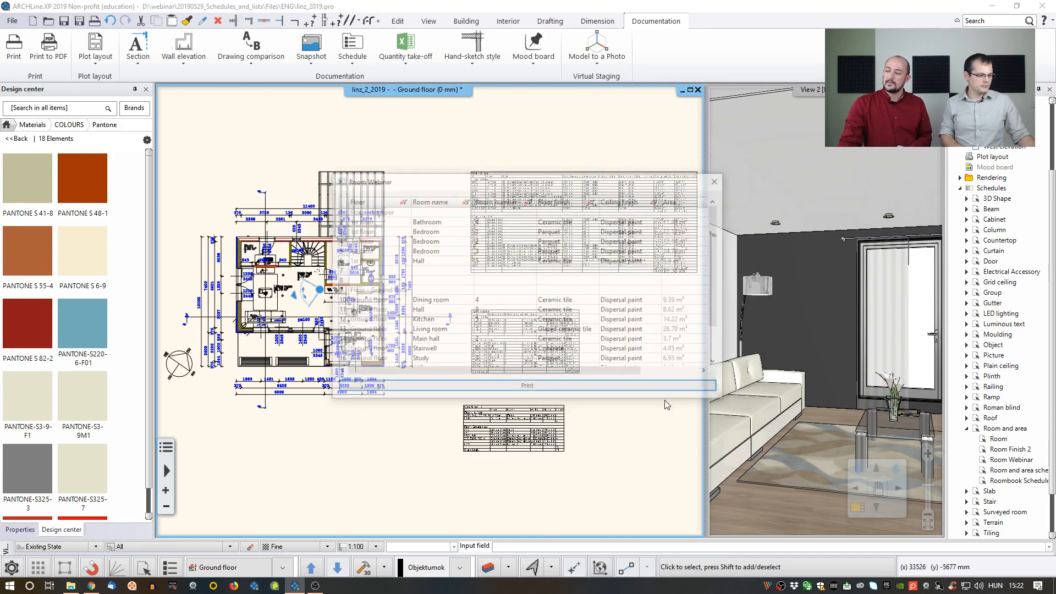
pyautogui.moveTo(445, 179); pyautogui.dragTo(442, 234)
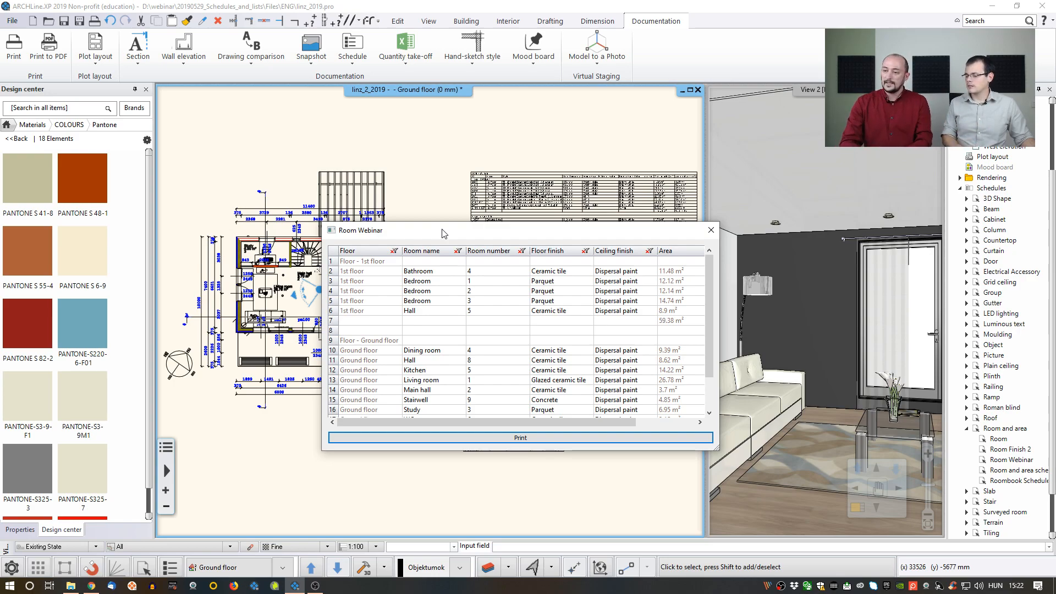
pyautogui.click(519, 439)
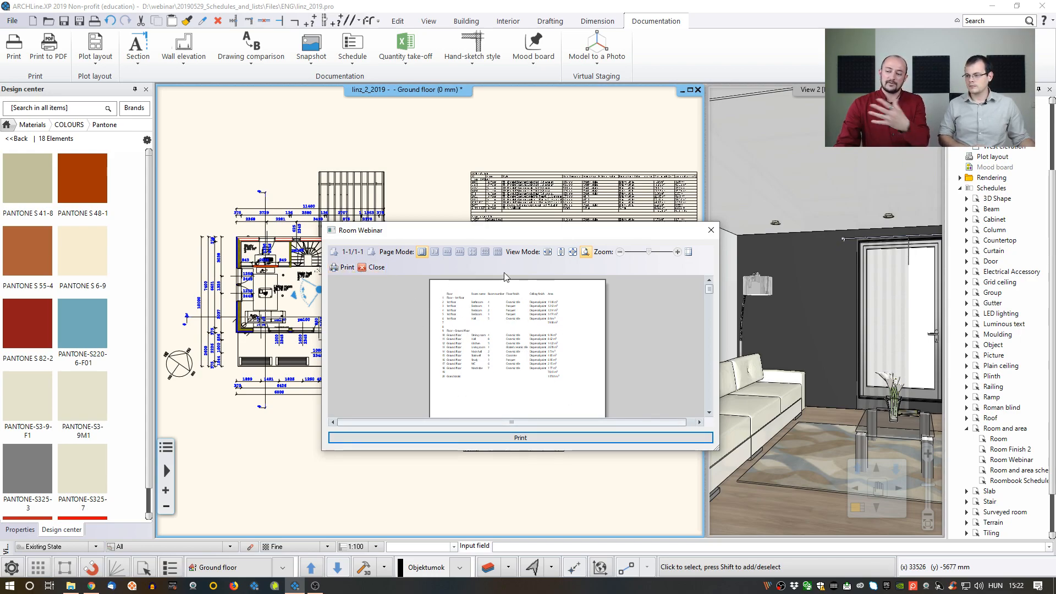
pyautogui.click(711, 230)
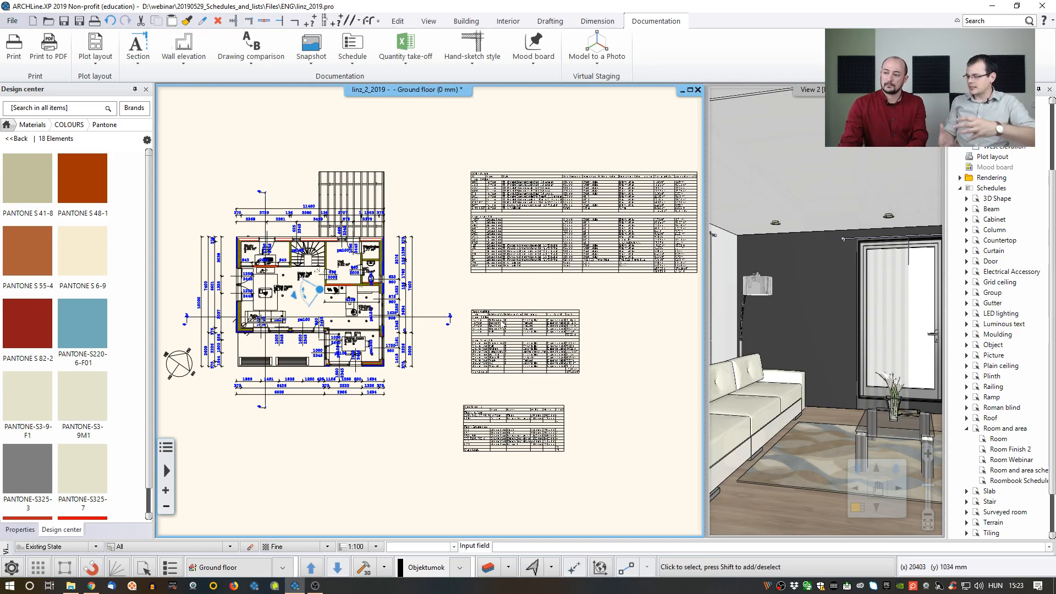
pyautogui.scroll(5, 501, 324)
pyautogui.moveTo(500, 321); pyautogui.dragTo(379, 282, button='middle')
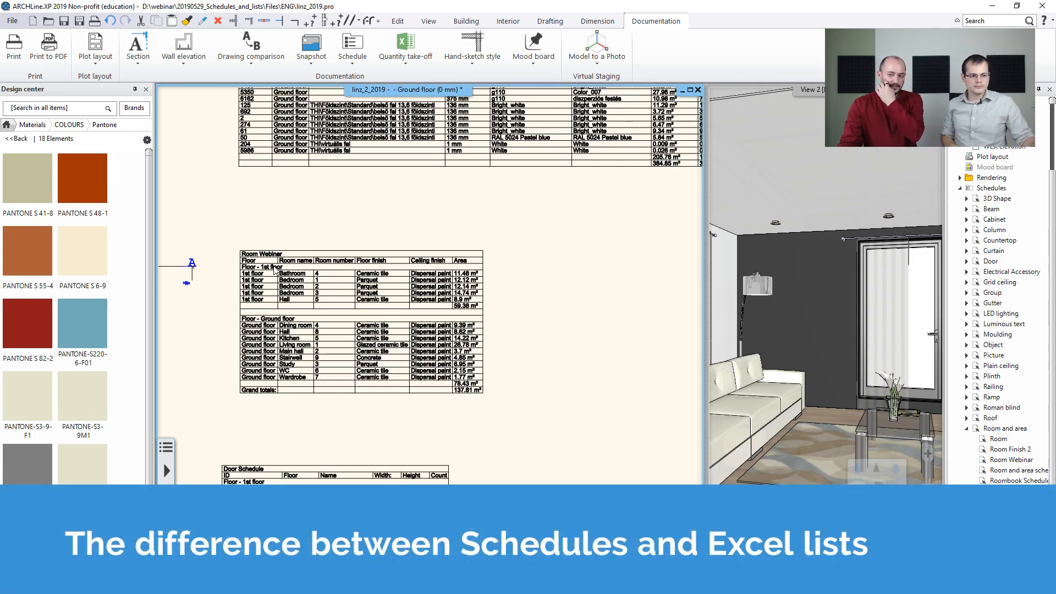
pyautogui.scroll(3, 340, 313)
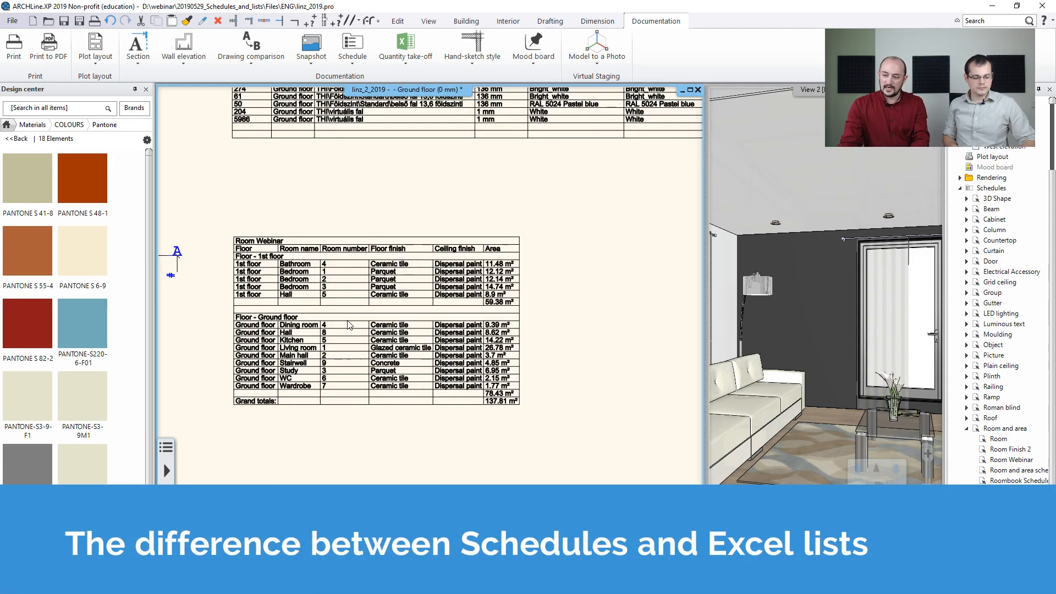
pyautogui.click(383, 301)
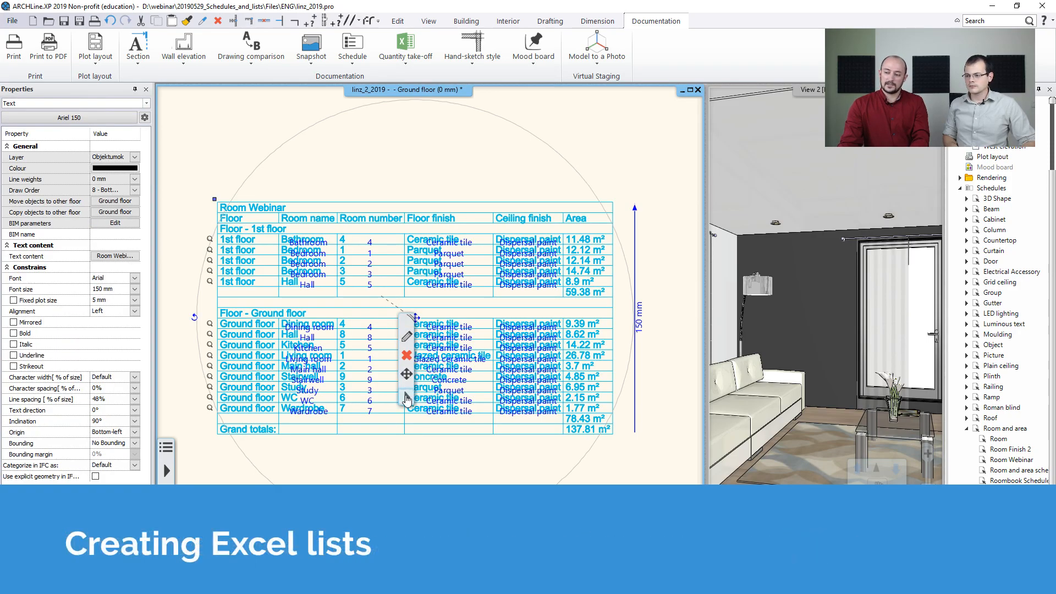
pyautogui.click(407, 400)
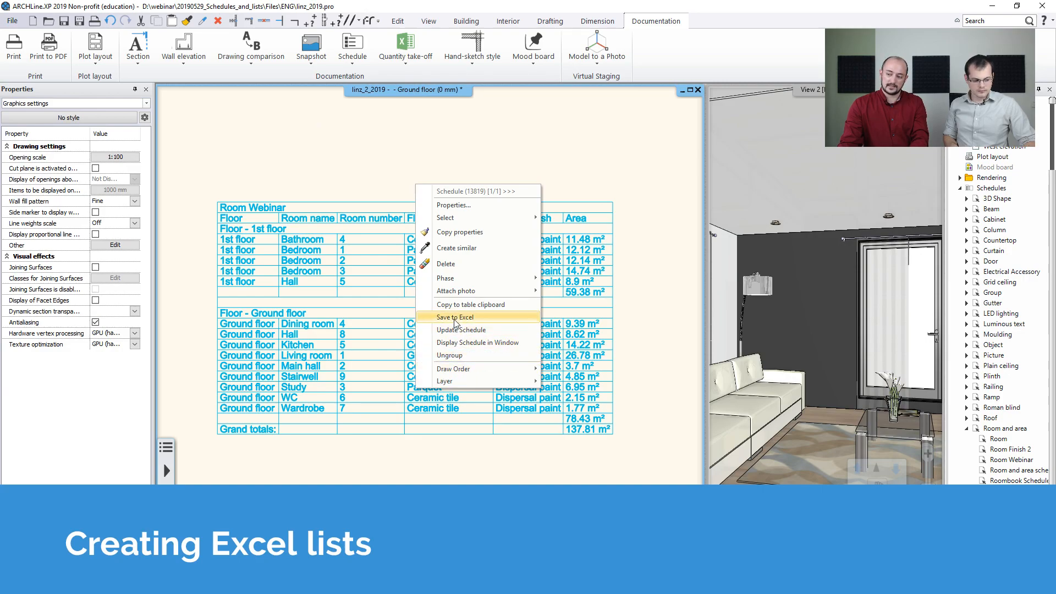
pyautogui.click(325, 157)
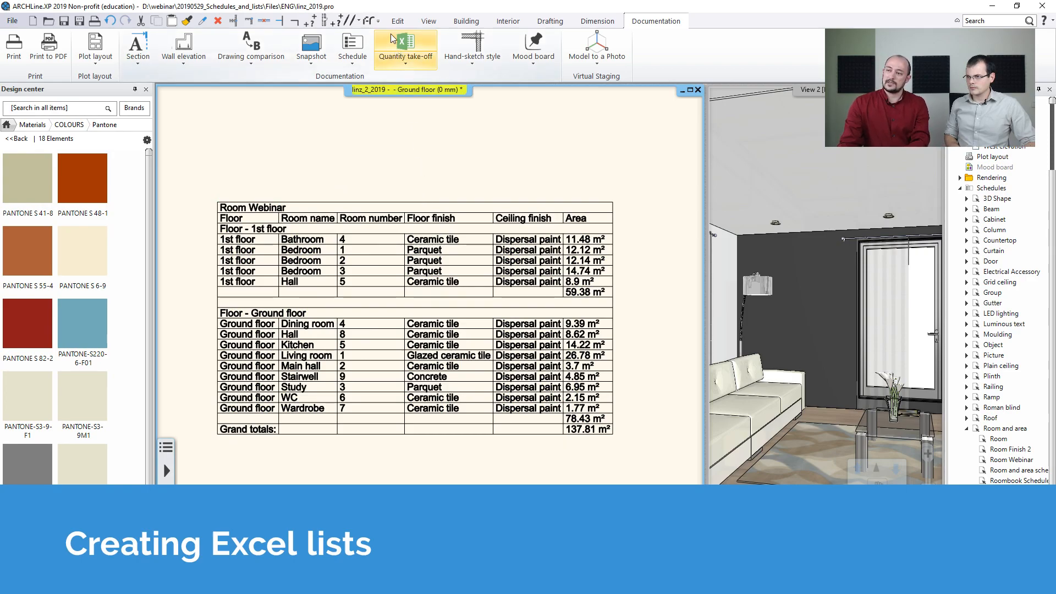
# Save the placed Room Webinar schedule to Excel and select the 1st floor Hall cell B8 in the exported sheet.
pyautogui.click(352, 46)
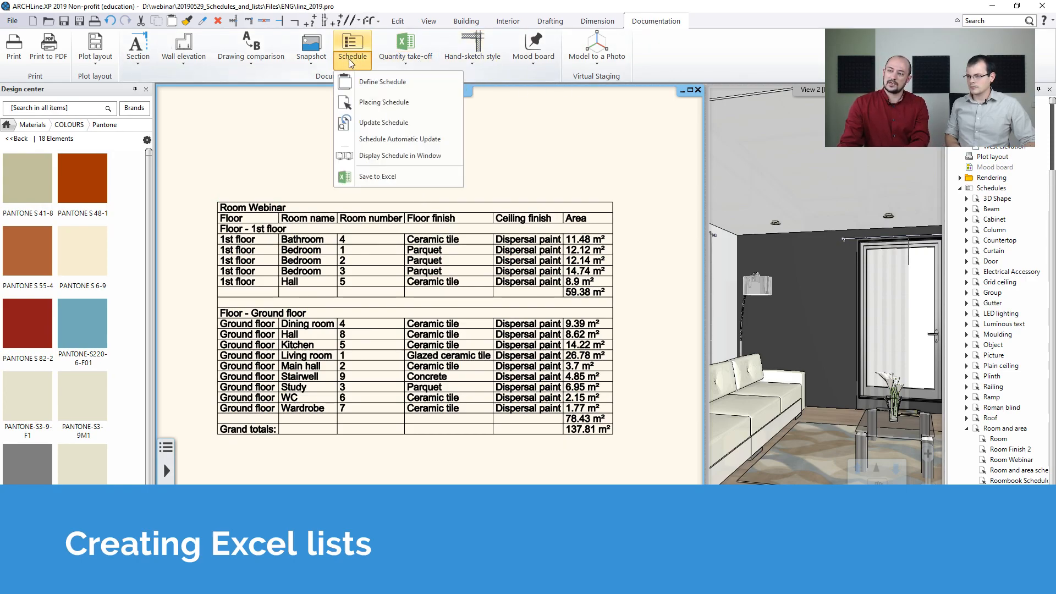
pyautogui.click(405, 177)
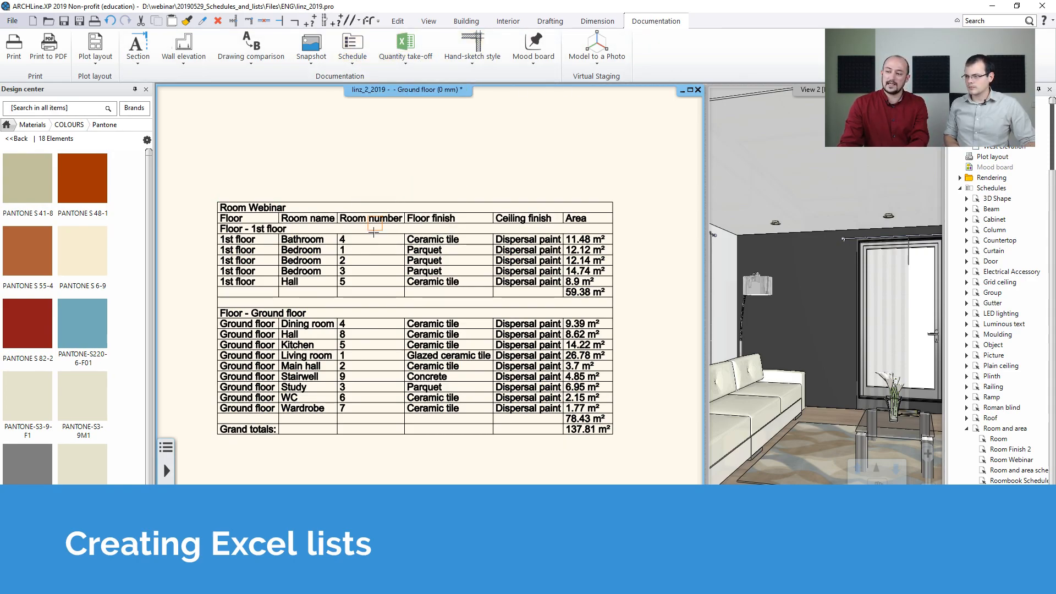
pyautogui.scroll(-3, 352, 268)
pyautogui.scroll(-2, 388, 303)
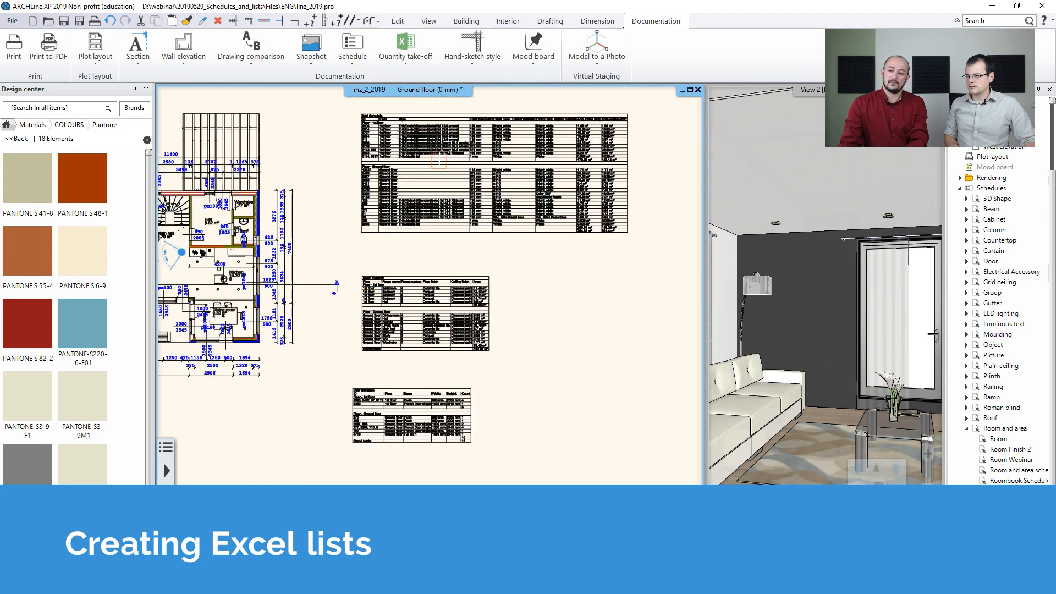
pyautogui.scroll(5, 389, 303)
pyautogui.click(375, 265)
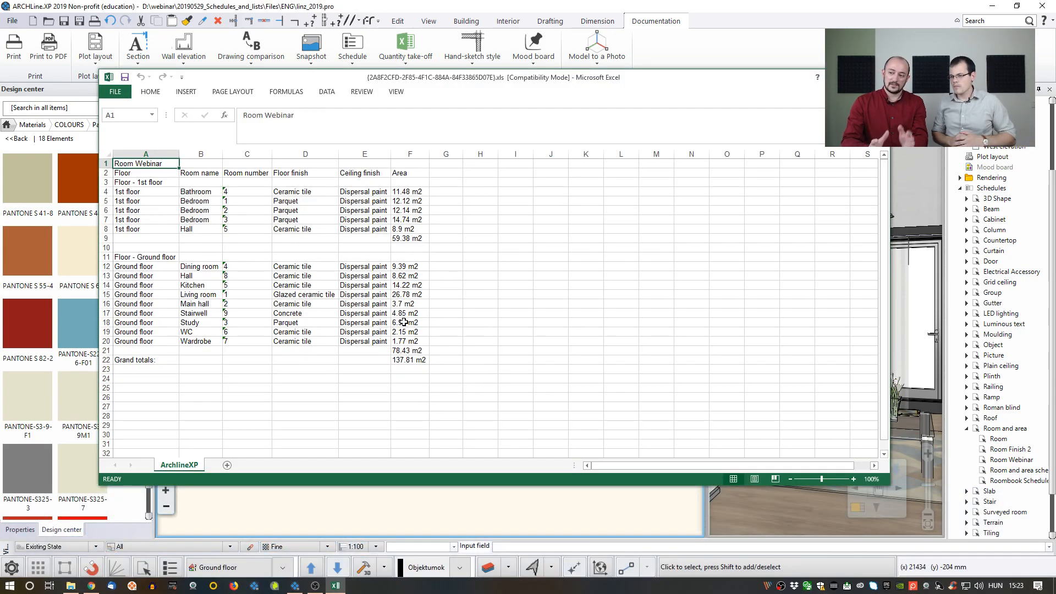
pyautogui.moveTo(316, 79); pyautogui.dragTo(357, 59)
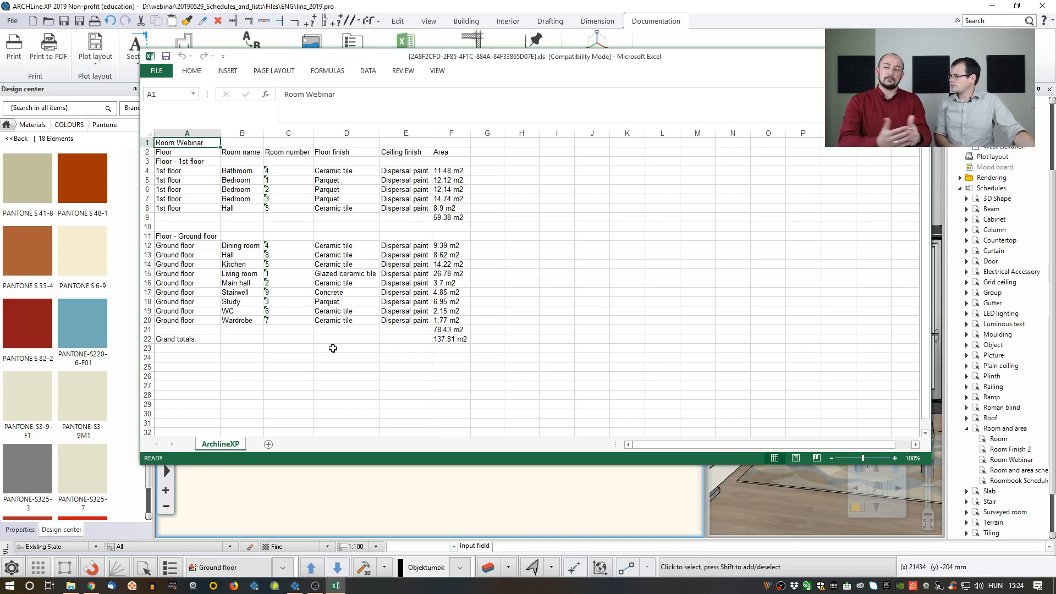
pyautogui.click(241, 208)
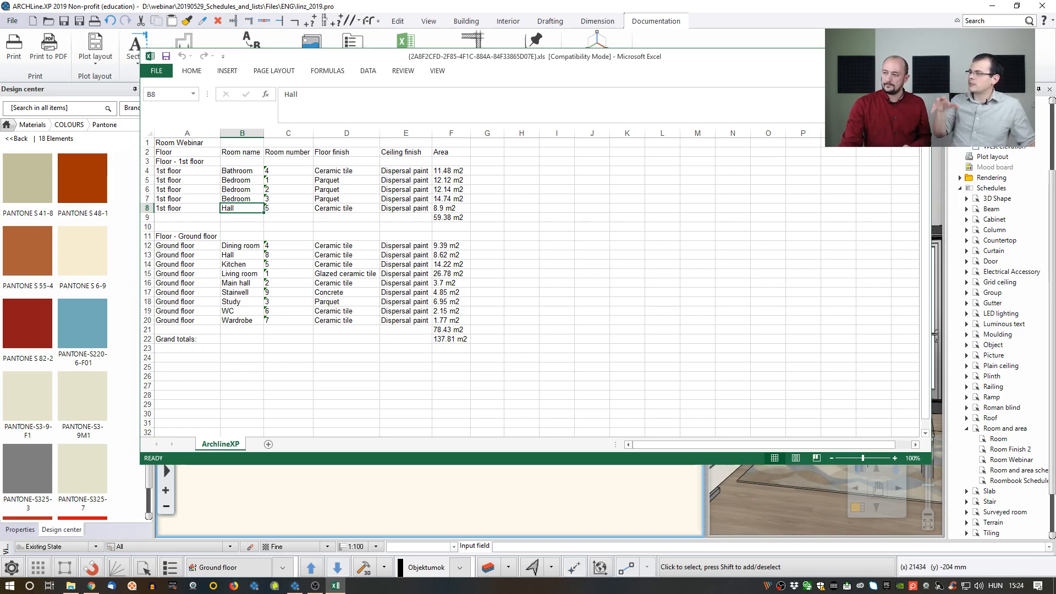
# Switch to ARCHLine.XP and create the Rooms Excel report with rooms and areas updated, saving it over Room and area.xlsx in the ENG folder.
pyautogui.hotkey('alt', 'Tab')
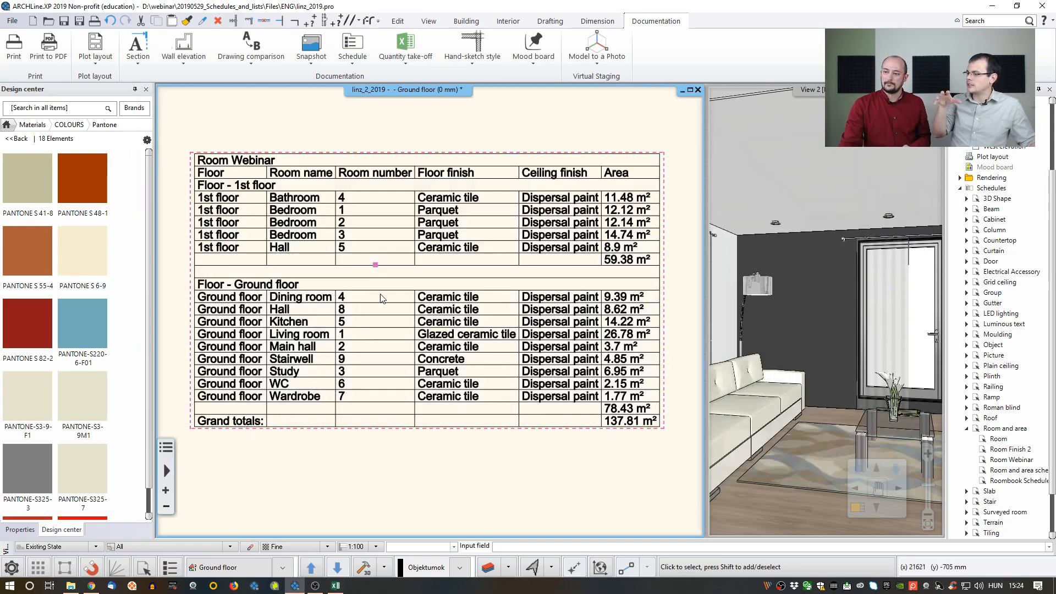
pyautogui.middleClick(289, 127)
pyautogui.middleClick(288, 127)
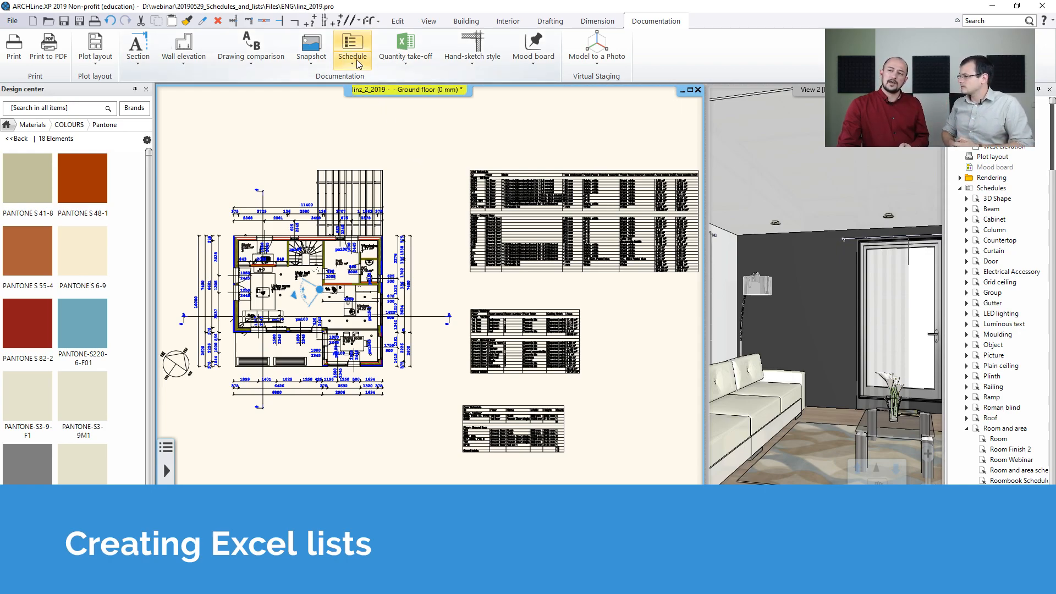
pyautogui.click(409, 65)
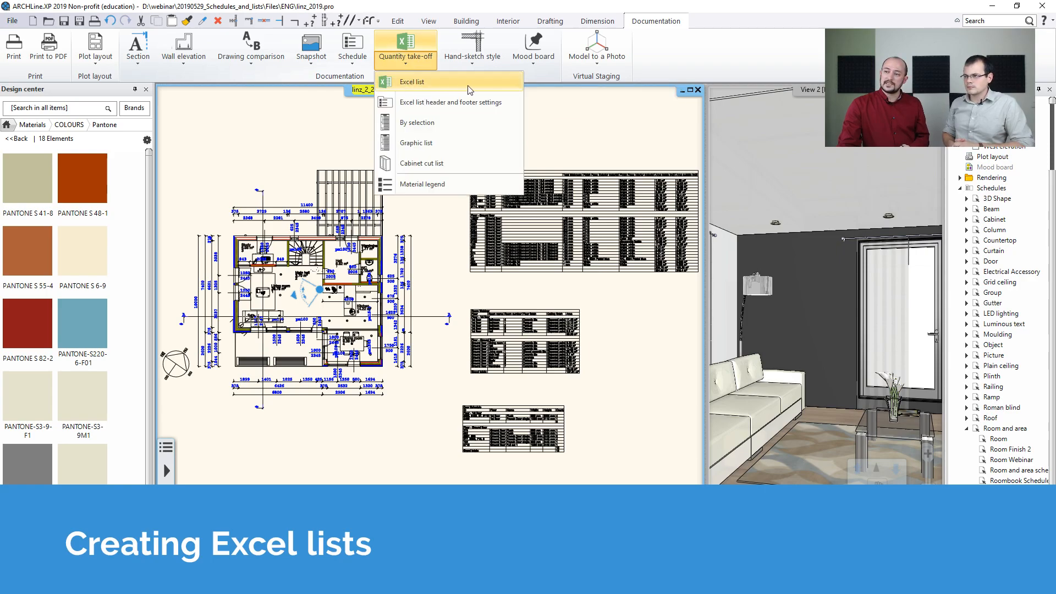
pyautogui.click(449, 89)
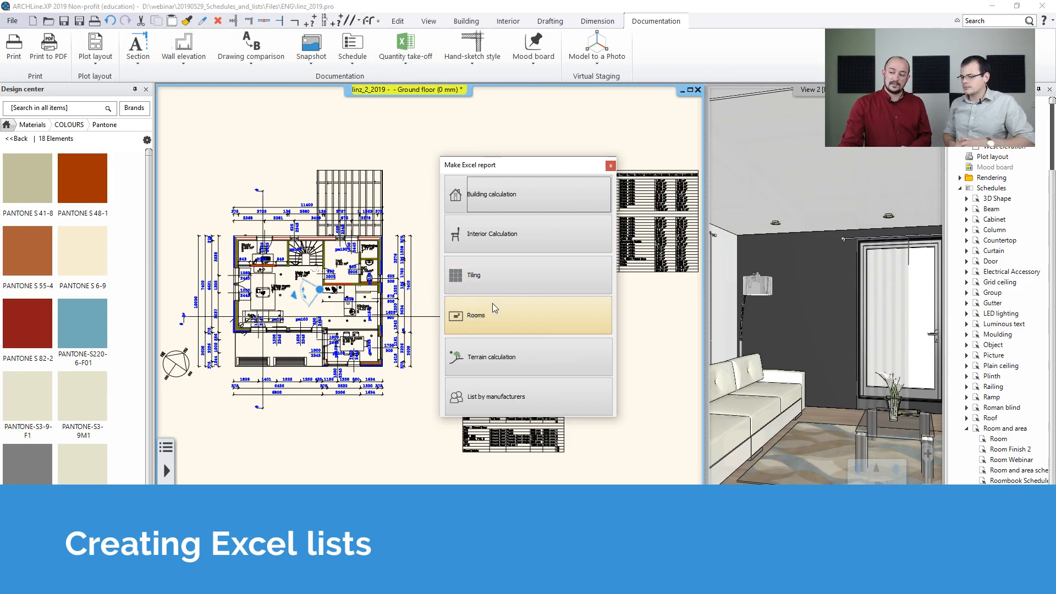
pyautogui.click(505, 309)
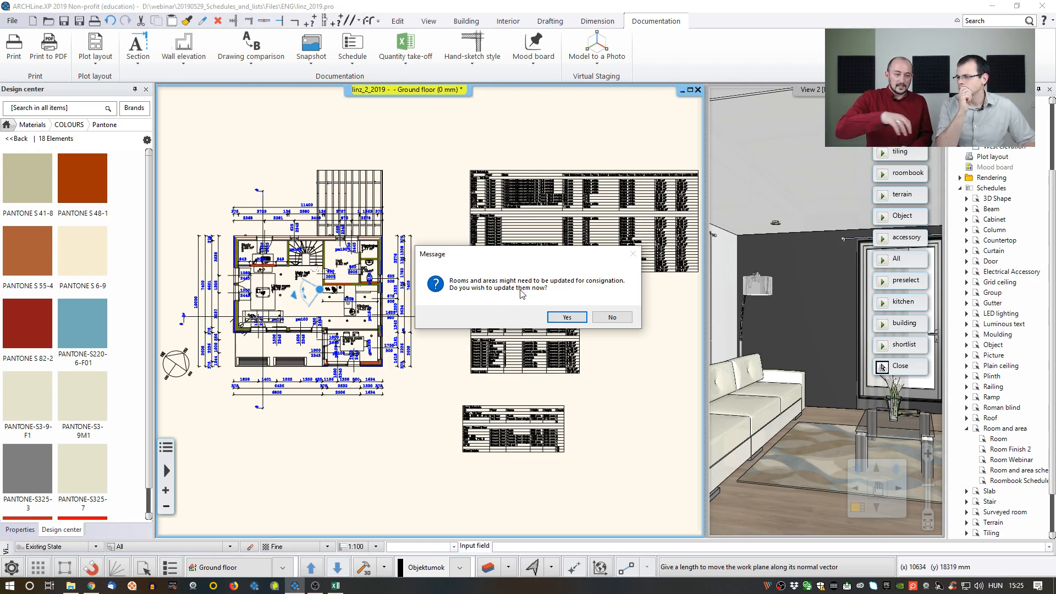
pyautogui.click(556, 318)
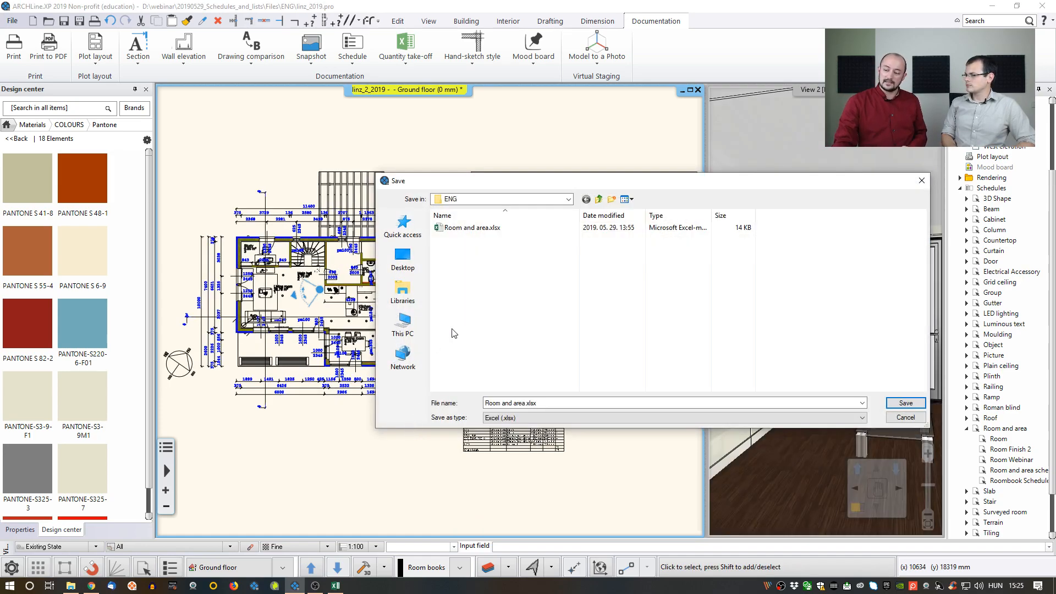
pyautogui.click(483, 226)
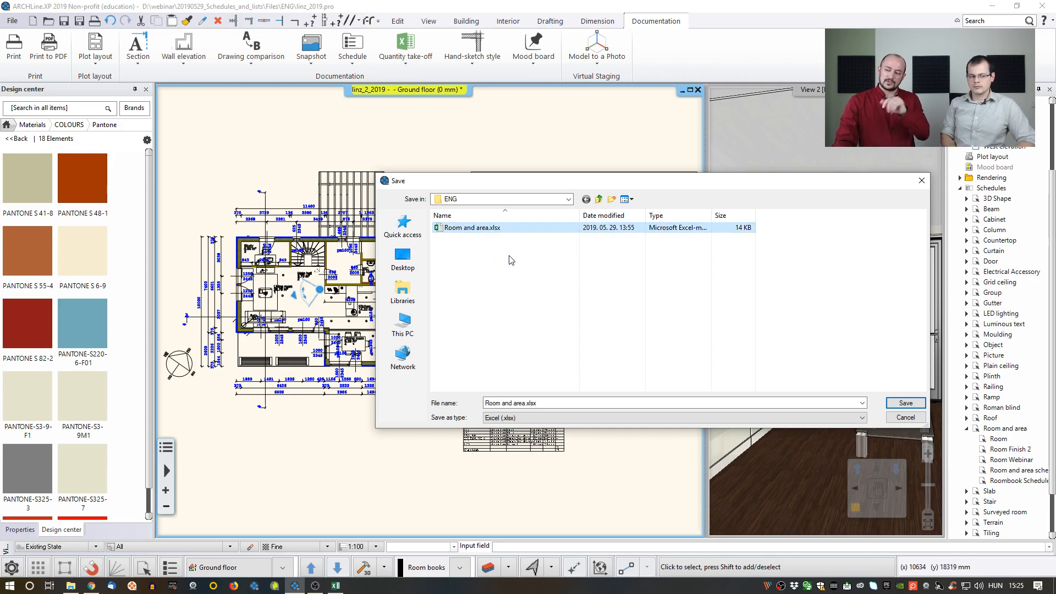
pyautogui.click(905, 403)
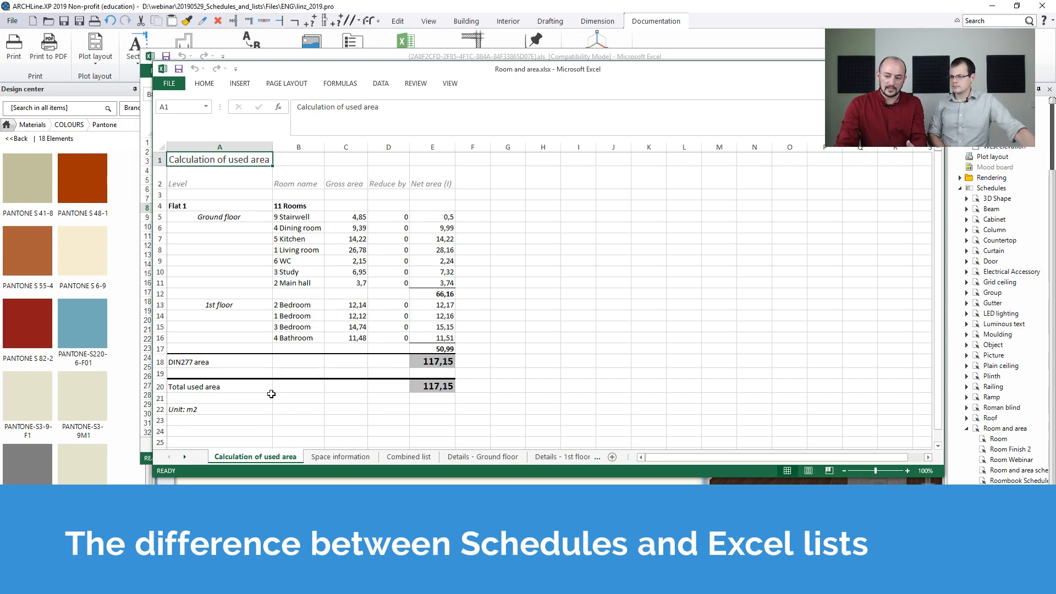
# Examine the ground floor room details and calculation formulas in the Space information sheet, ending on the Dining room's ID cell.
pyautogui.click(341, 456)
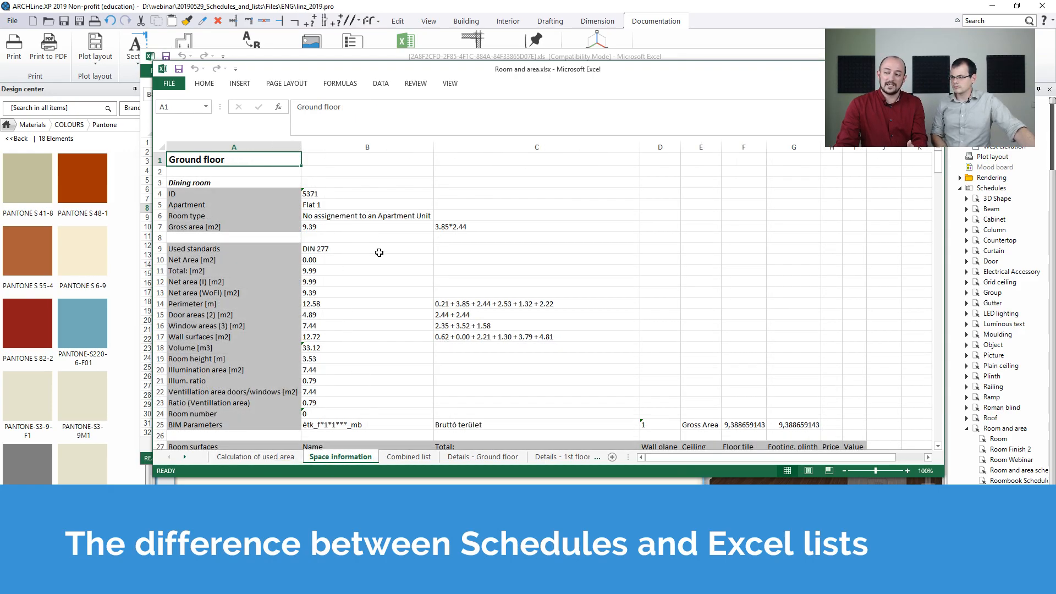
pyautogui.click(502, 305)
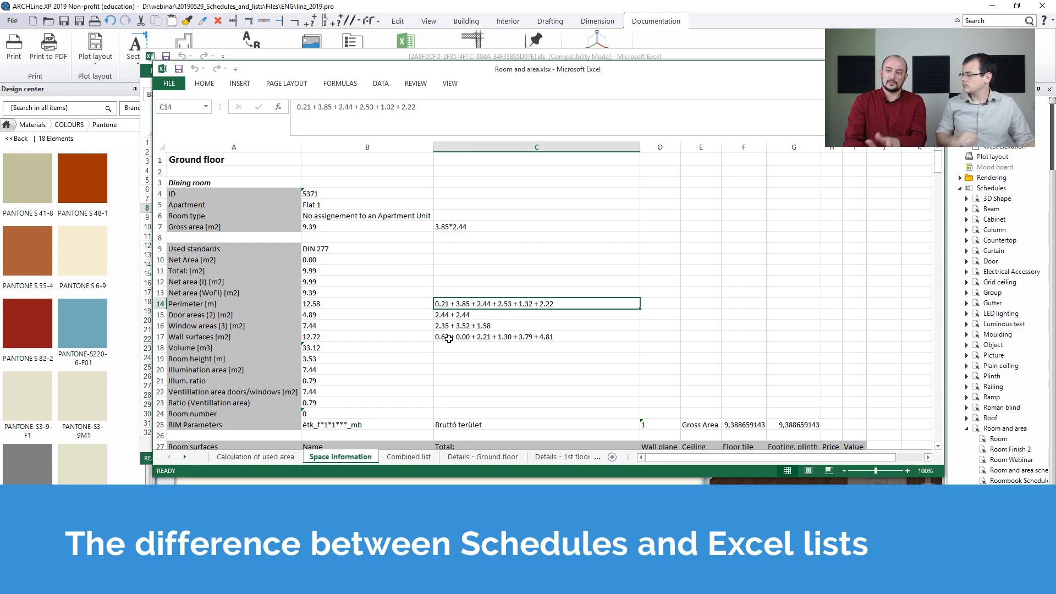
pyautogui.scroll(-5, 231, 223)
pyautogui.scroll(-8, 231, 225)
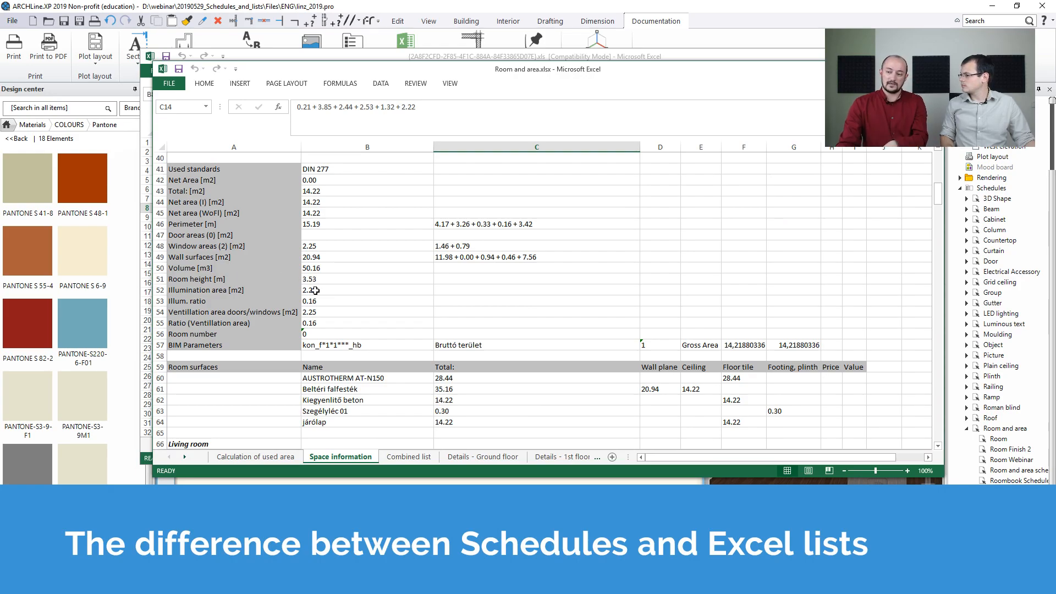
pyautogui.scroll(9, 438, 309)
pyautogui.scroll(4, 440, 312)
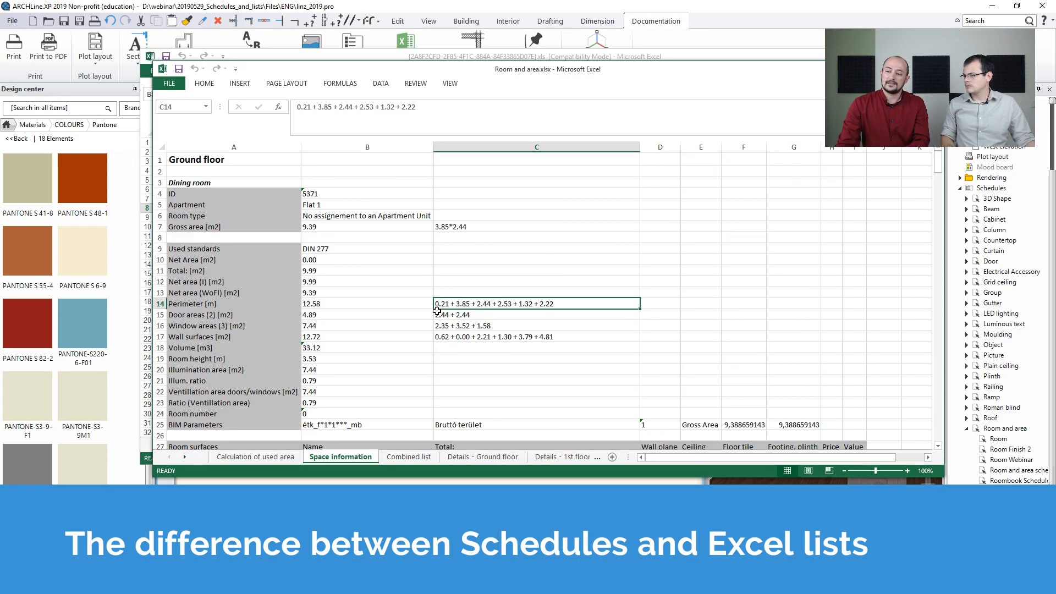
pyautogui.click(474, 248)
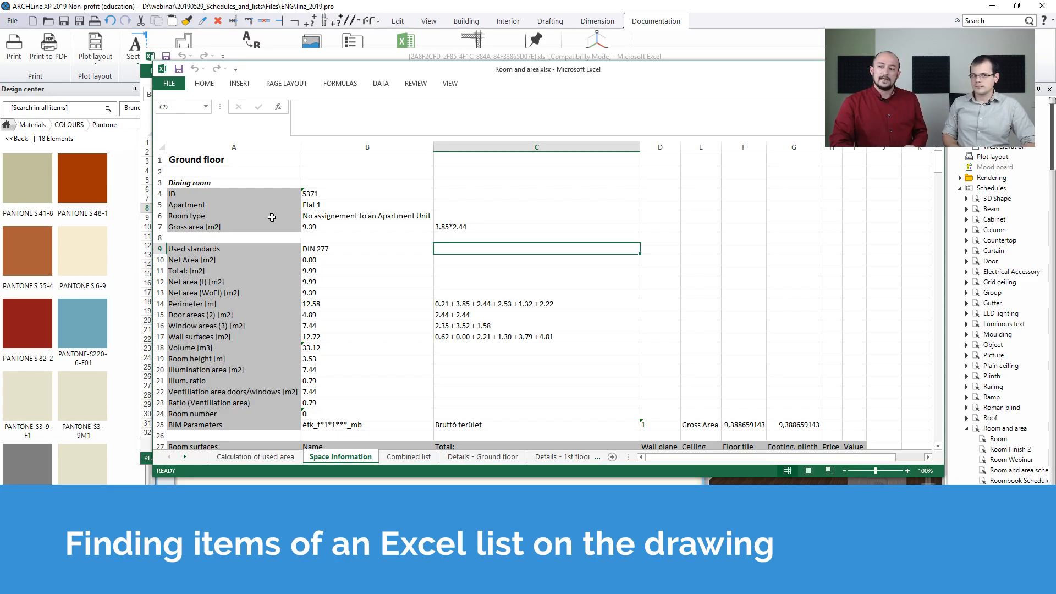
pyautogui.click(331, 196)
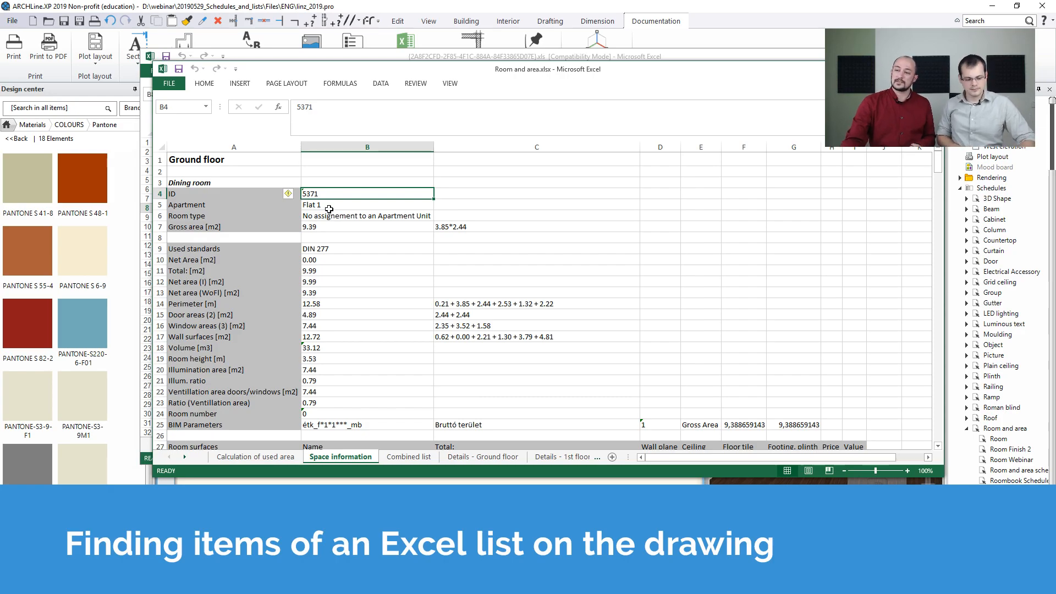
# Switch to ARCHLine.XP, locate the Dining room in the plan by selecting the element whose ID equals 5371, and deselect it.
pyautogui.click(337, 7)
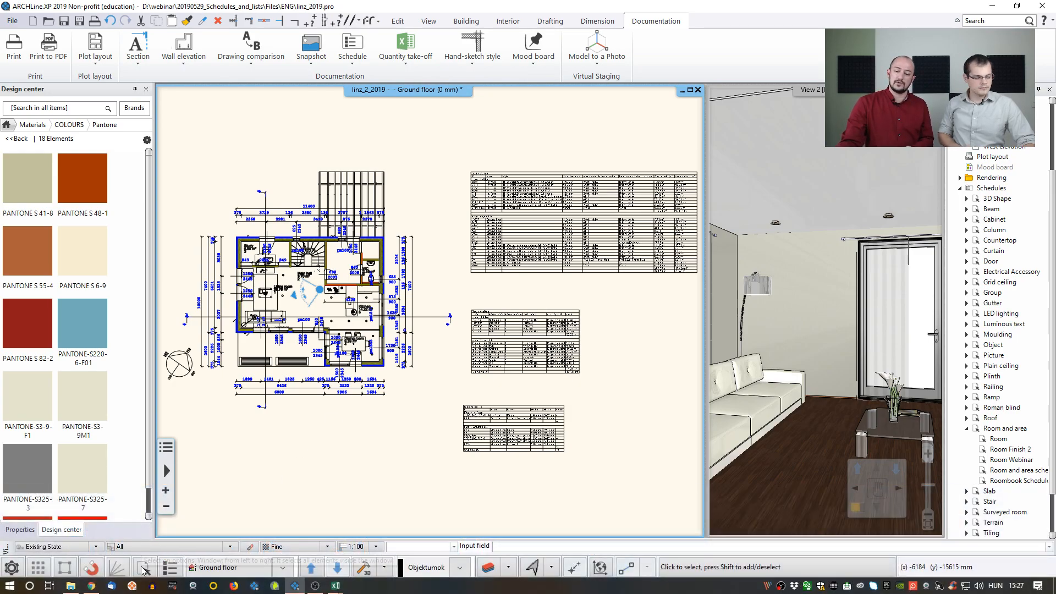
pyautogui.click(142, 568)
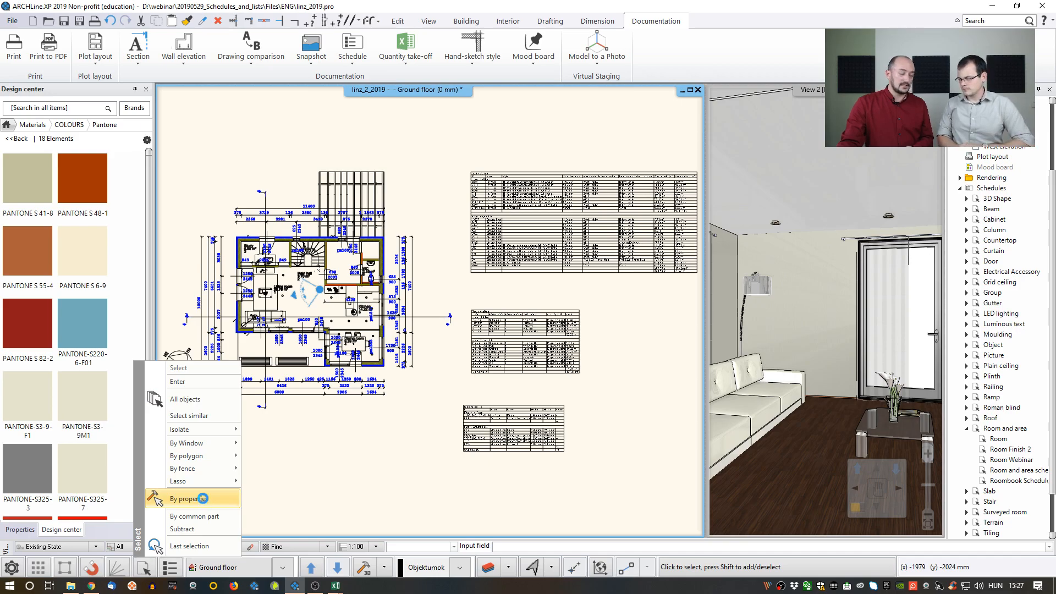
pyautogui.click(204, 500)
pyautogui.click(471, 236)
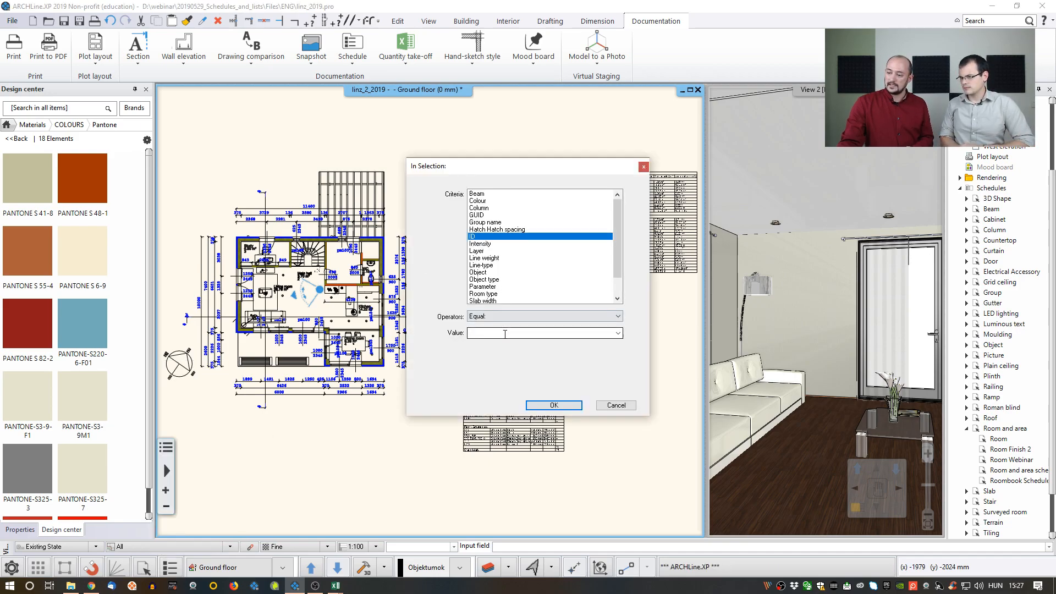
pyautogui.write('5371')
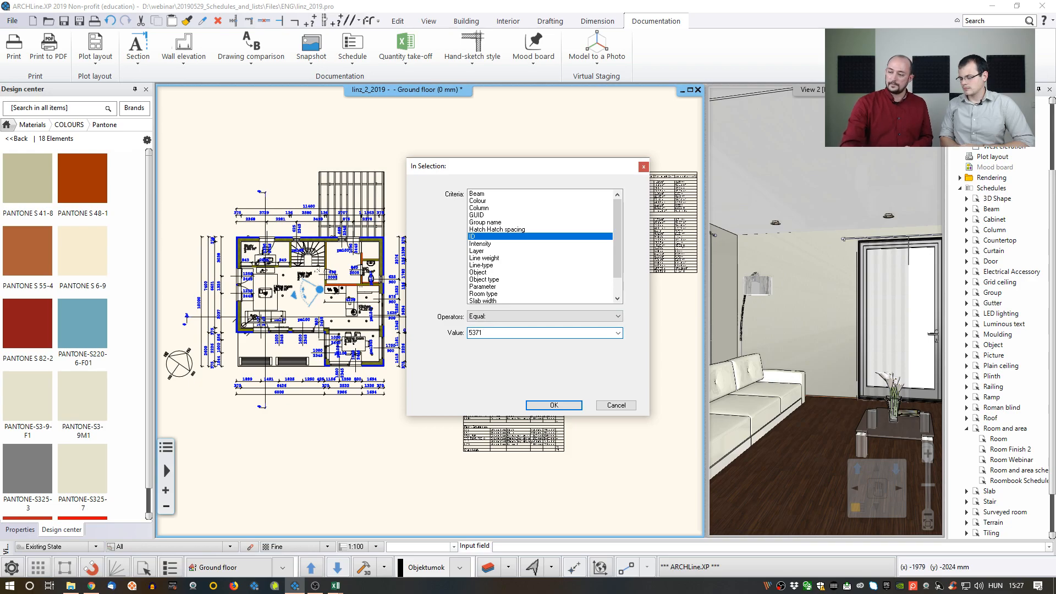
pyautogui.press('Return')
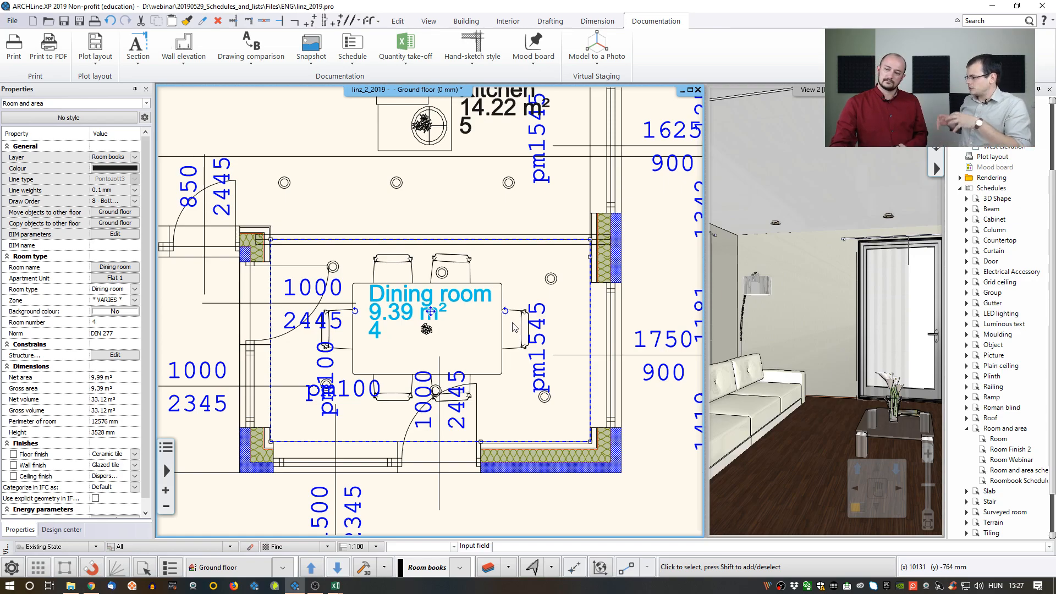
pyautogui.click(454, 199)
pyautogui.scroll(-3, 455, 200)
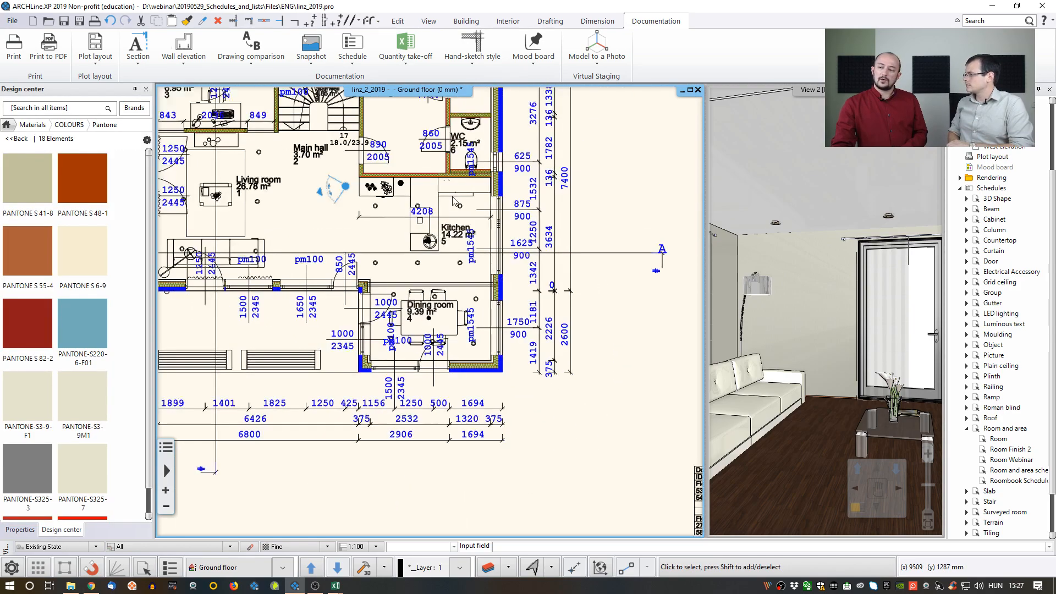
pyautogui.scroll(-3, 453, 200)
pyautogui.moveTo(512, 231); pyautogui.dragTo(451, 250, button='middle')
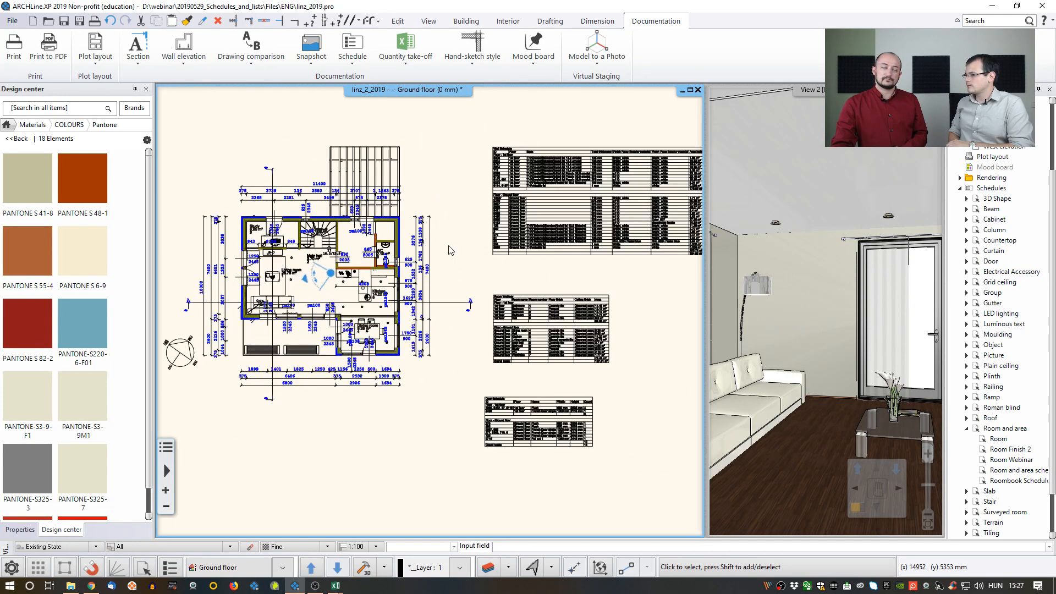